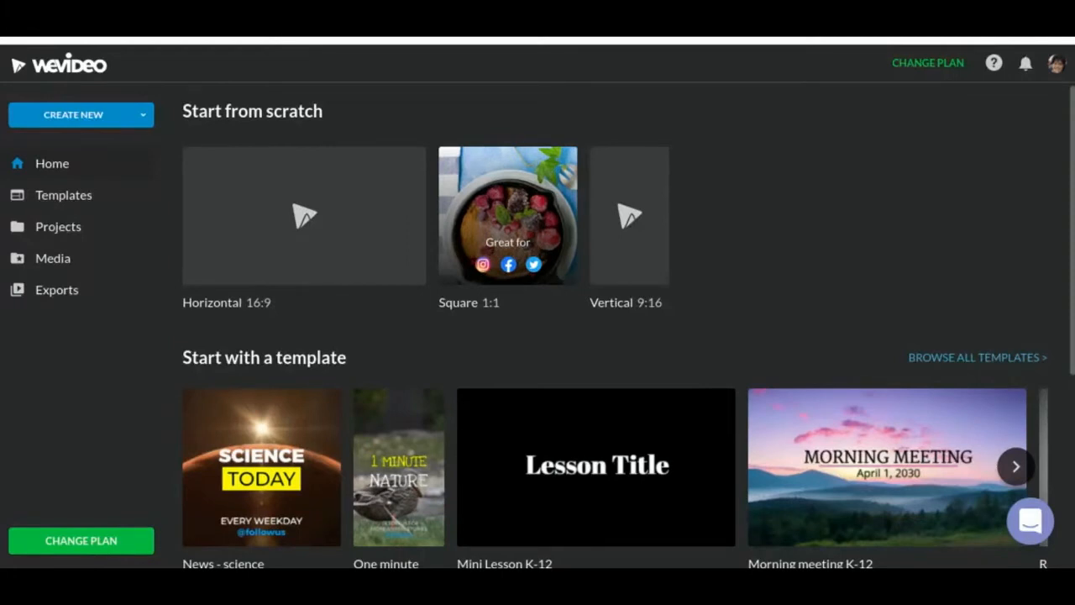
Open the recent project "Directions" and look through the clips and images in its media library
scroll(304, 417, "down", 4)
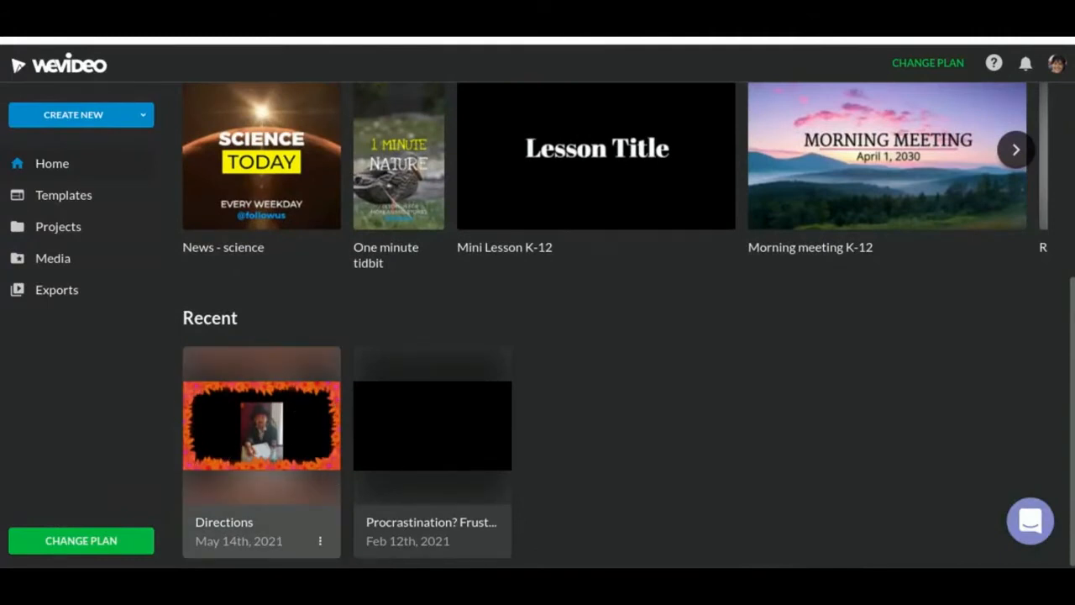
left_click(296, 437)
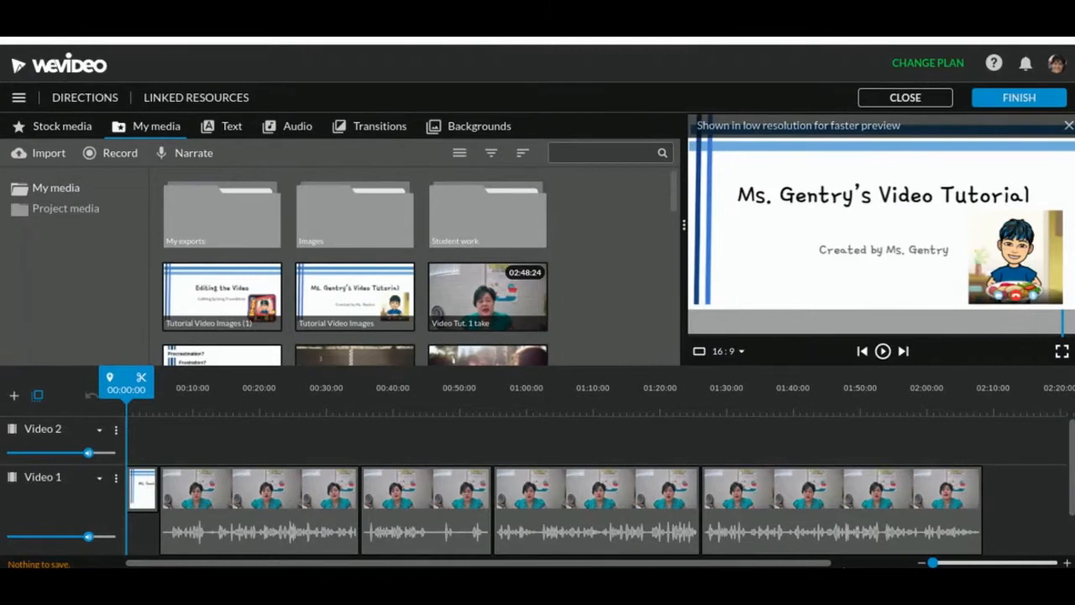
mouse_move(844, 567)
scroll(607, 291, "down", 10)
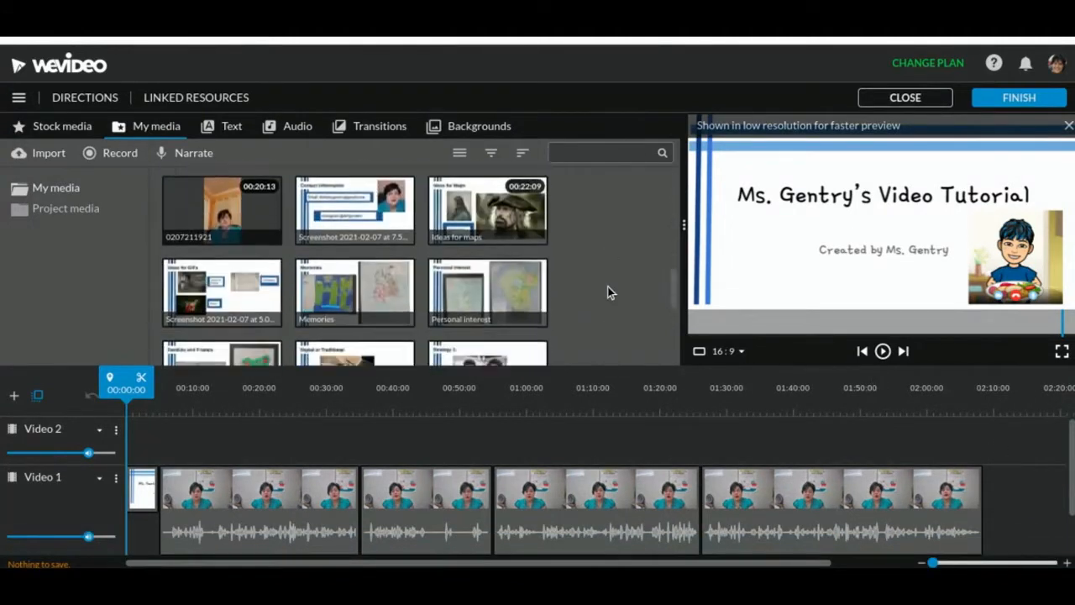
scroll(607, 287, "down", 4)
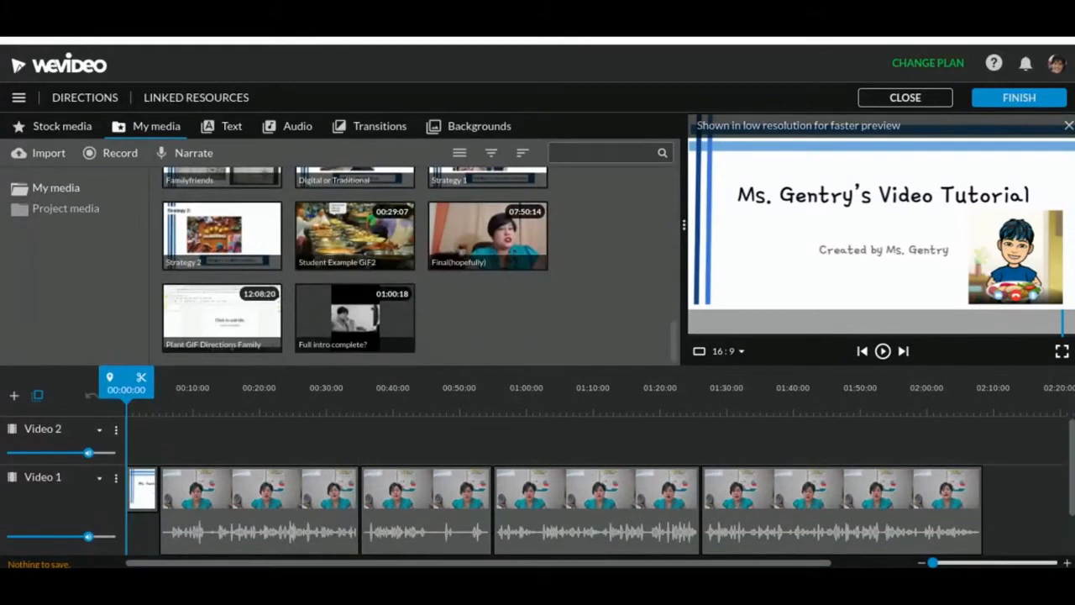
Import the video file 0507210849.mp4 from the computer's recent files into the media library
left_click(44, 154)
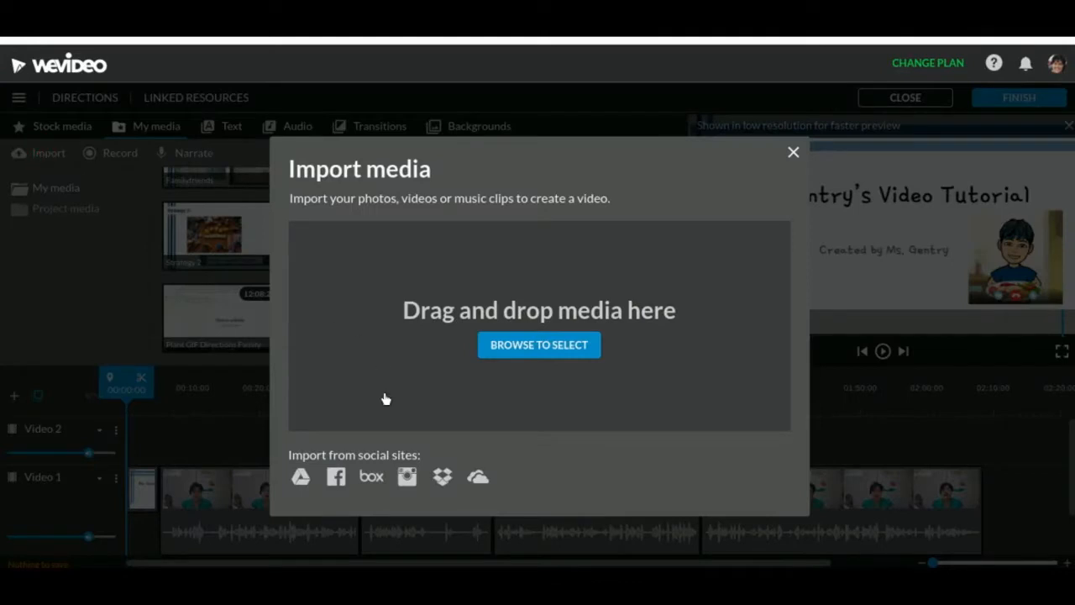
left_click(535, 345)
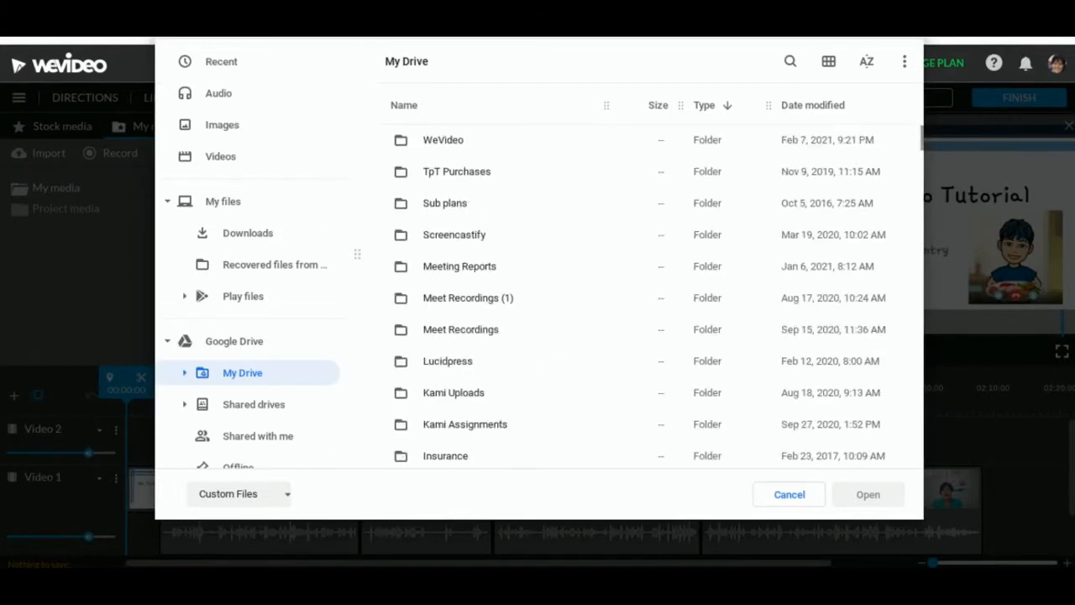
left_click(217, 68)
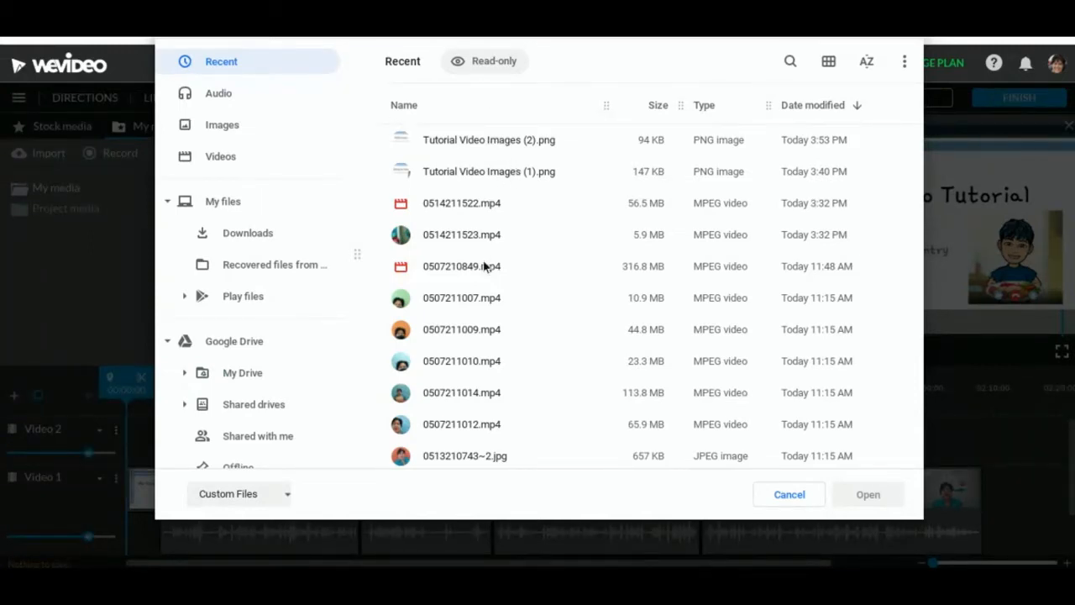
scroll(484, 267, "down", 5)
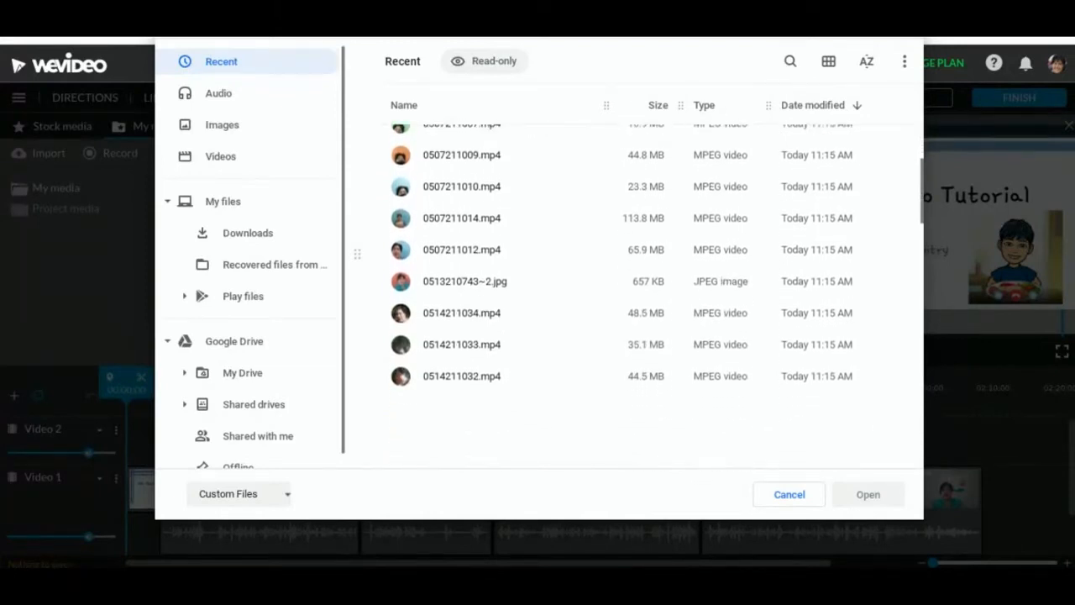
scroll(485, 267, "down", 1)
scroll(485, 267, "down", 1)
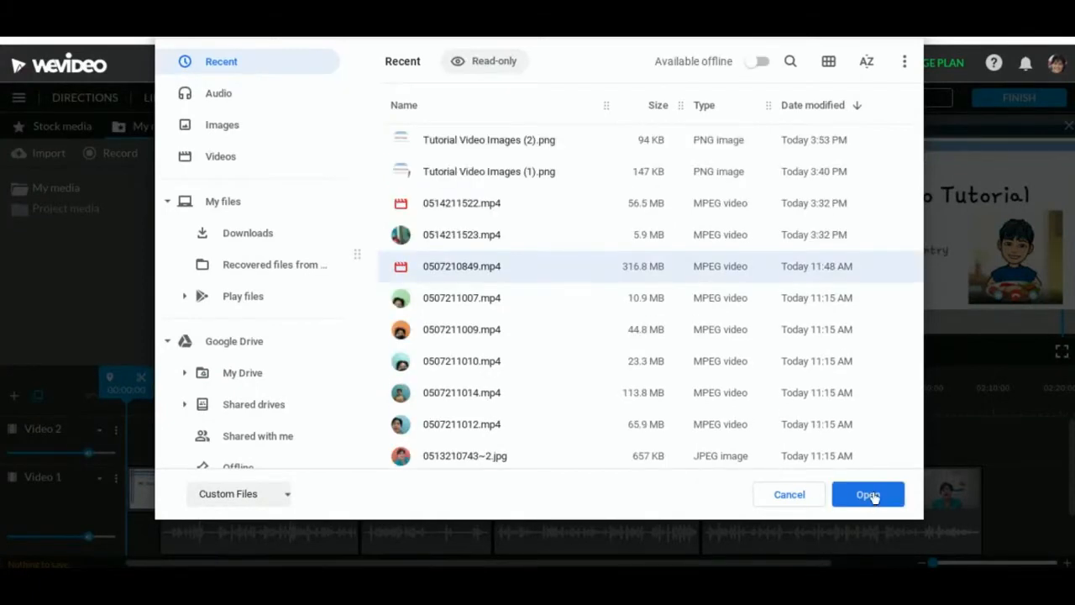
left_click(871, 495)
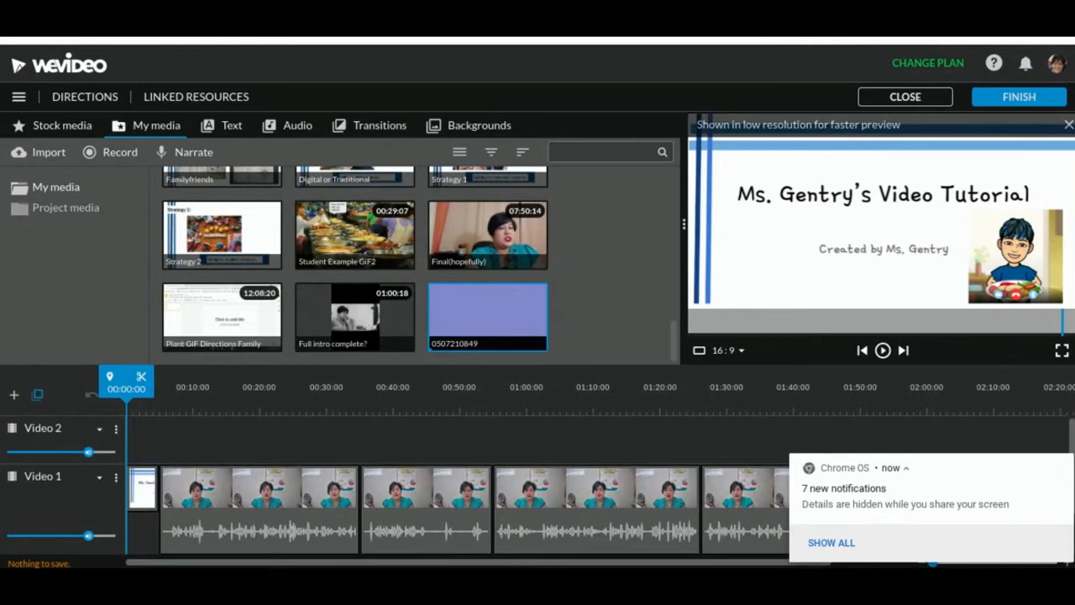
Add the "Video Tut. 1 take" clip to the Video 1 track directly after the last clip
scroll(487, 317, "up", 10)
scroll(644, 549, "right", 3)
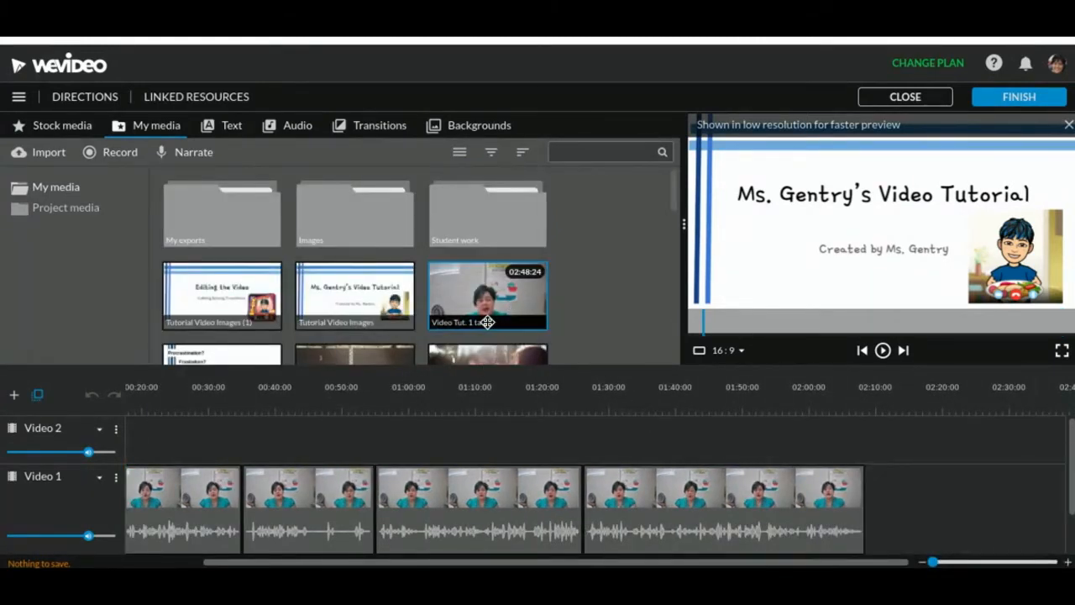
left_click_drag(484, 307, 890, 503)
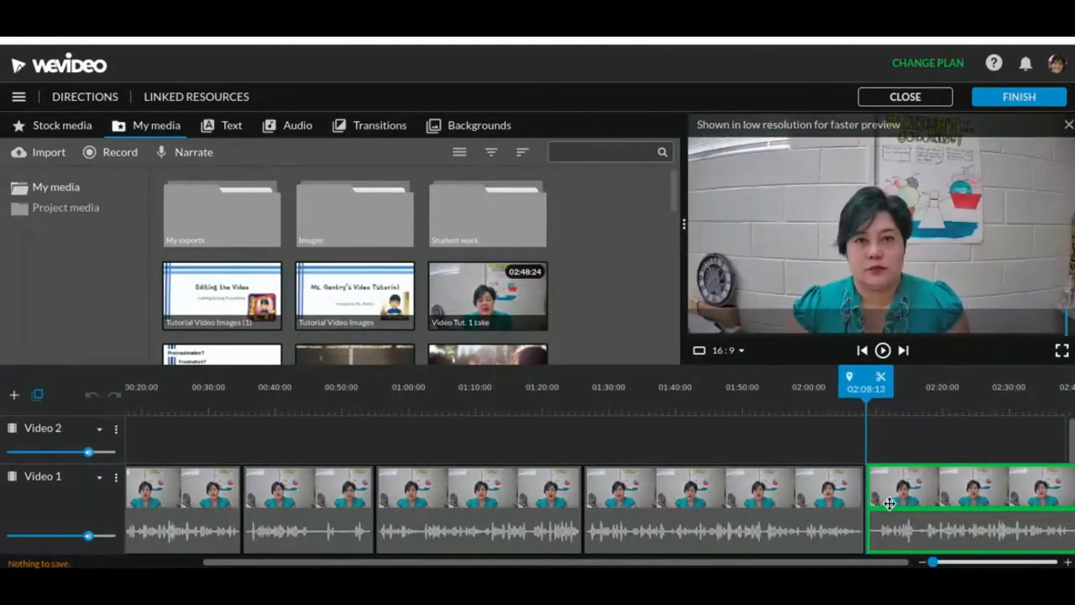
scroll(904, 521, "right", 3)
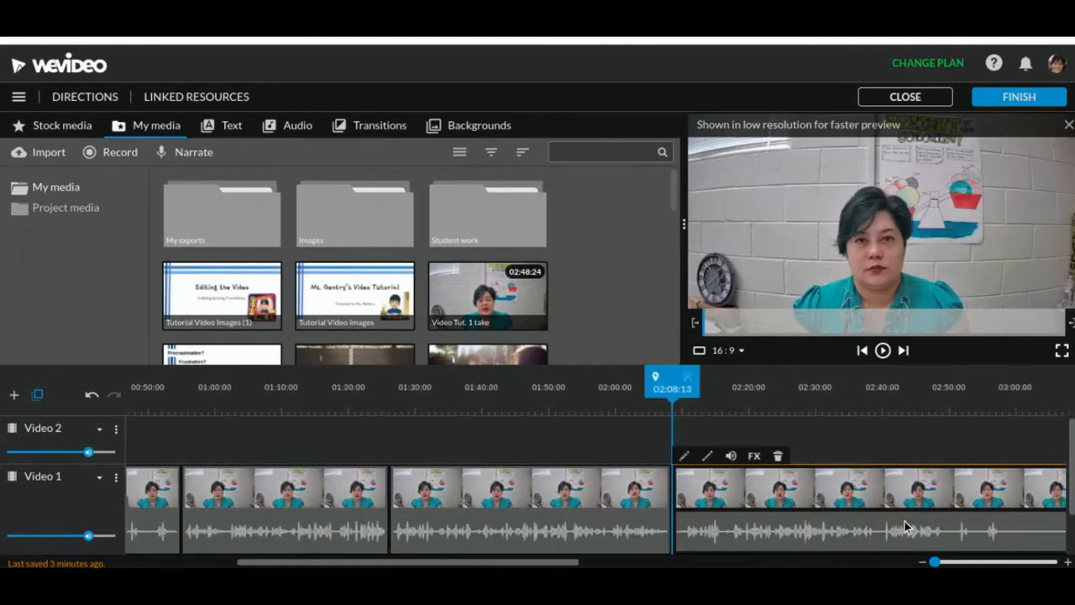
scroll(905, 520, "right", 7)
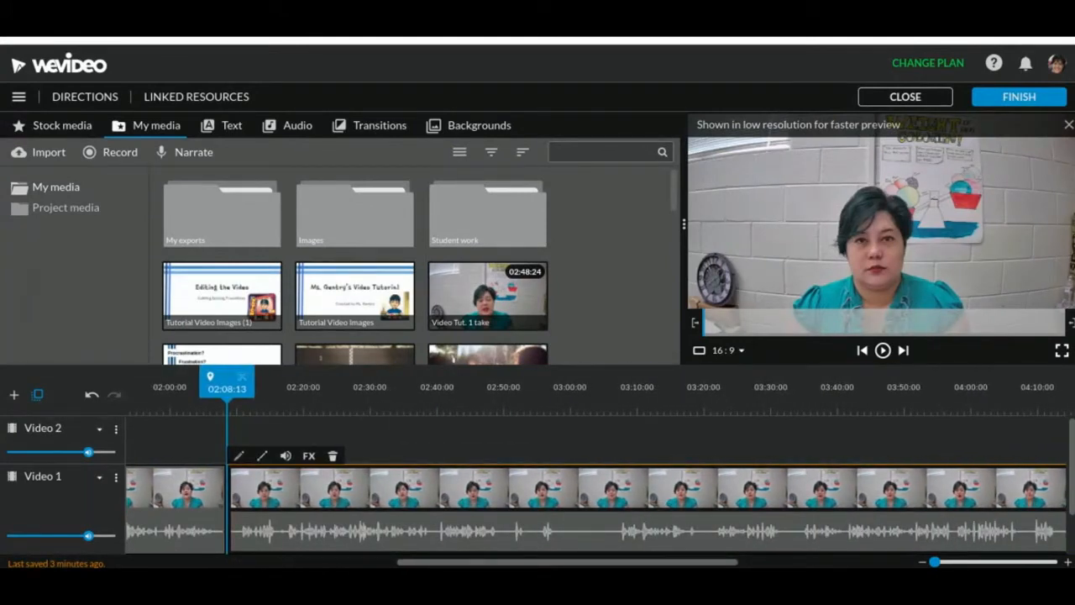
Play the beginning of the newly added last clip on Video 1 and split it at 02:17:17
key("space")
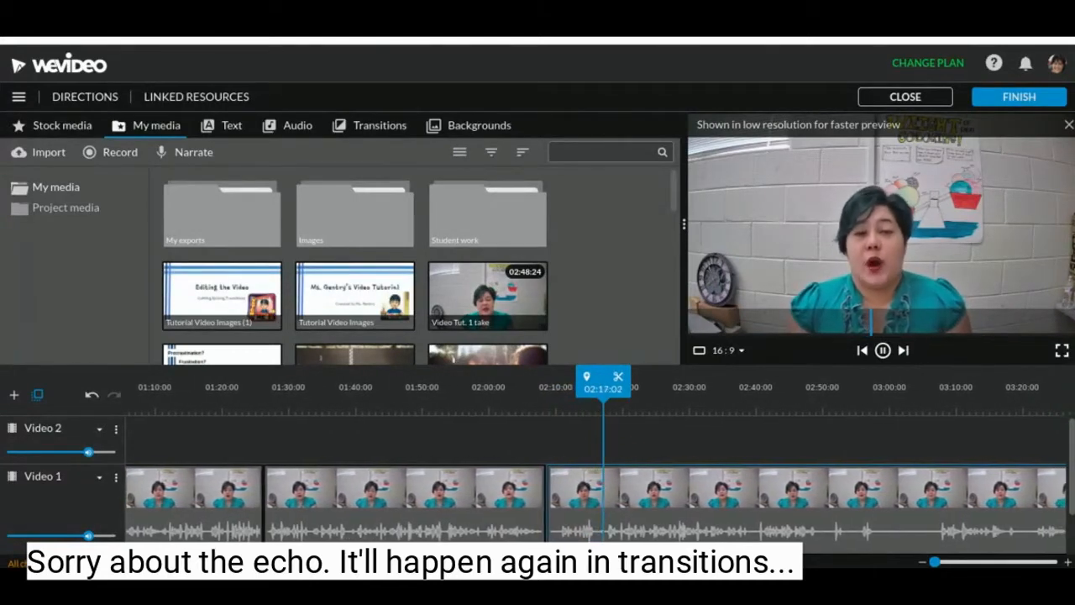
left_click(905, 471)
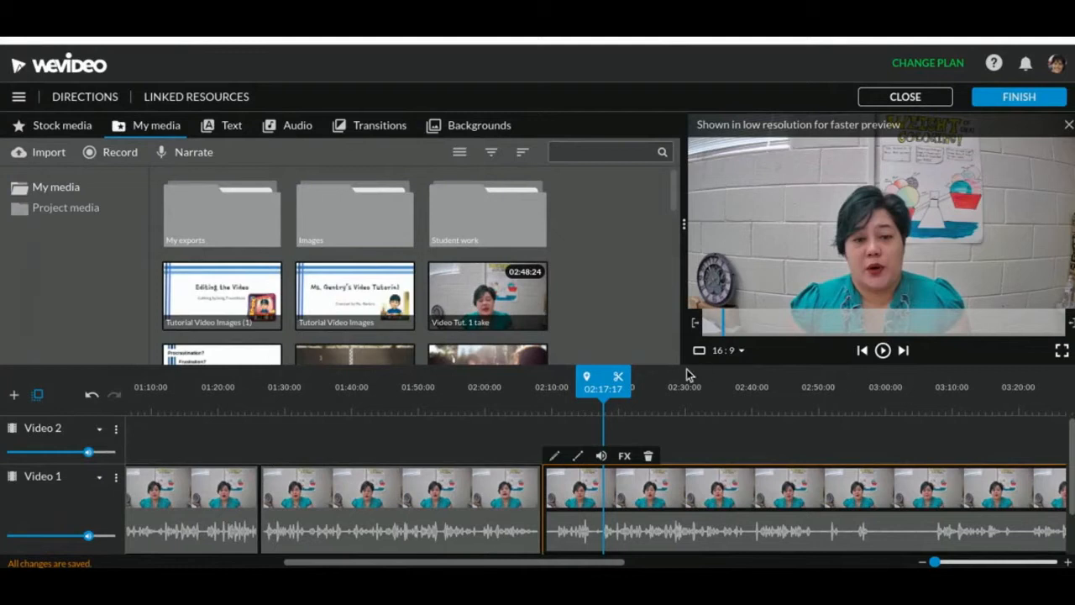
left_click(618, 379)
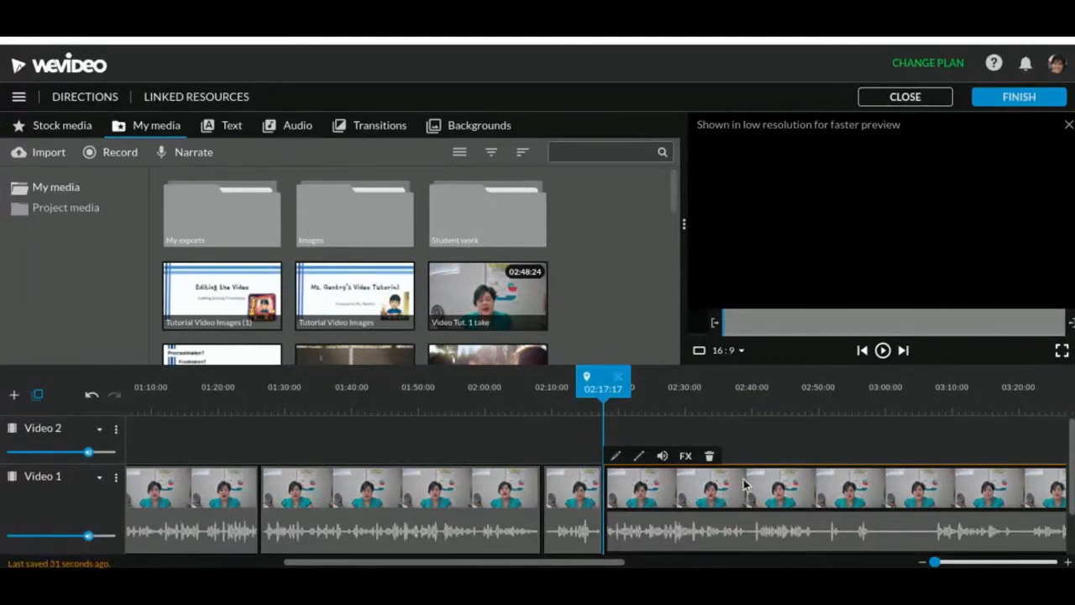
Delete the short piece before the split and move the remaining clip against the preceding one to close the gap
left_click(574, 503)
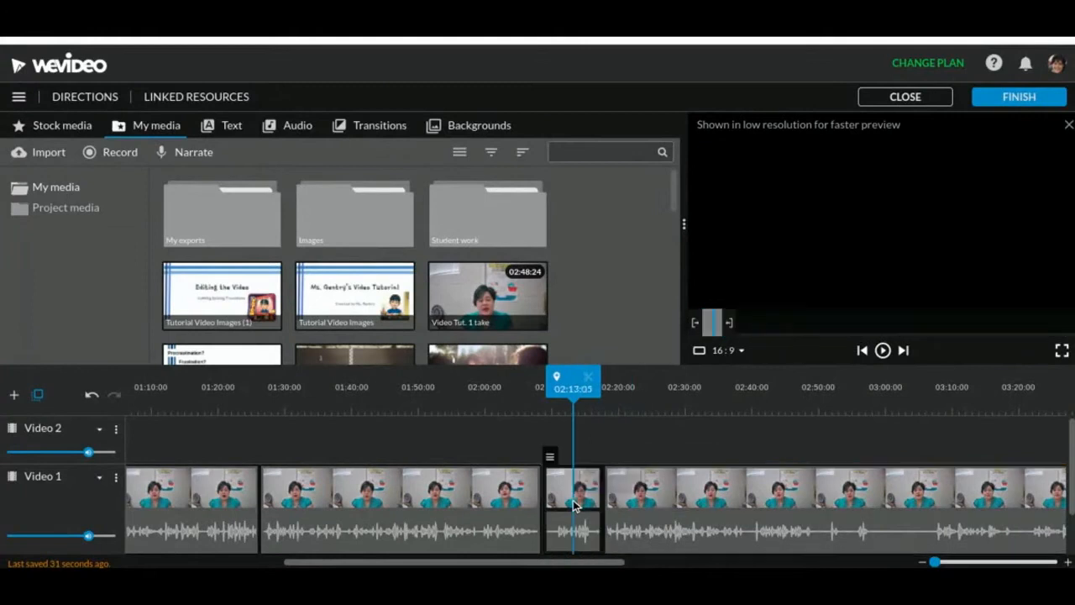
key("Delete")
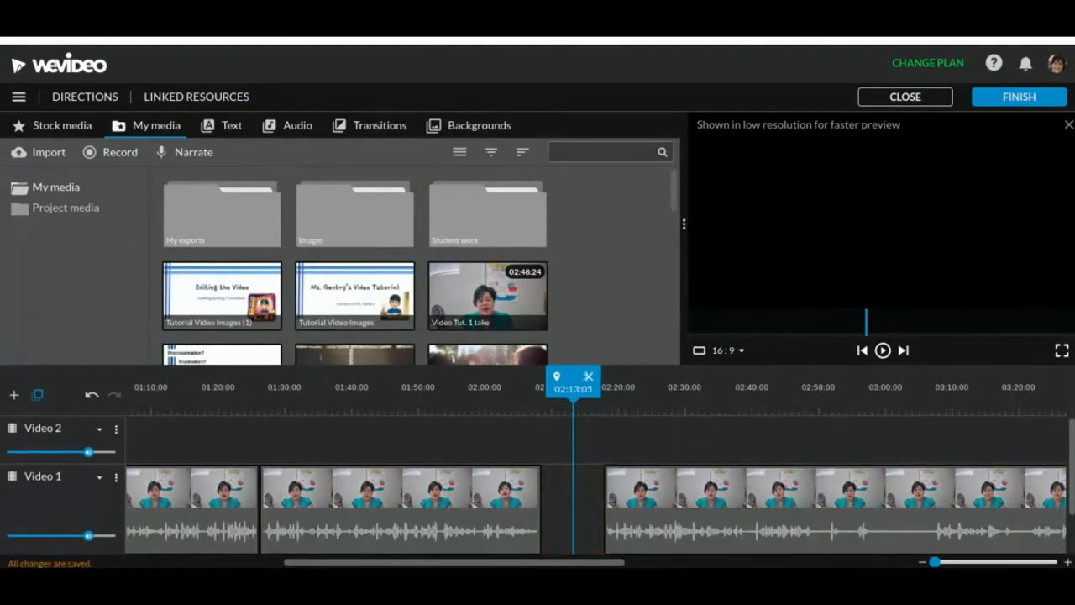
left_click(679, 512)
left_click_drag(643, 513, 610, 520)
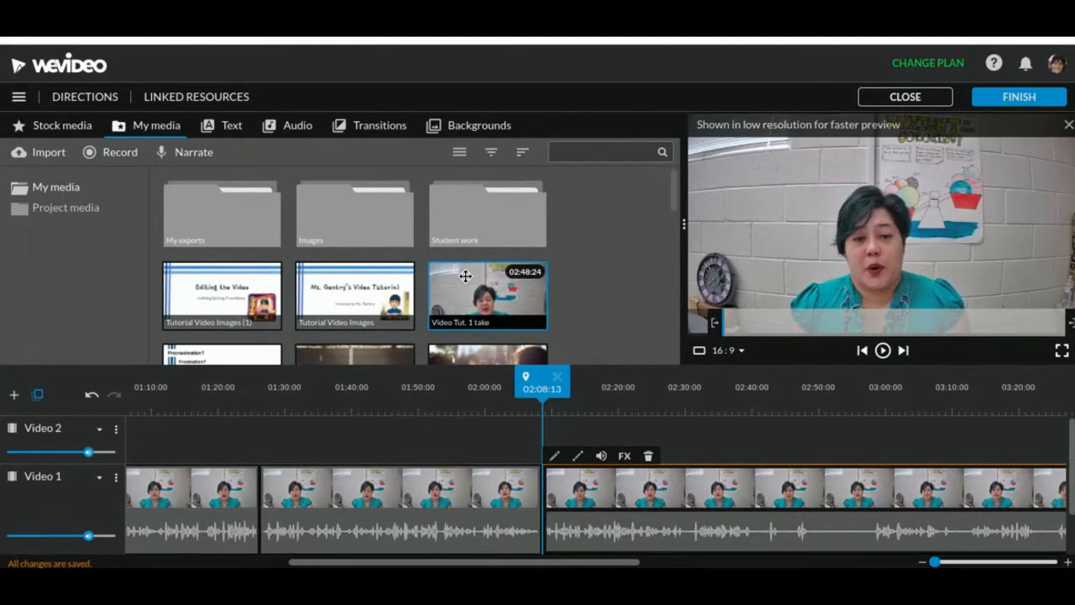
Browse the standard transitions and place Cross Zoom between the last two clips on Video 1
left_click(364, 134)
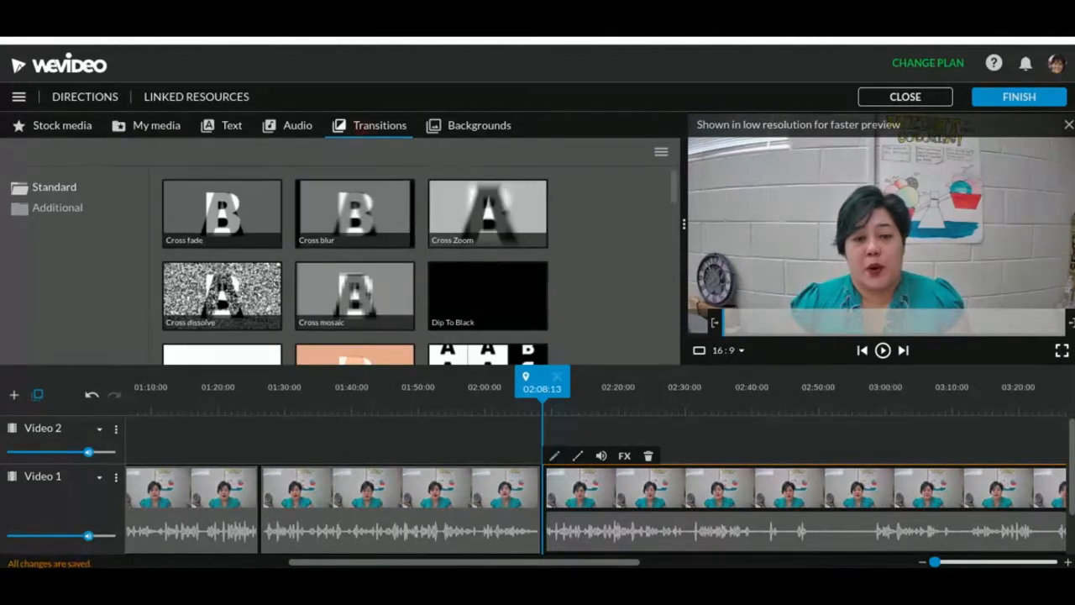
scroll(432, 190, "down", 2)
scroll(431, 190, "down", 5)
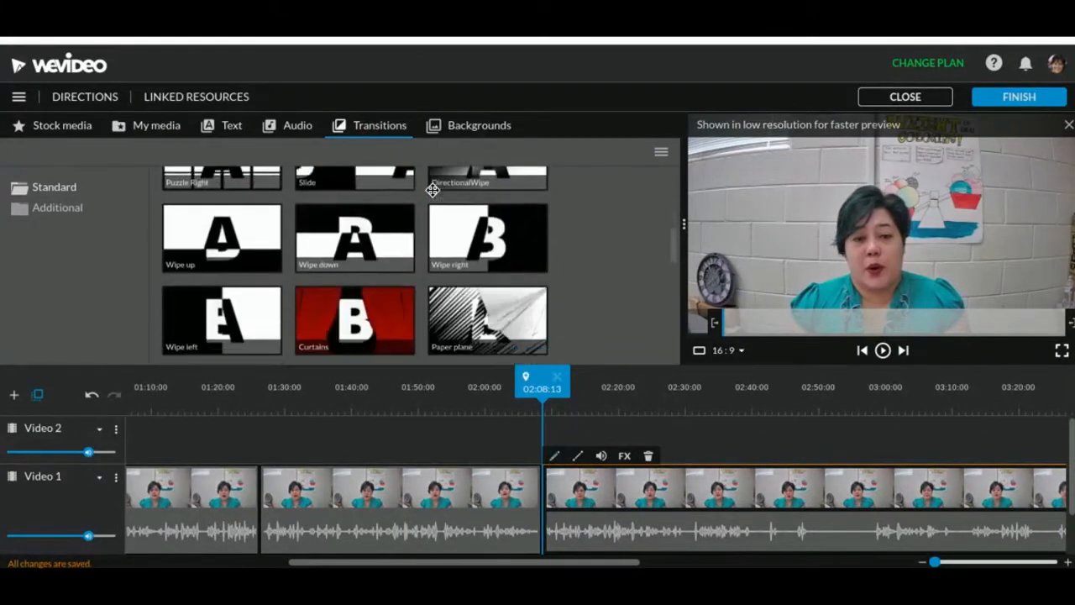
scroll(355, 266, "down", 5)
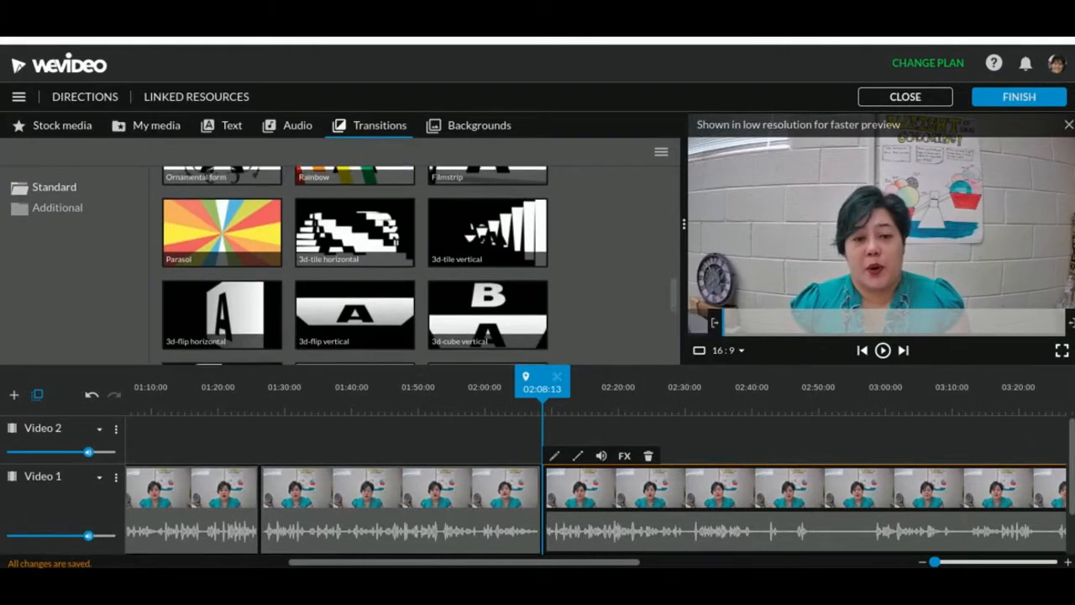
scroll(487, 319, "up", 5)
scroll(488, 335, "up", 5)
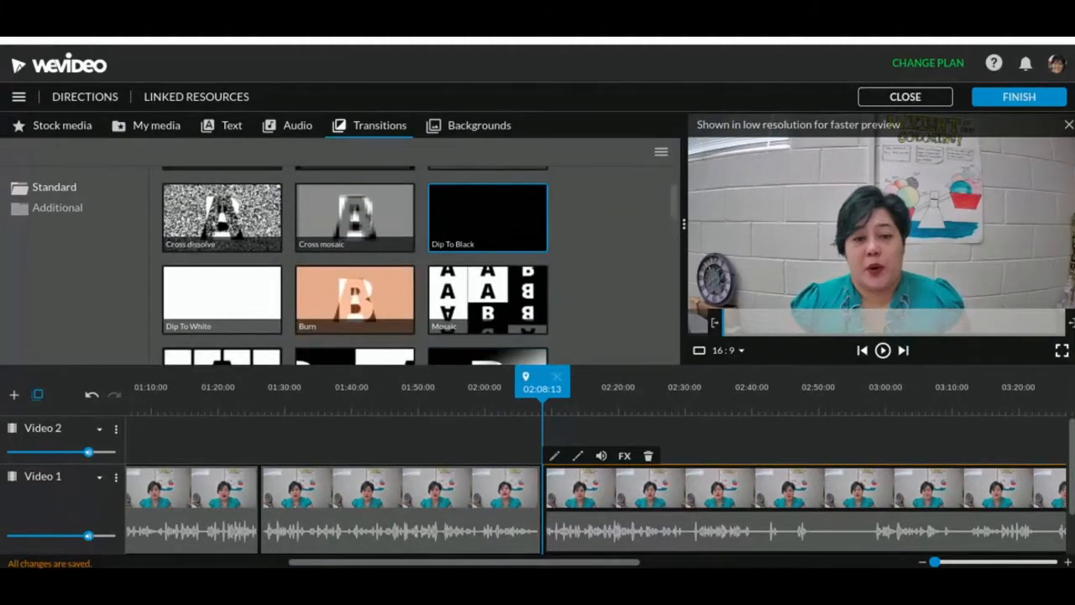
scroll(487, 336, "up", 2)
left_click(468, 227)
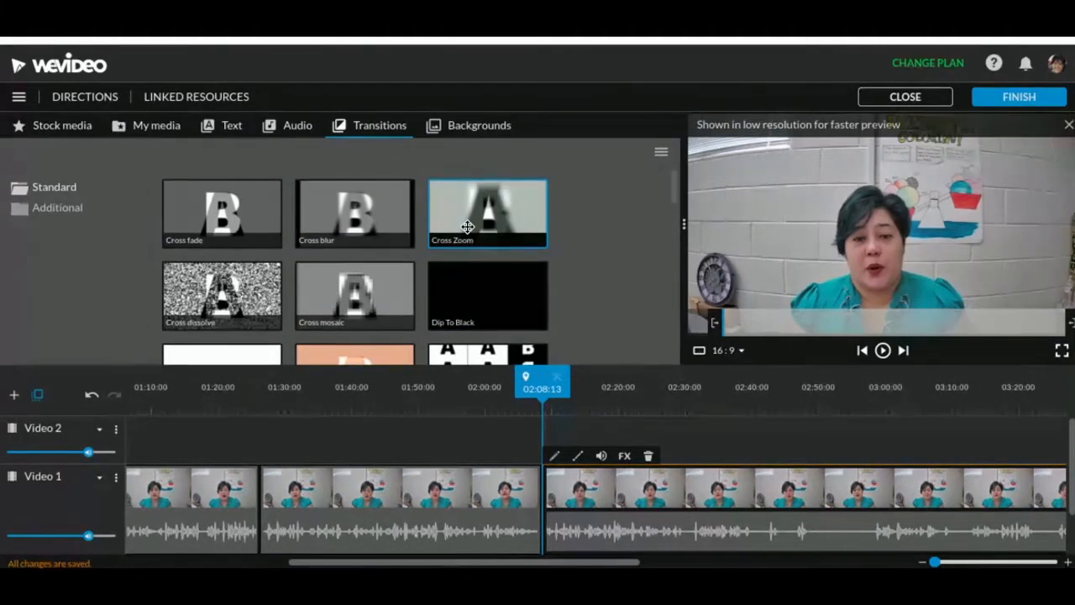
left_click_drag(524, 418, 546, 492)
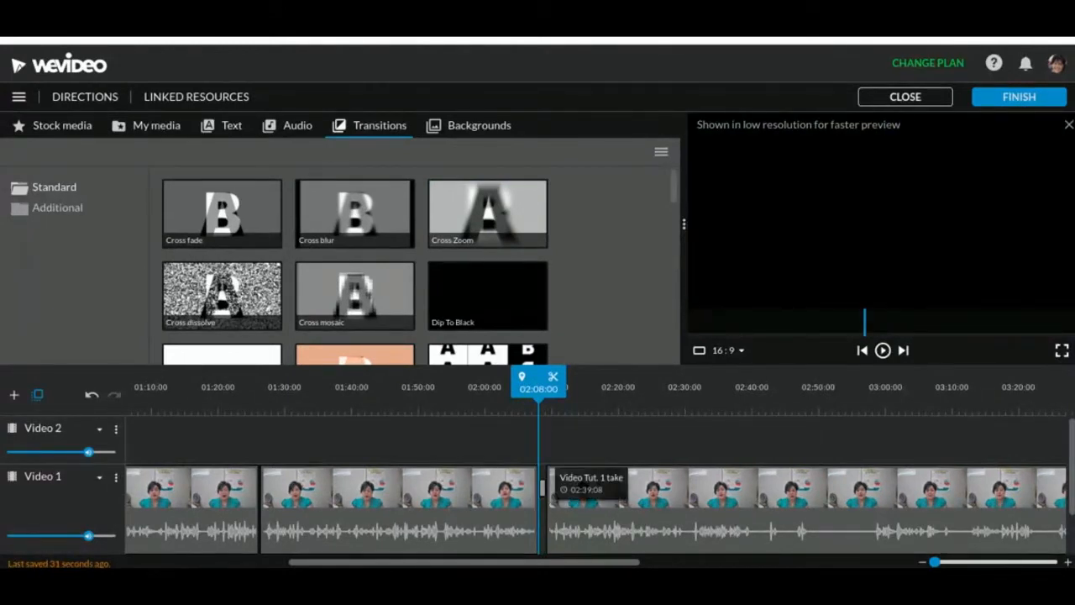
Play back the Cross Zoom transition and return the playhead to its start at 02:08:00
key("space")
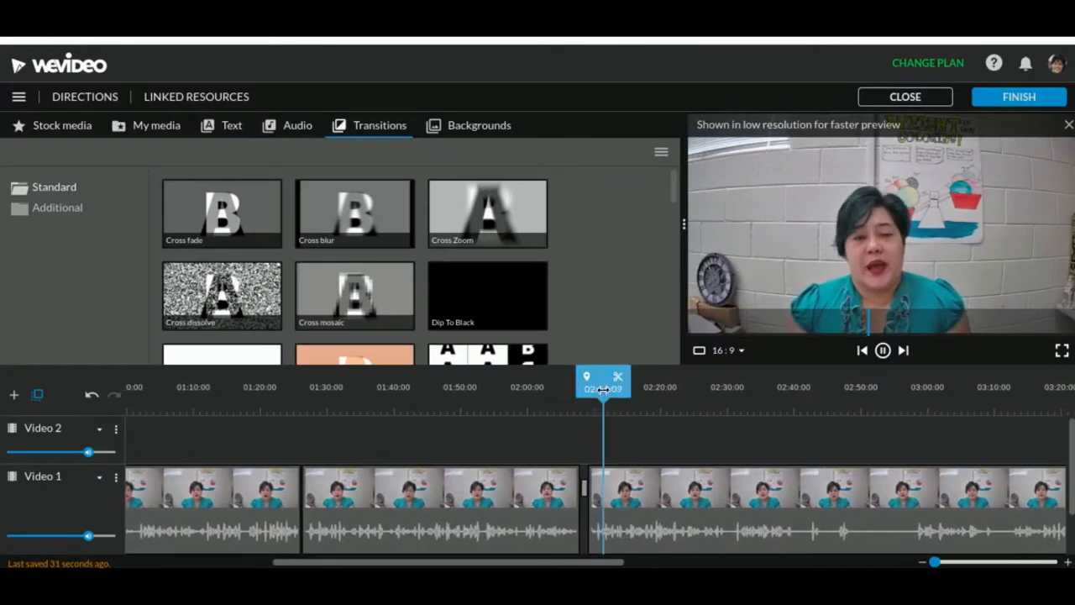
left_click_drag(604, 383, 555, 402)
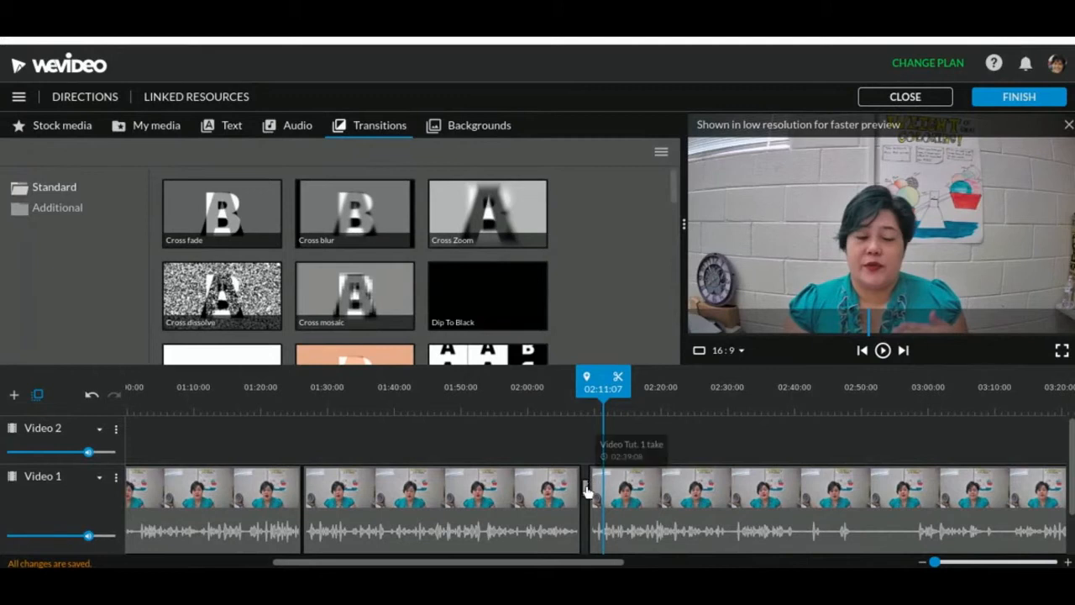
left_click_drag(583, 490, 586, 458)
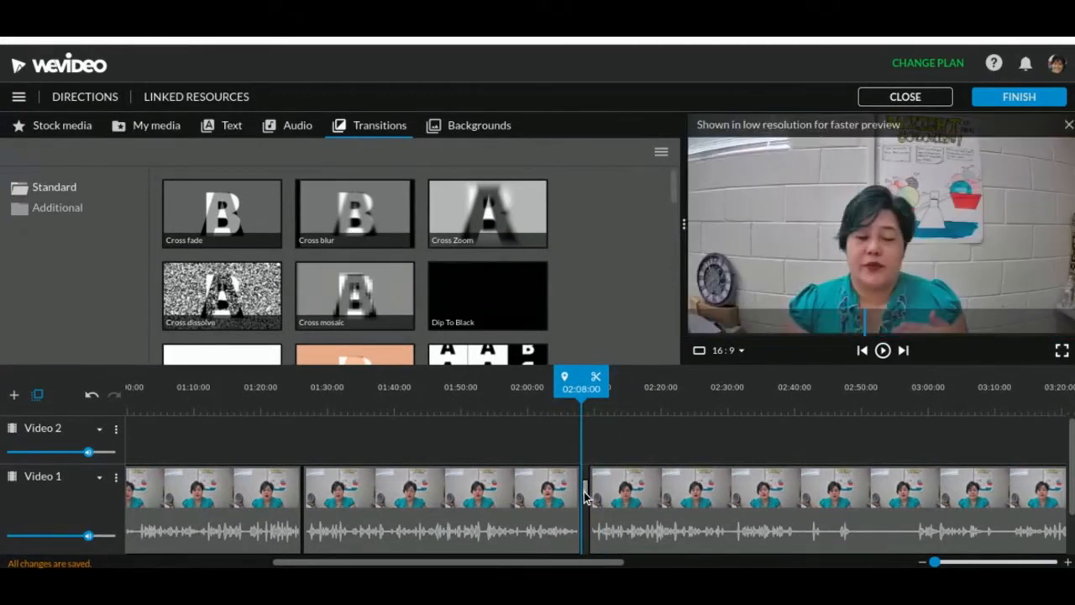
Change the type of the selected transition between the last two clips to Puzzle Right
left_click(586, 494)
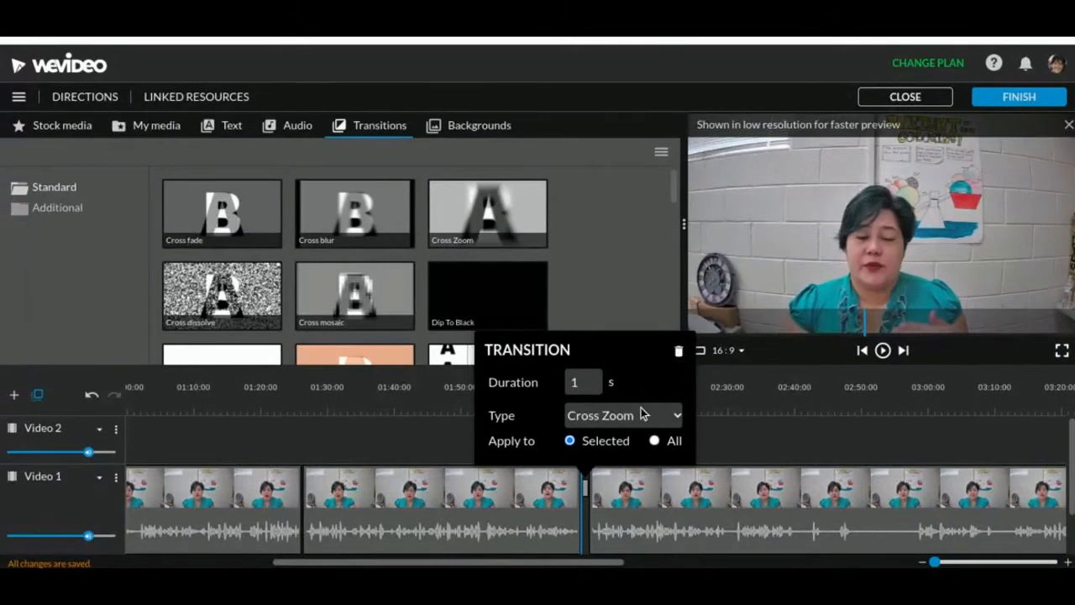
left_click(642, 413)
scroll(626, 277, "down", 1)
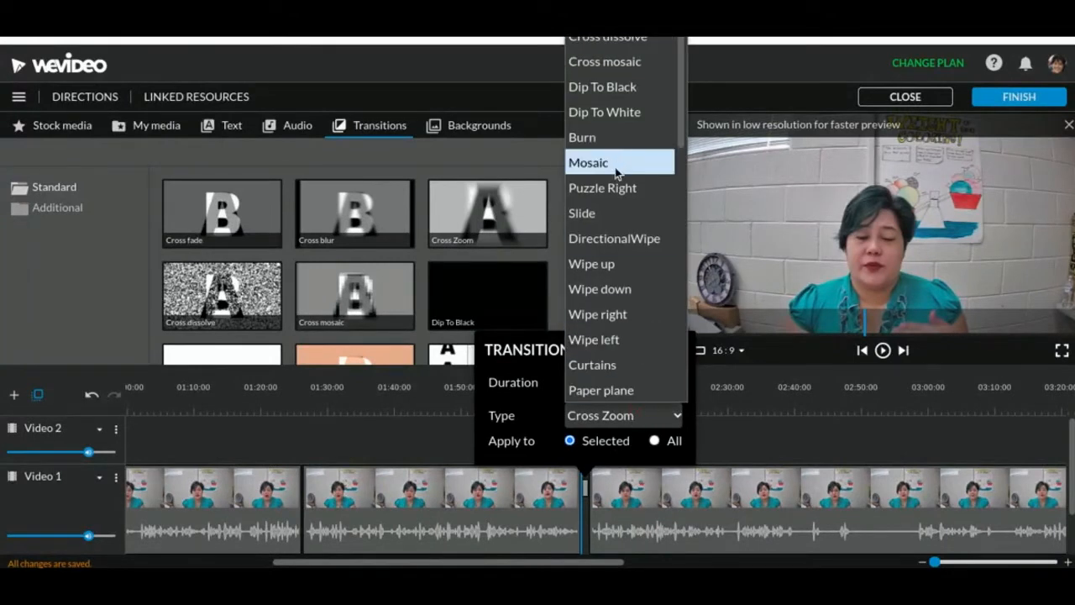
left_click(619, 196)
left_click(760, 469)
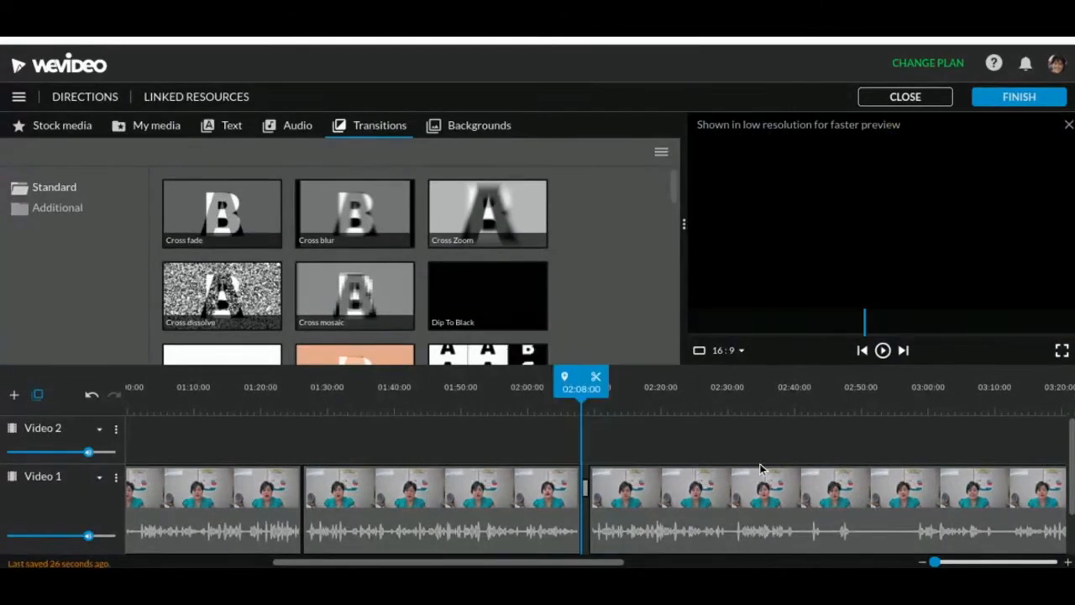
Play back the Puzzle Right transition, rewinding to just before it to watch it again
key("space")
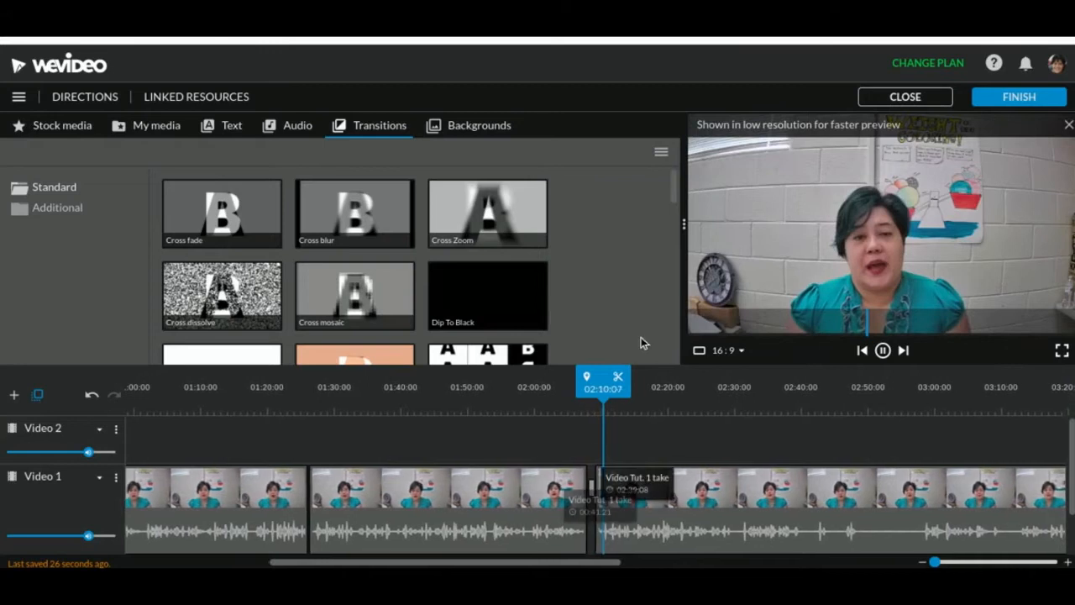
left_click_drag(598, 388, 577, 389)
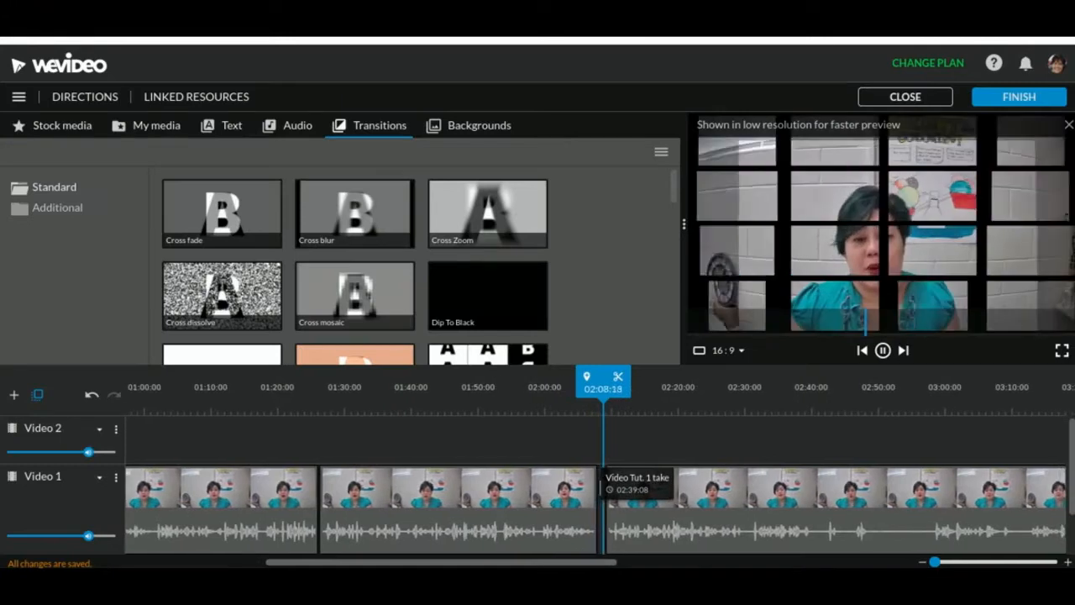
key("space")
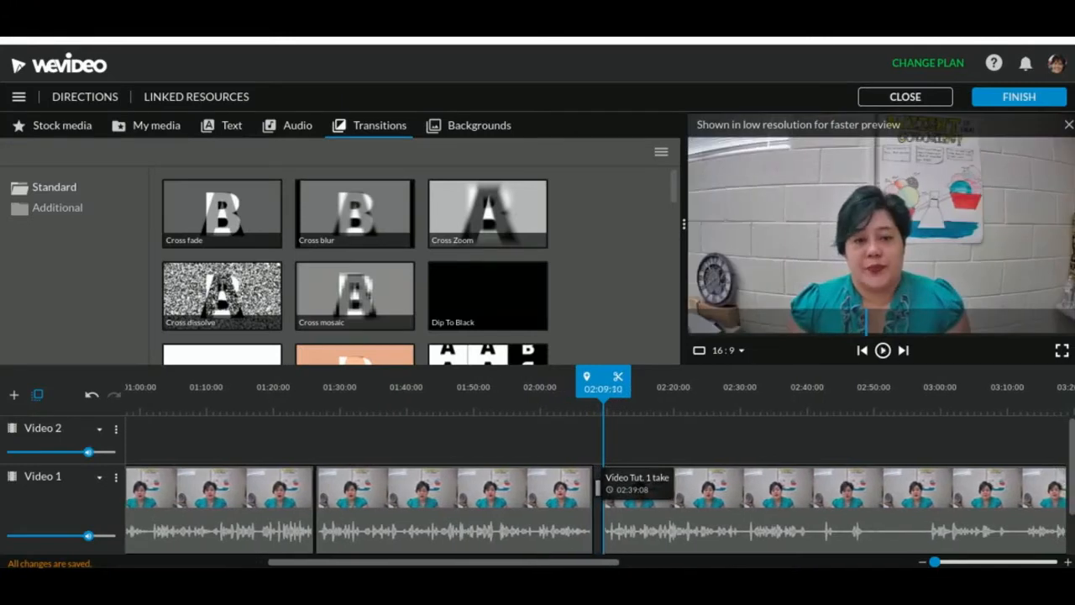
Delete the Puzzle Right transition between the last two clips on Video 1
left_click(599, 494)
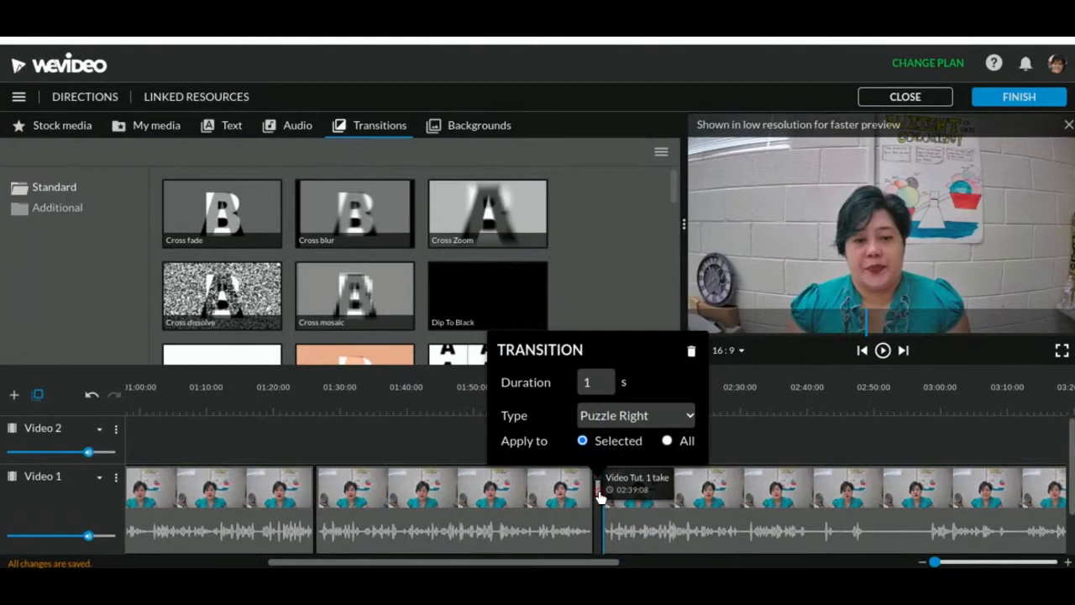
left_click(691, 351)
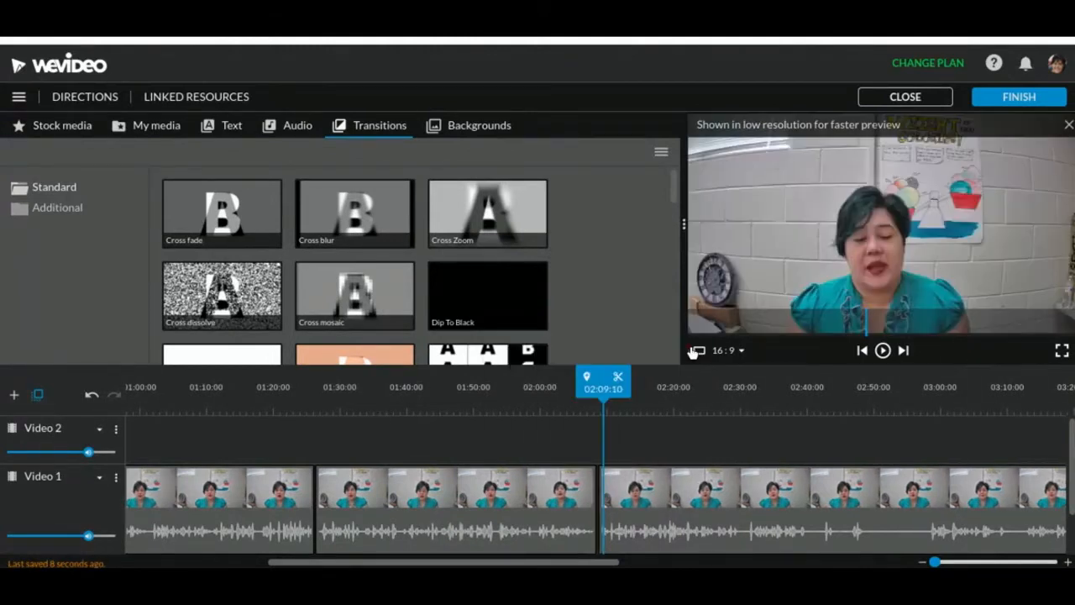
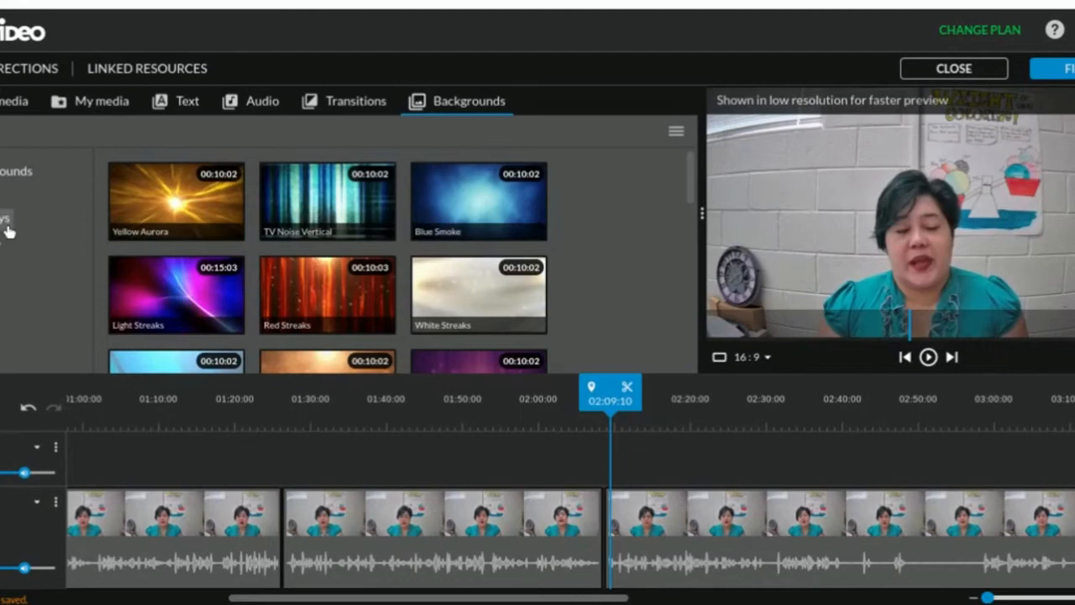
Place the Bang overlay on Video 2 above the start of the last clip, at about 02:08:13
left_click(6, 225)
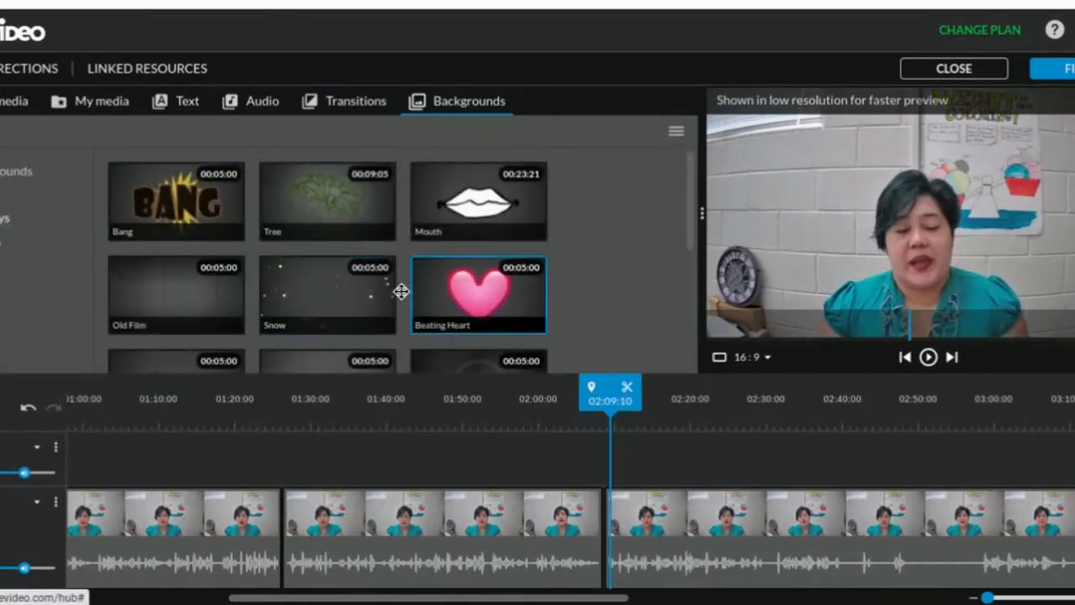
scroll(386, 286, "down", 2)
scroll(379, 283, "down", 1)
scroll(379, 284, "down", 1)
scroll(379, 284, "up", 3)
left_click_drag(202, 218, 628, 472)
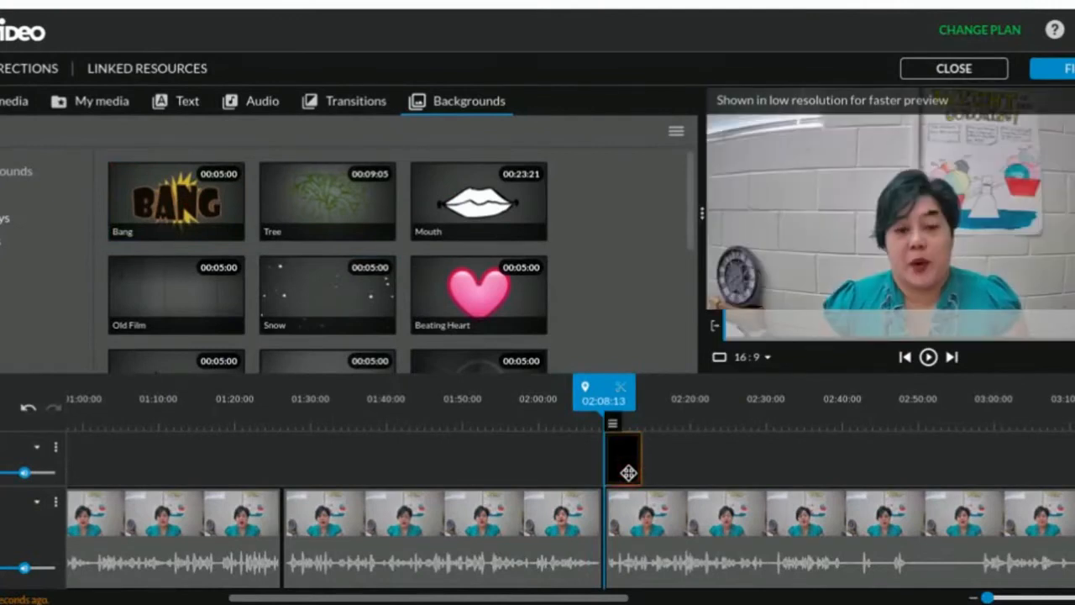
Play back the section with the Bang overlay, and delete the overlay from Video 2
key("space")
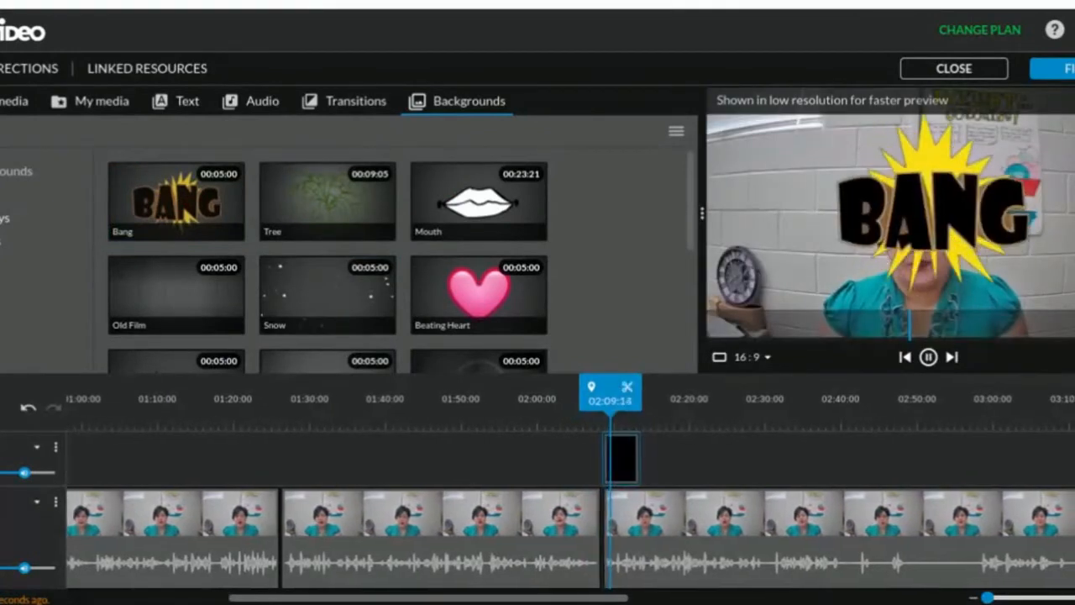
key("space")
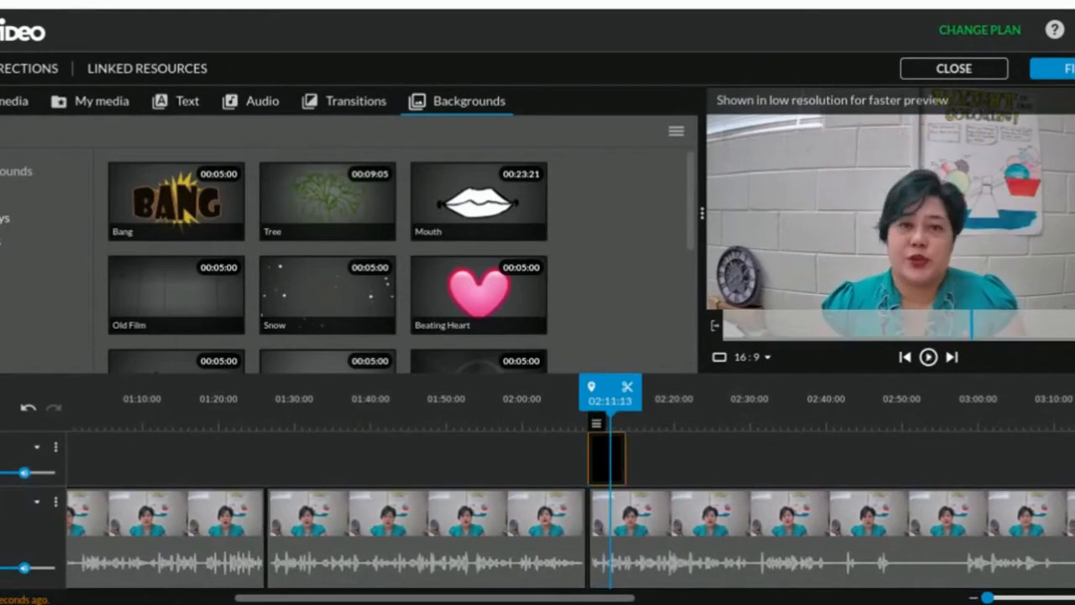
key("Delete")
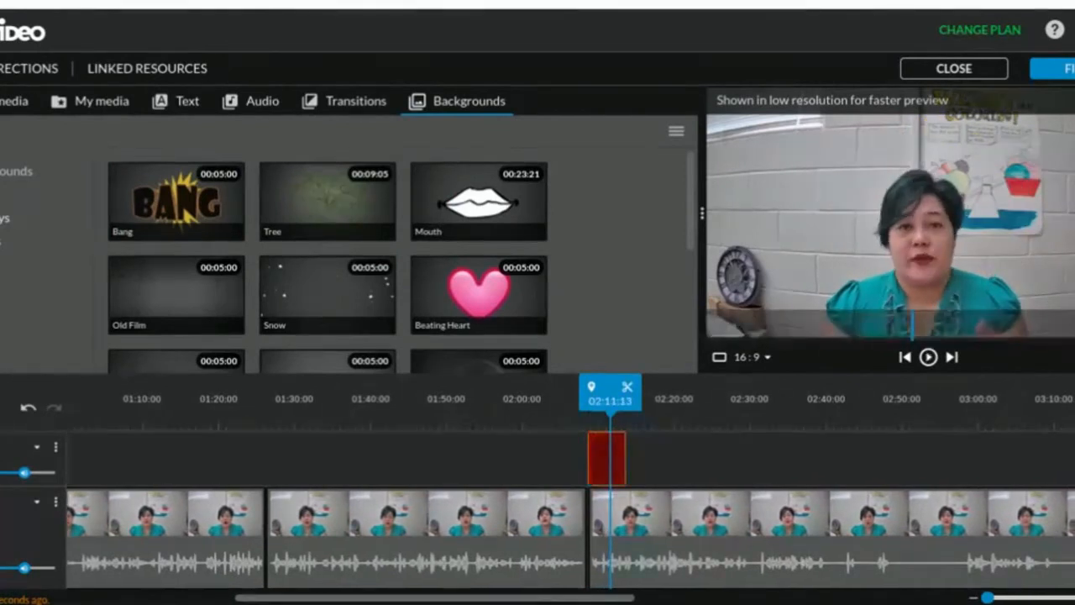
Preview the Beating Heart, Mouth, Tree and Snow overlays and the Blob frame from the backgrounds library
left_click_drag(506, 308, 485, 304)
left_click(485, 304)
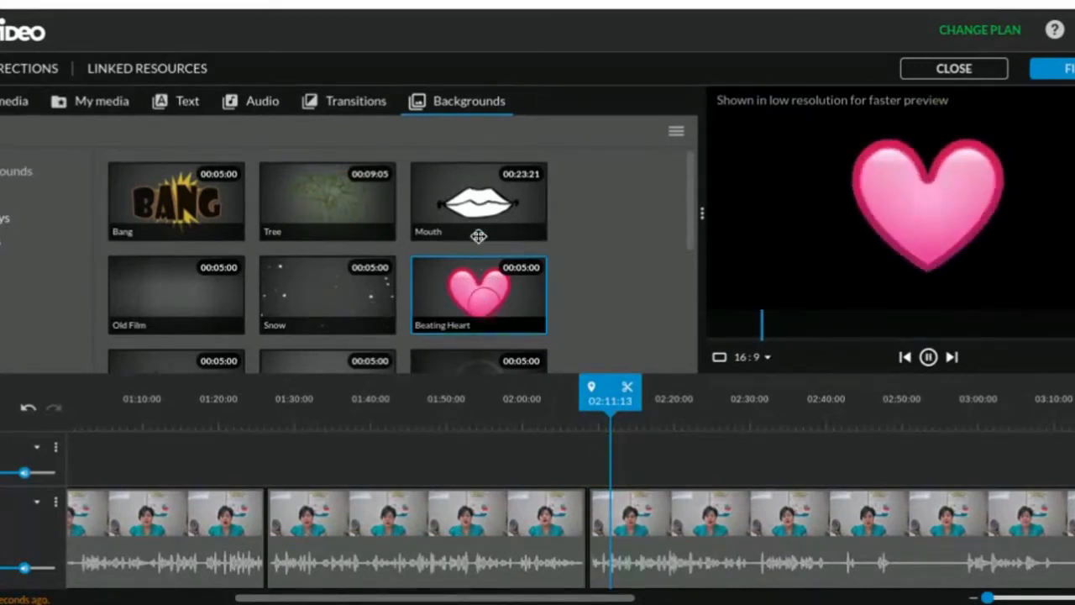
left_click(476, 208)
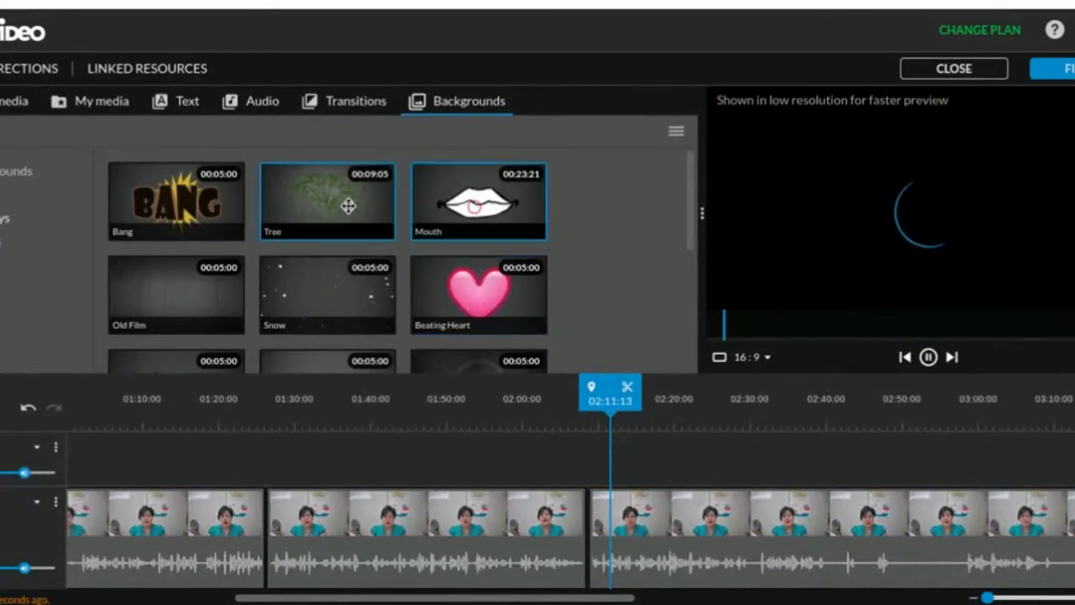
left_click(346, 204)
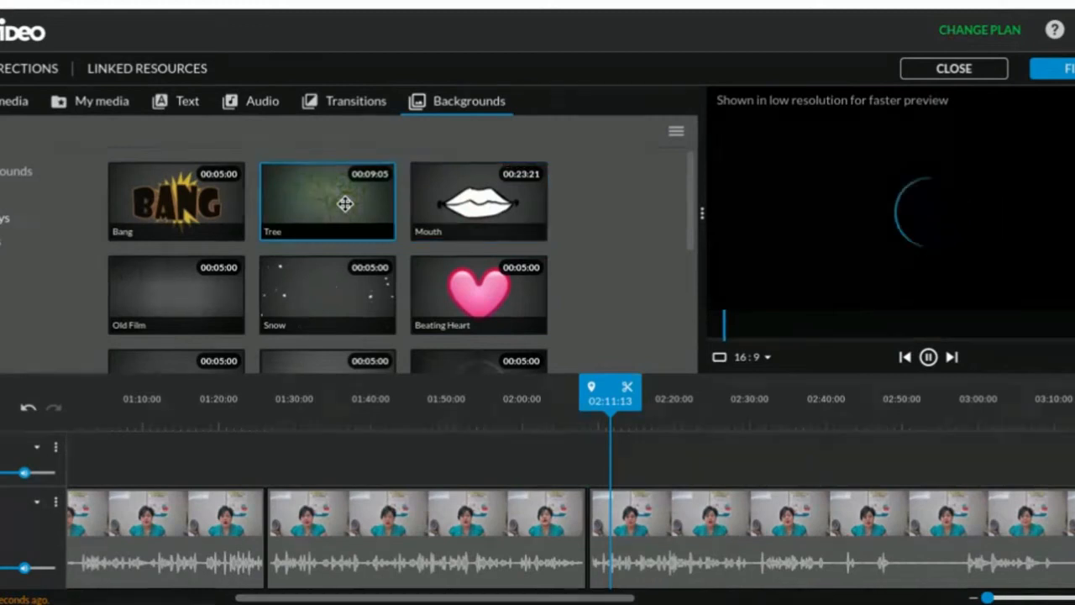
left_click(337, 295)
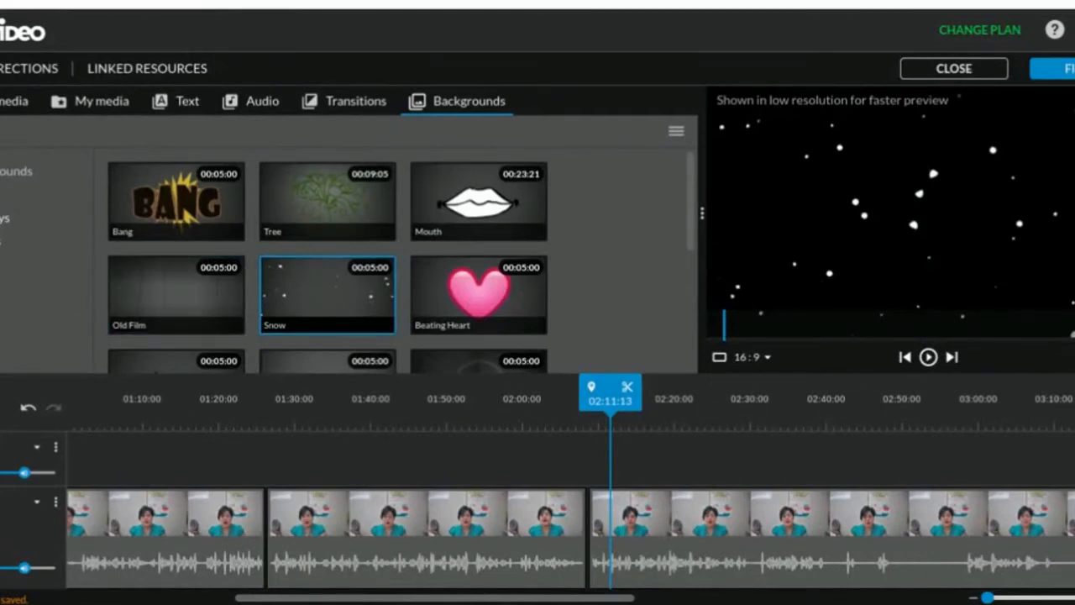
left_click(1, 241)
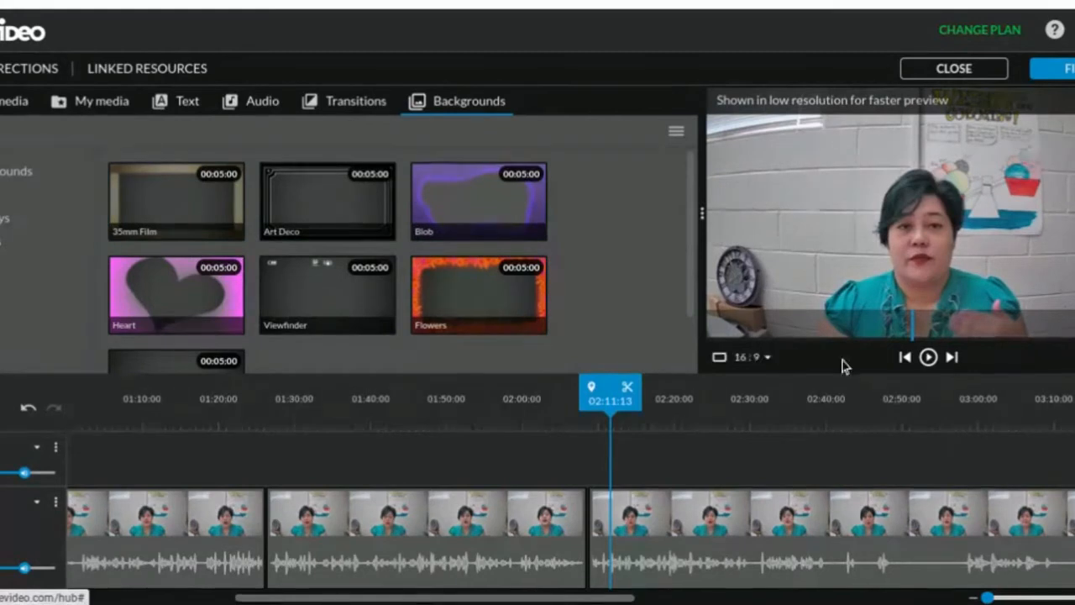
left_click(436, 223)
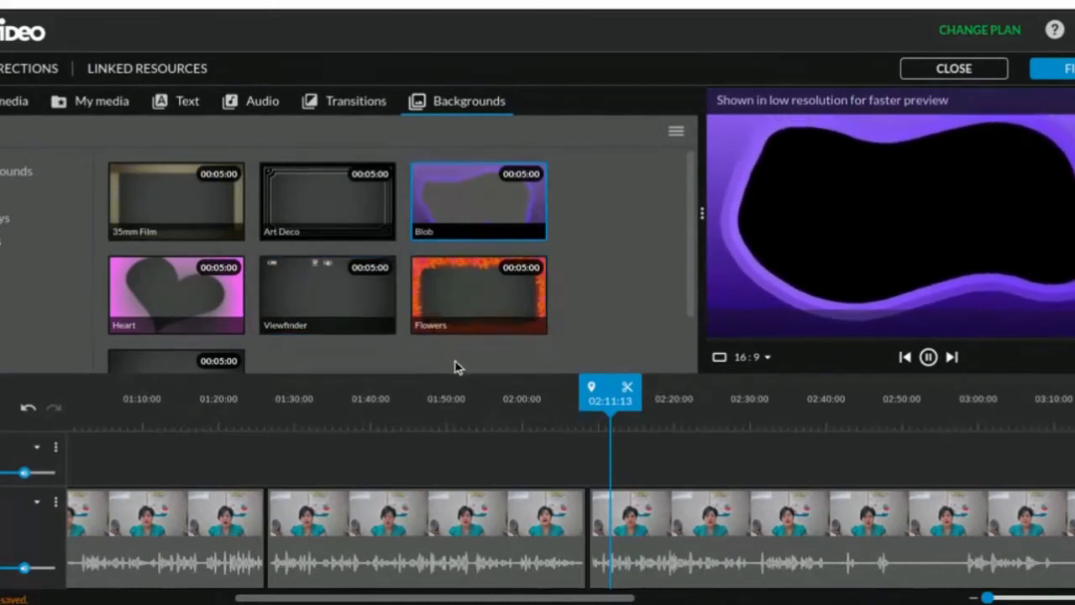
Check the picture framing of the last clip at about 02:19:12 and play the earlier clip from 01:16:07 to compare
left_click(672, 525)
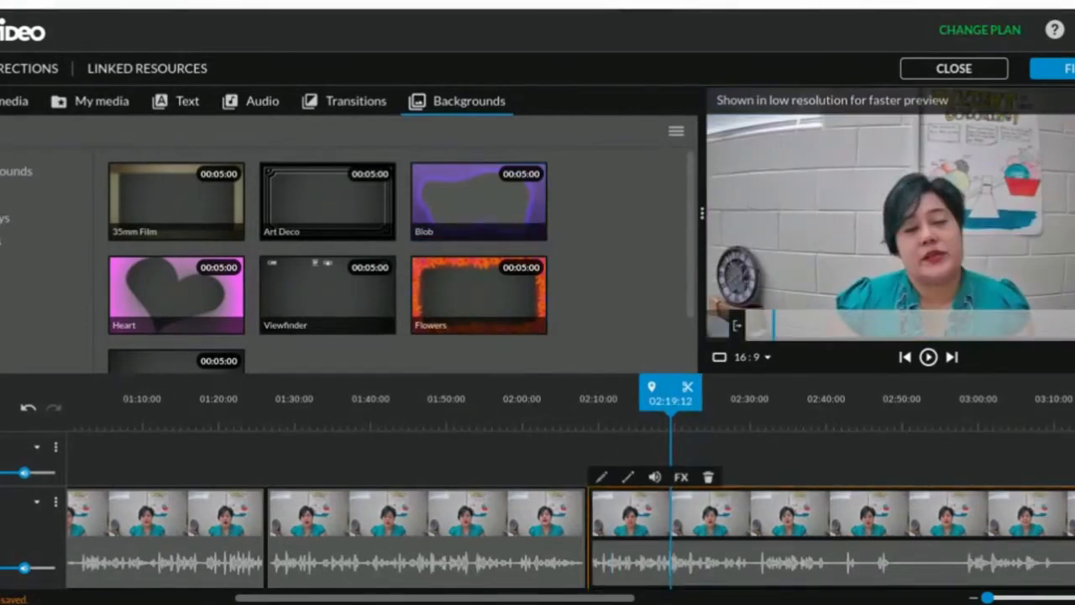
left_click(193, 527)
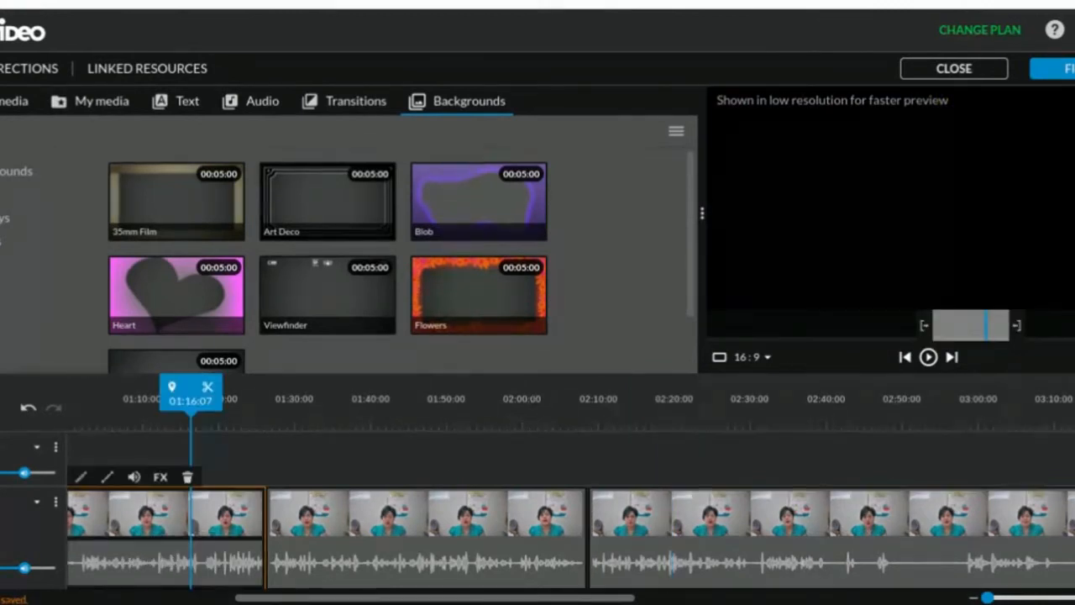
key("space")
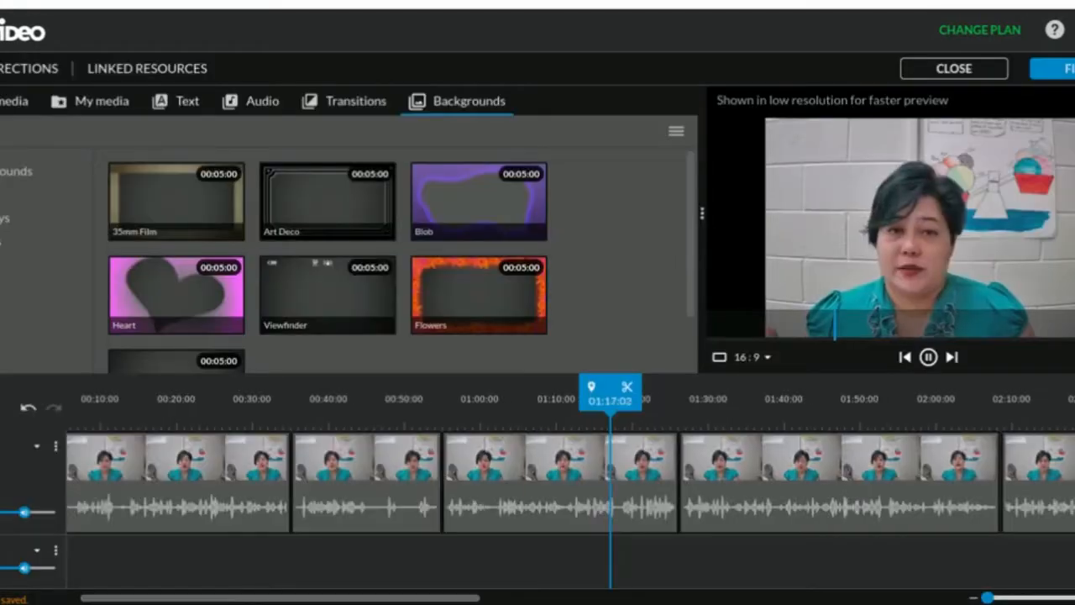
key("space")
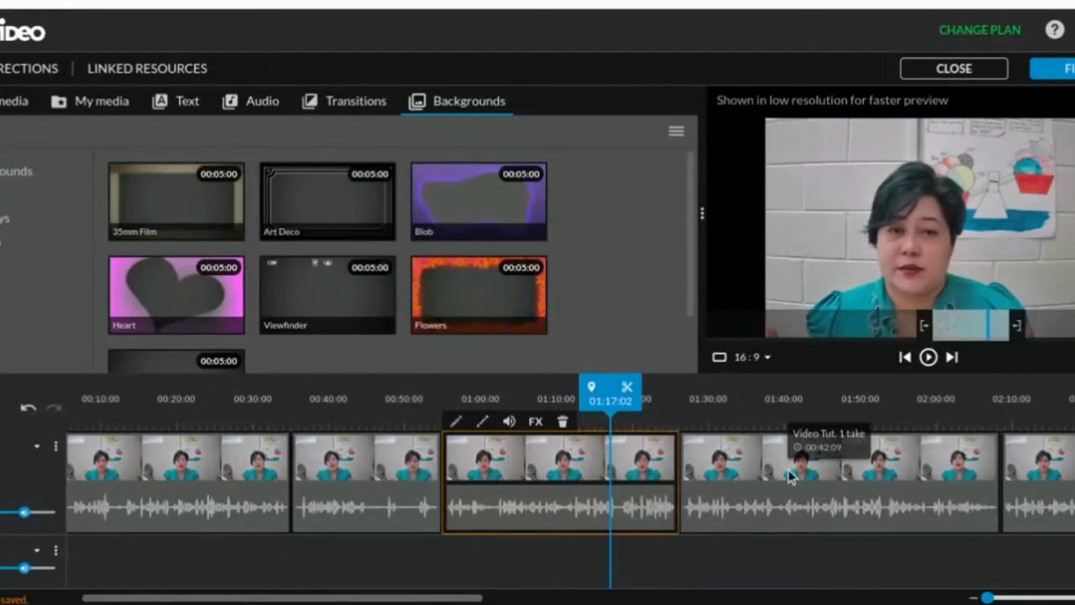
Compare the picture framing of the last clip at 02:30:06 with the preceding clip at 02:03:23
scroll(787, 475, "right", 5)
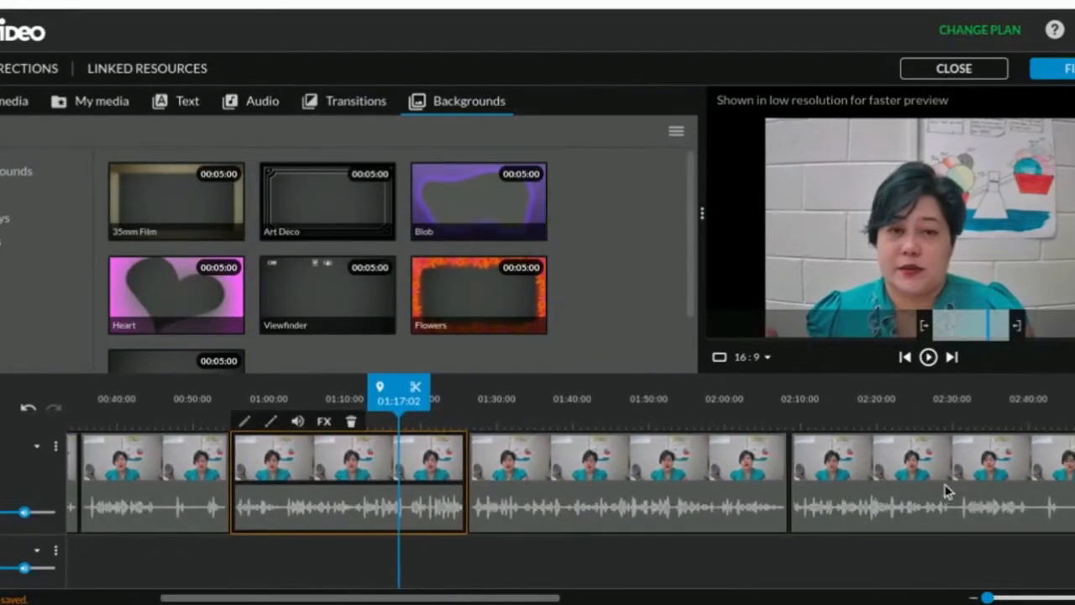
scroll(946, 491, "right", 5)
scroll(756, 496, "right", 3)
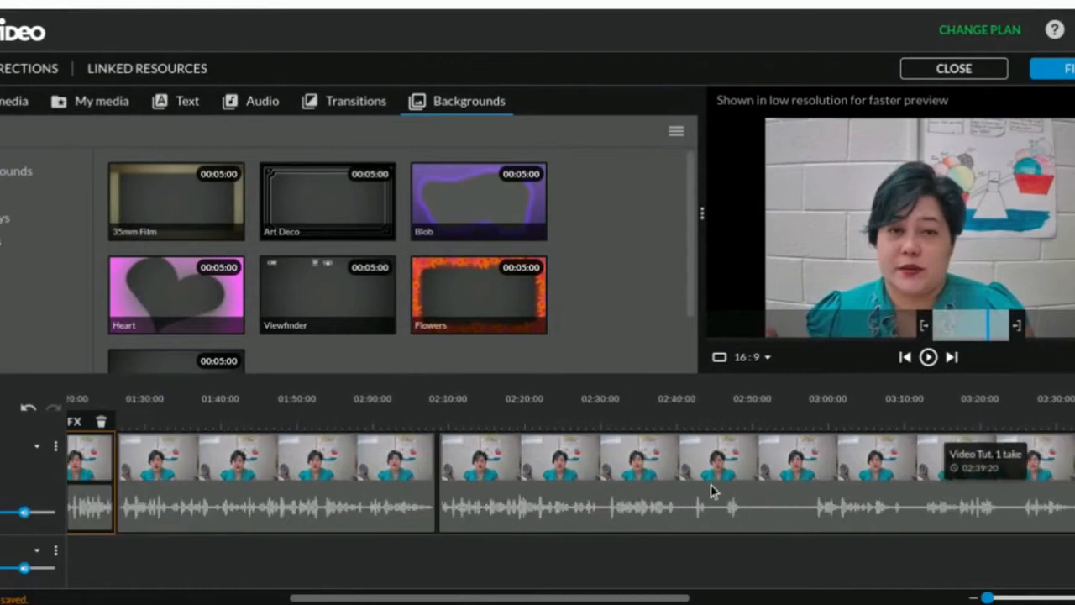
left_click(597, 469)
left_click(597, 468)
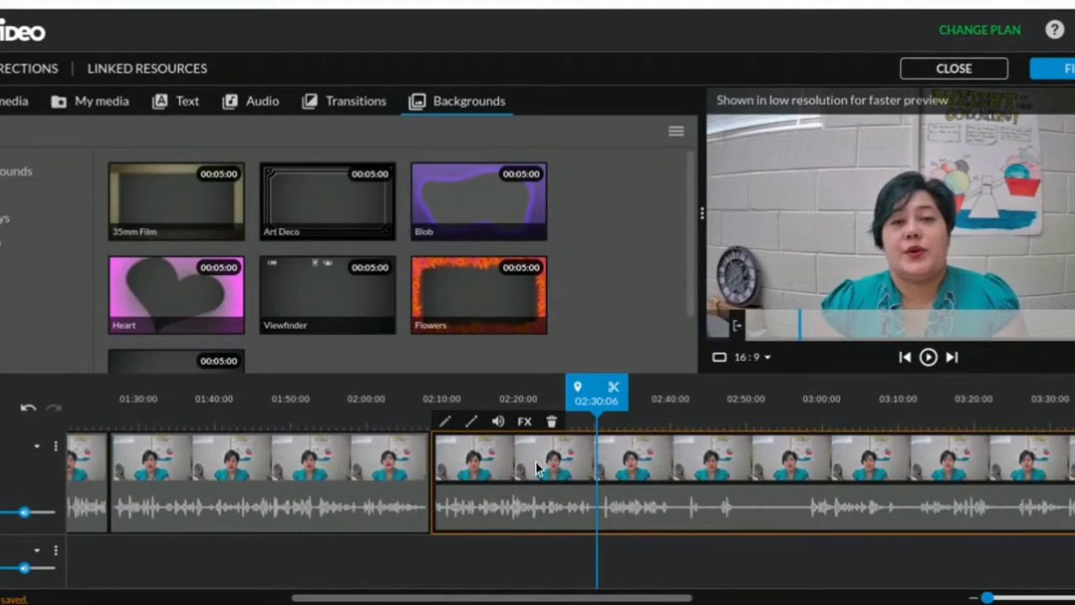
left_click(397, 479)
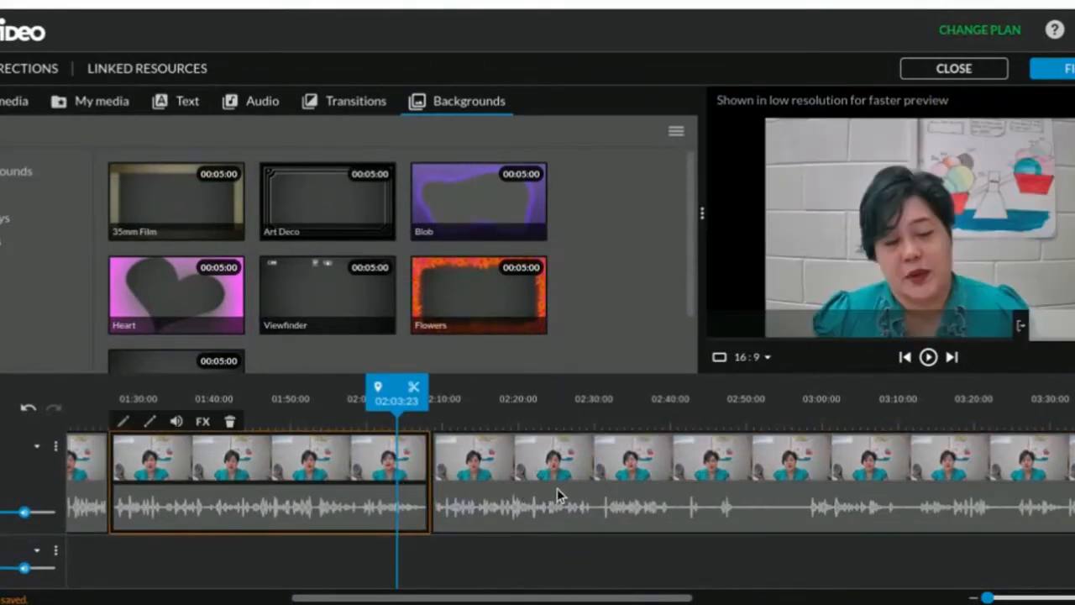
Open the last clip on Video 1 for editing, and try rotating it clockwise twice and back counterclockwise twice
double_click(557, 488)
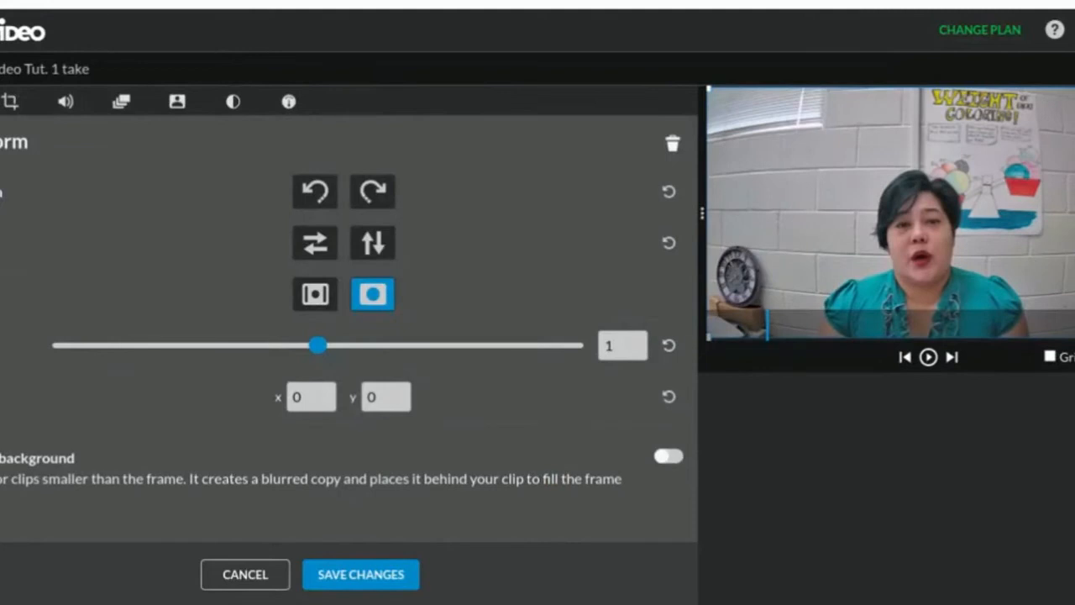
left_click(368, 195)
left_click(368, 195)
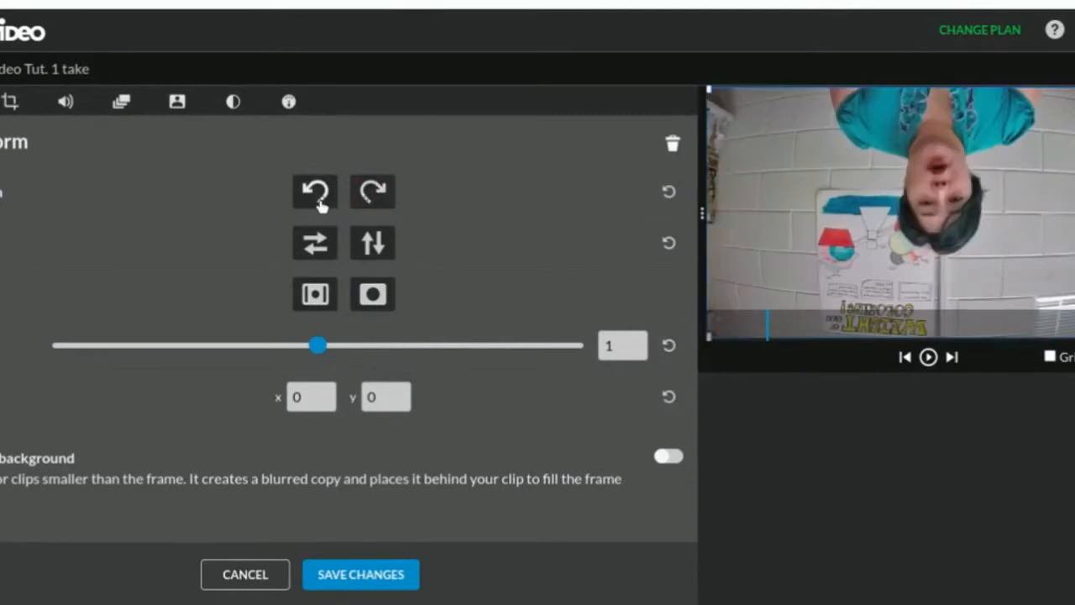
left_click(316, 194)
left_click(318, 198)
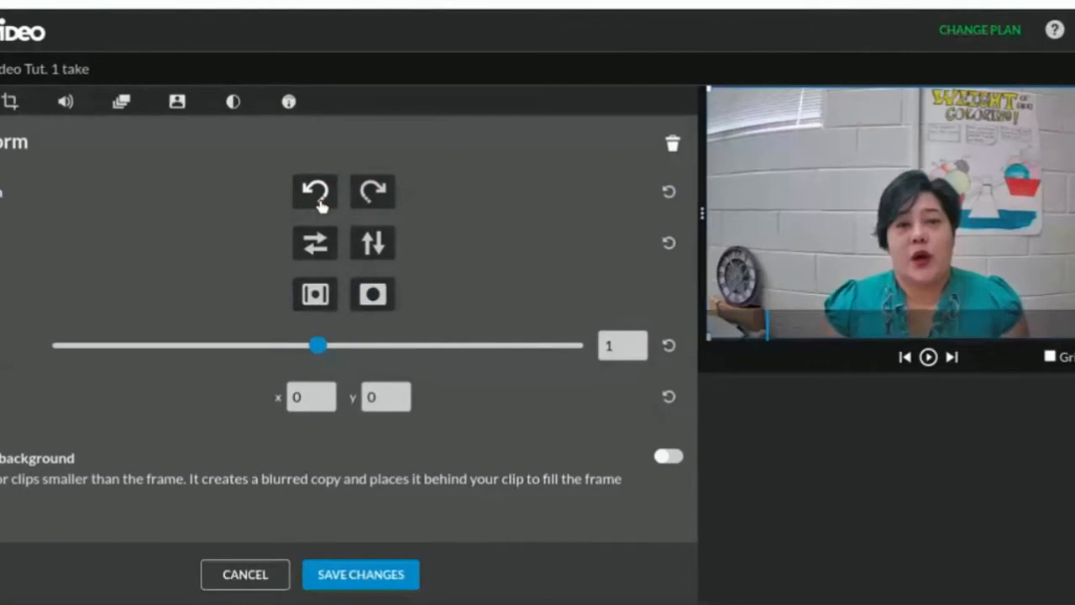
Flip the clip horizontally and set its scale to 0.98
left_click(327, 250)
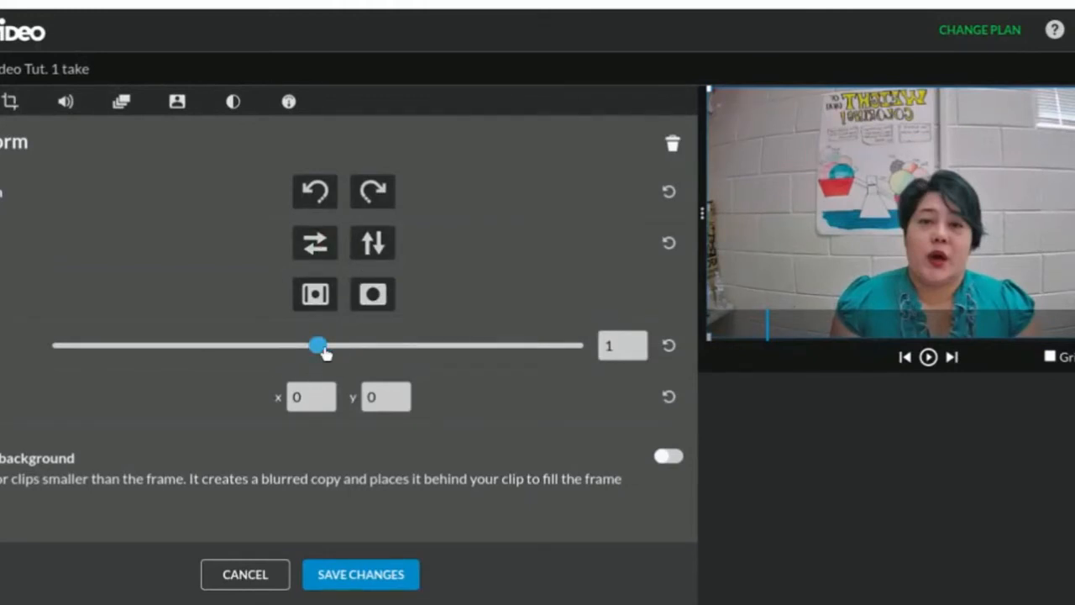
mouse_move(321, 353)
left_mouse_down()
mouse_move(338, 353)
mouse_move(314, 356)
left_mouse_up()
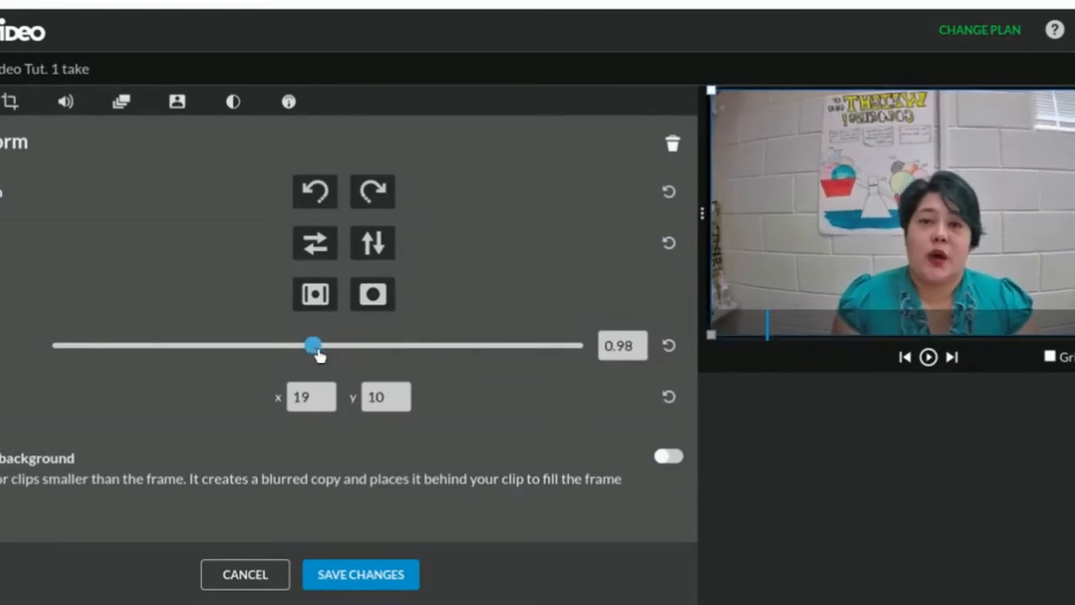
Crop the clip inward from its top and left edges, and set the right crop to 47
left_click(12, 116)
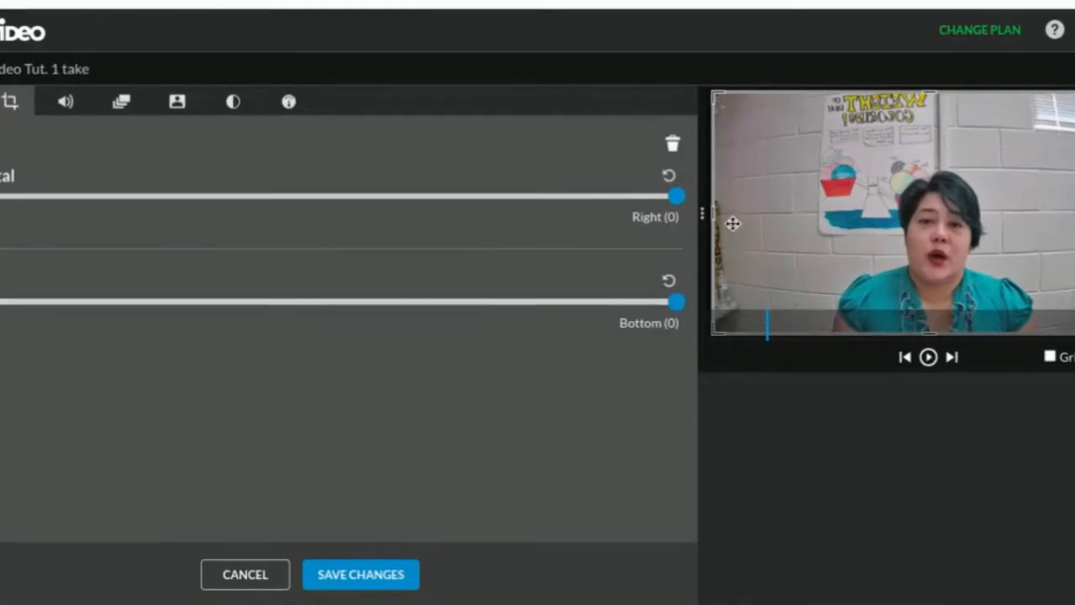
left_click_drag(932, 90, 930, 152)
left_click_drag(707, 247, 810, 253)
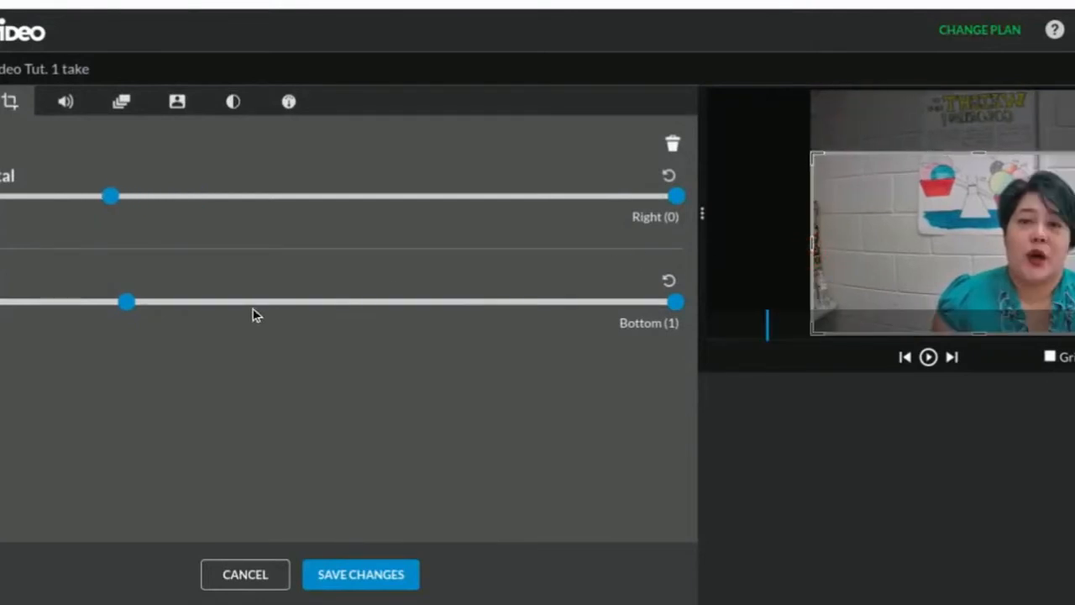
left_click_drag(676, 198, 651, 208)
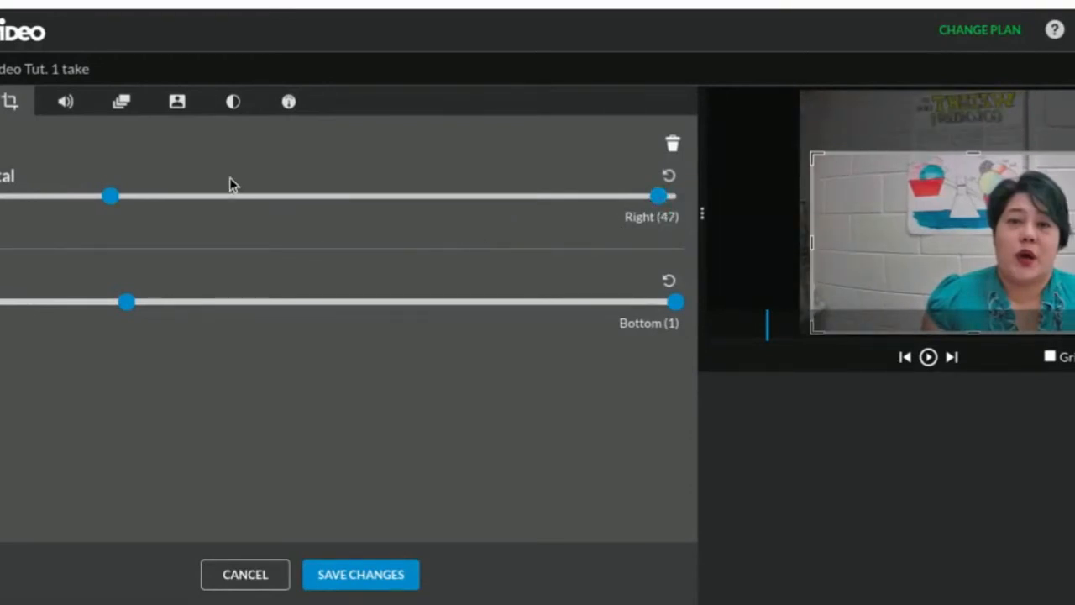
Examine the clip's volume, animation, color keying, color and speed settings, and discard the edits made to the clip
left_click(66, 108)
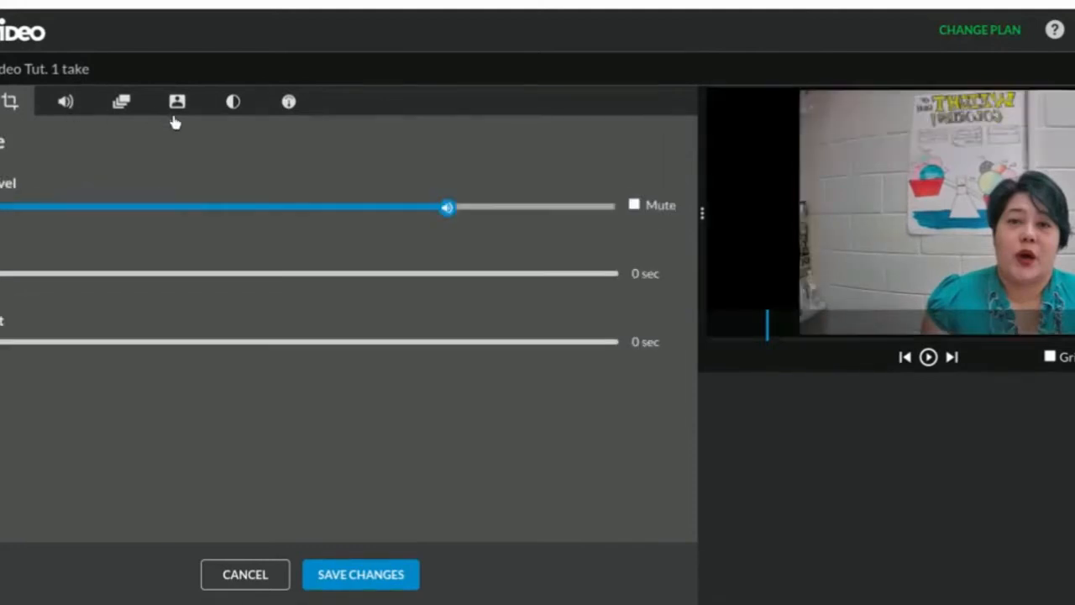
left_click(110, 110)
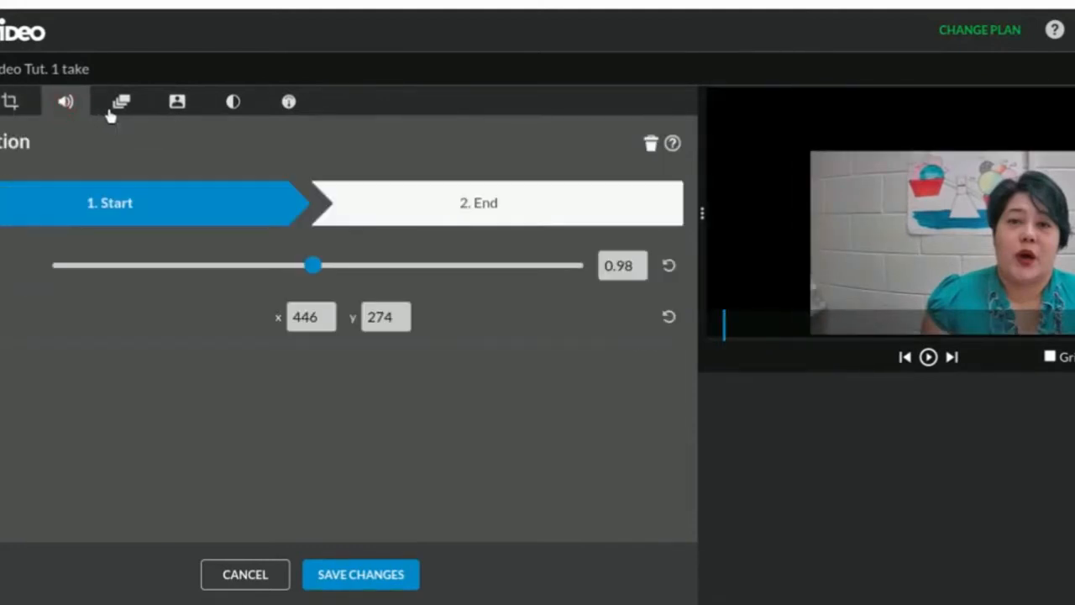
left_click(178, 104)
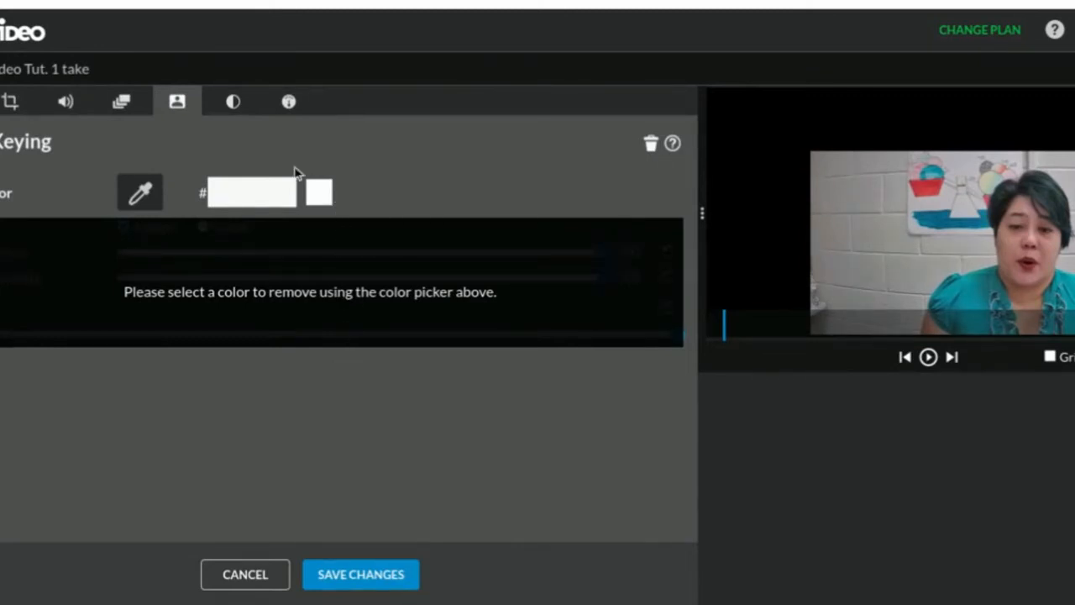
left_click(234, 104)
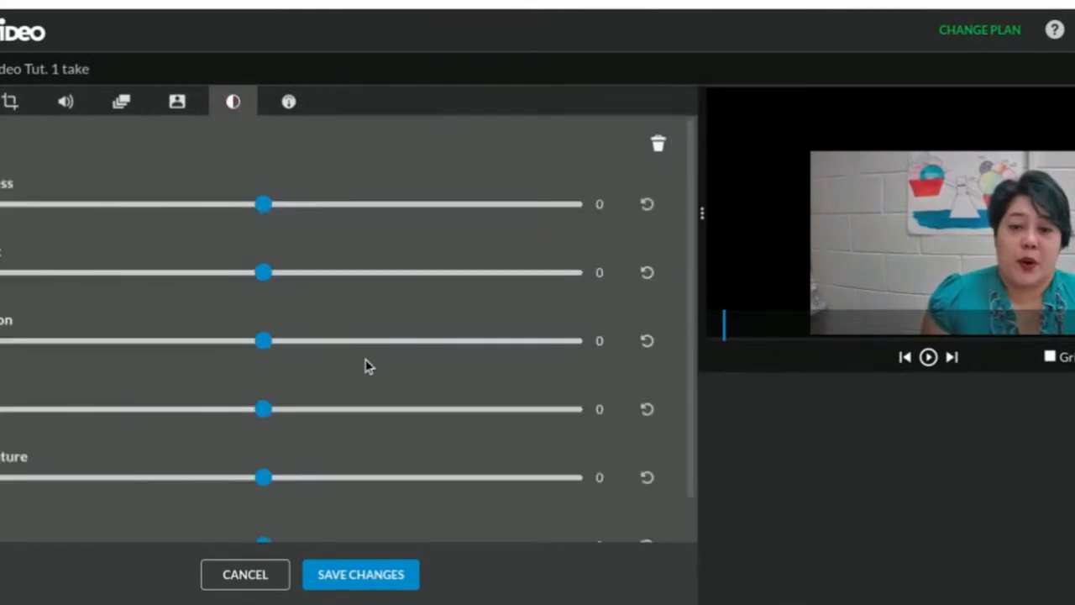
scroll(369, 304, "up", 1)
left_click(293, 106)
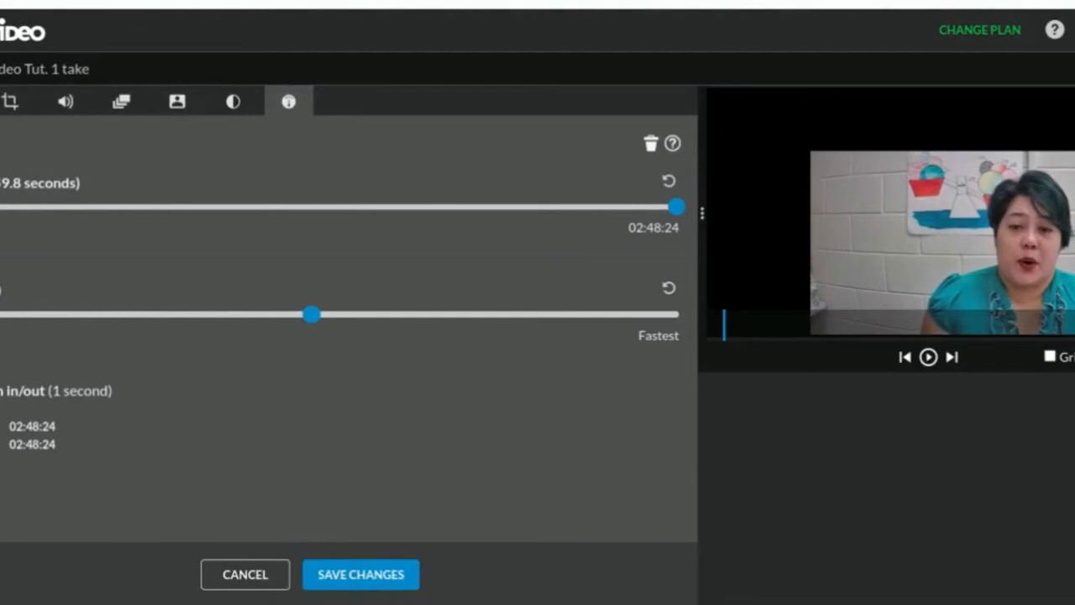
left_click(239, 575)
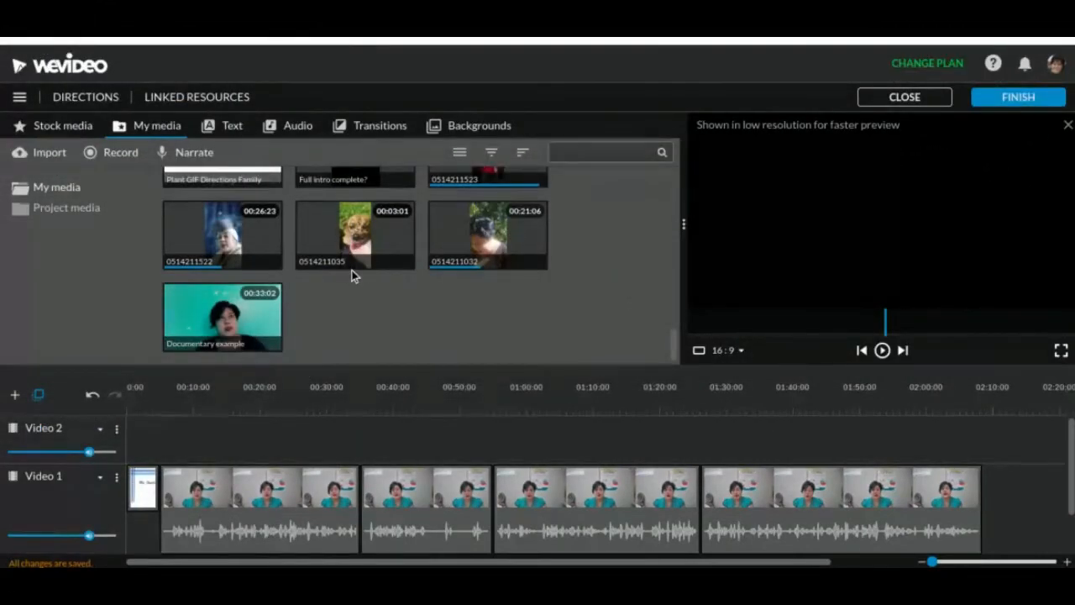
Browse the My media library, and select the second clip on Video 1 with the playhead at 00:19:10
scroll(353, 276, "up", 2)
scroll(353, 274, "down", 2)
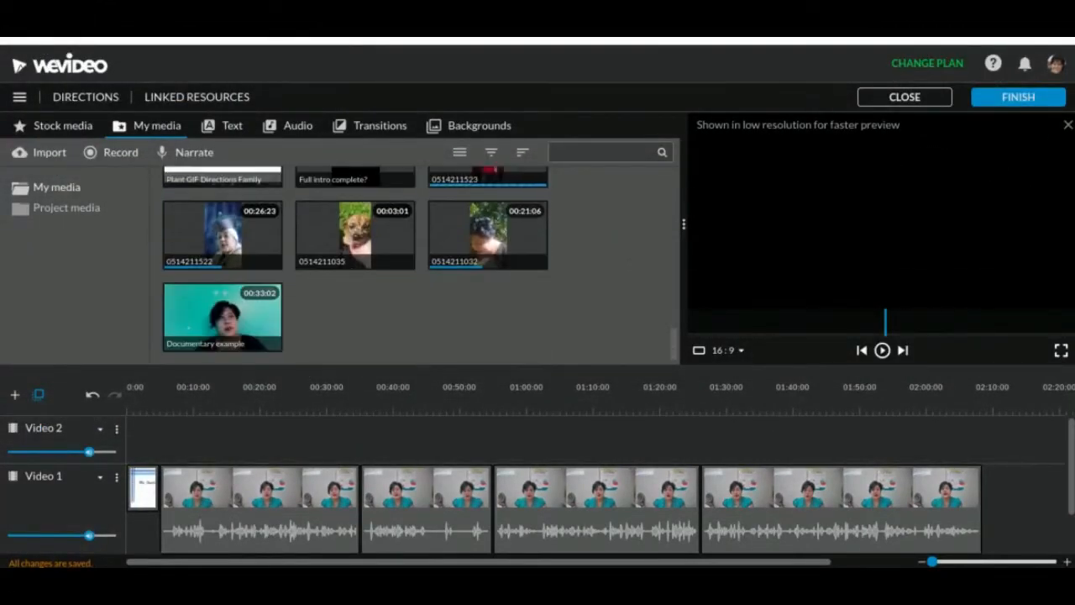
left_click(256, 495)
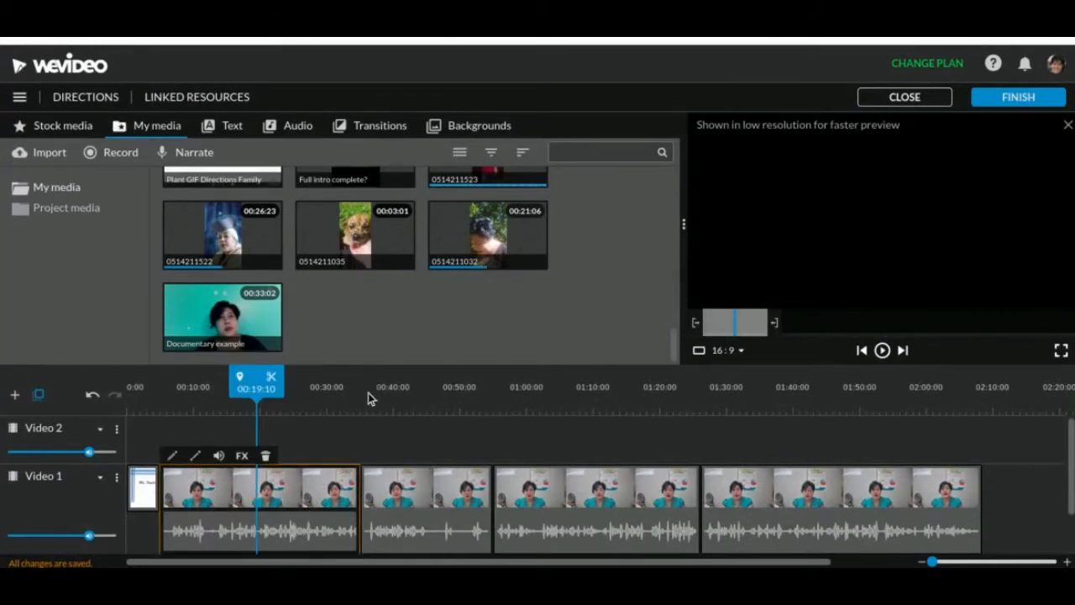
scroll(366, 259, "up", 3)
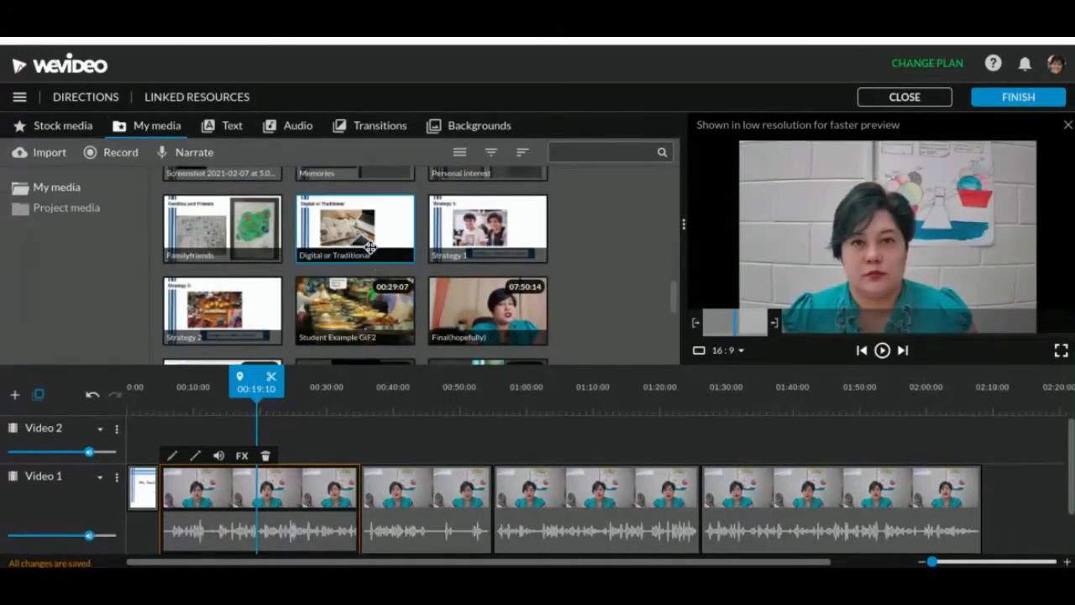
scroll(445, 233, "down", 4)
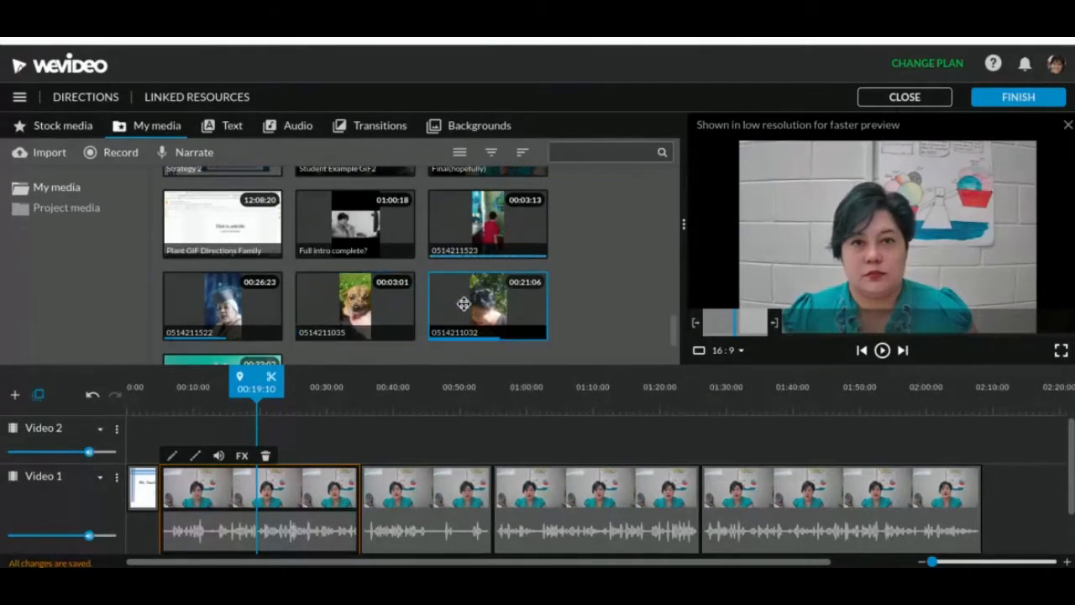
left_click_drag(354, 308, 284, 452)
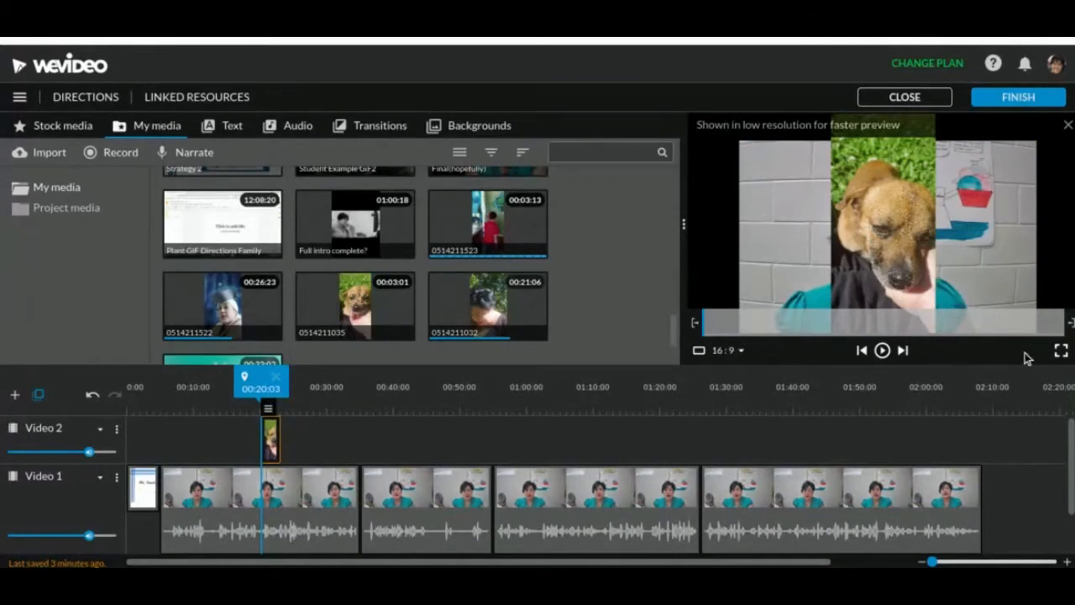
Scale the dog clip to 0.6, place it beside the speaker at x 324, y 164, preview it and save the changes
double_click(270, 437)
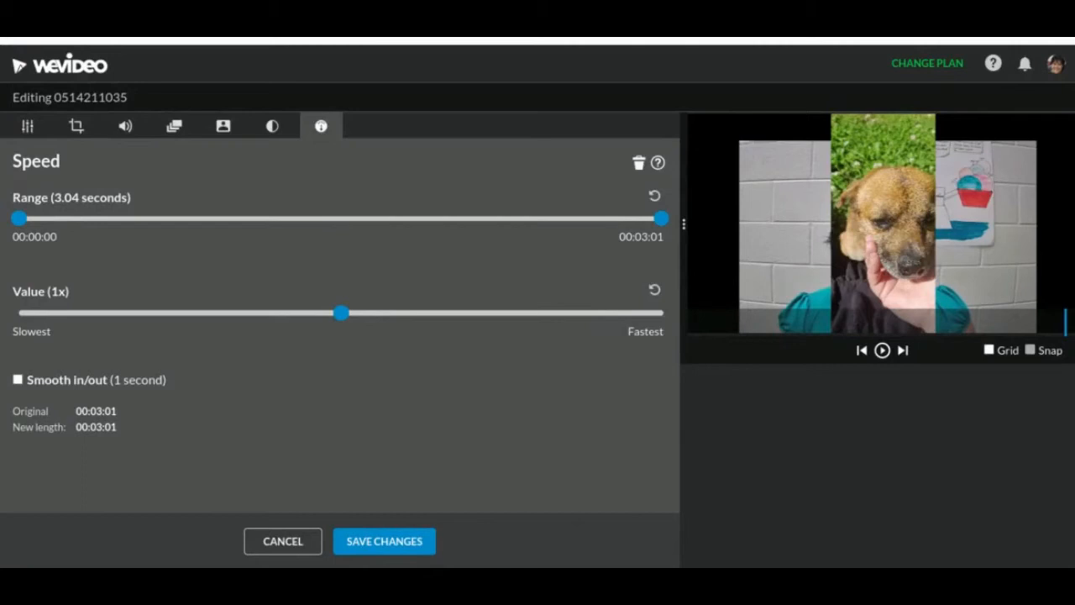
left_click(37, 132)
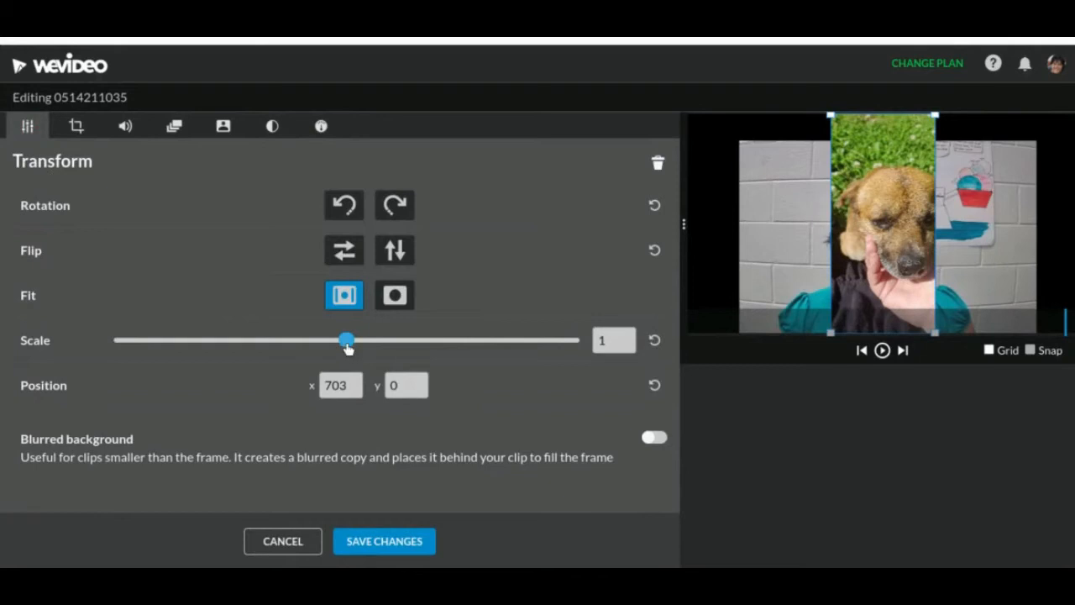
left_click_drag(353, 347, 267, 340)
left_click_drag(888, 252, 788, 240)
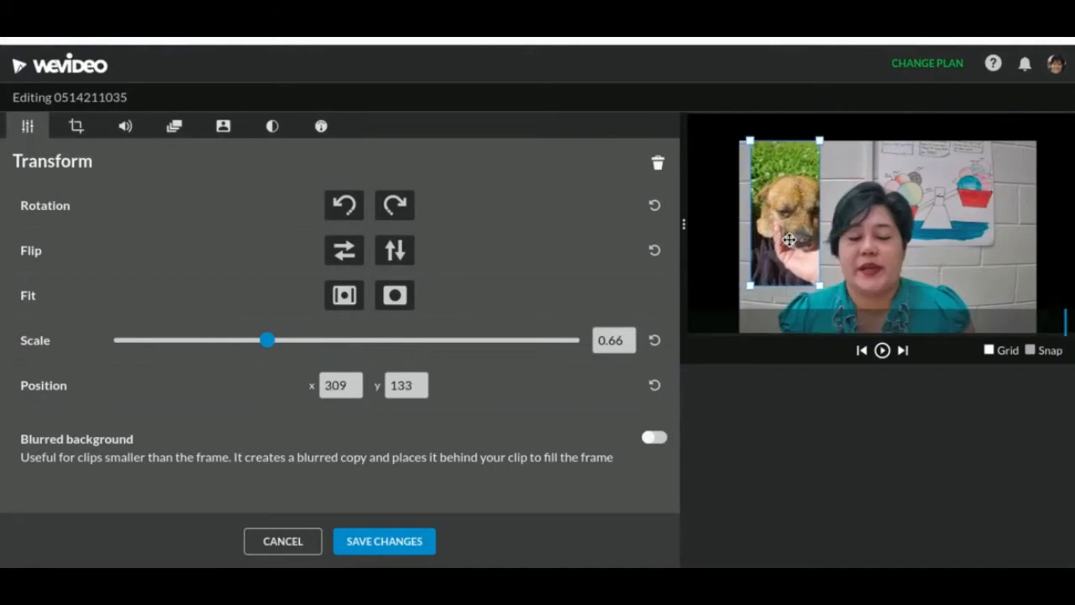
mouse_move(818, 285)
left_mouse_down()
mouse_move(834, 259)
mouse_move(838, 291)
left_mouse_up()
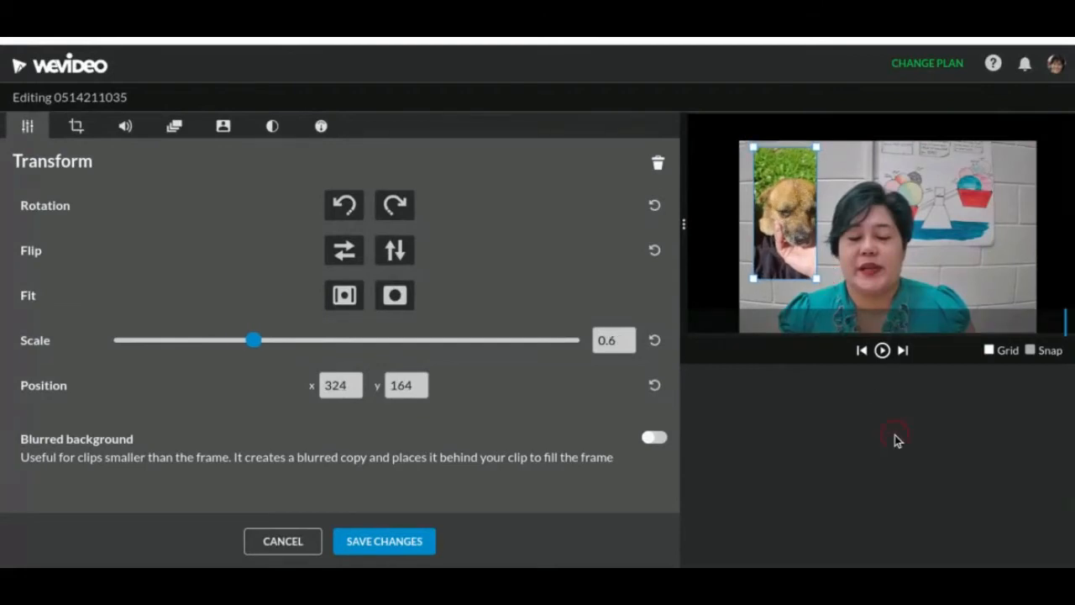
key("space")
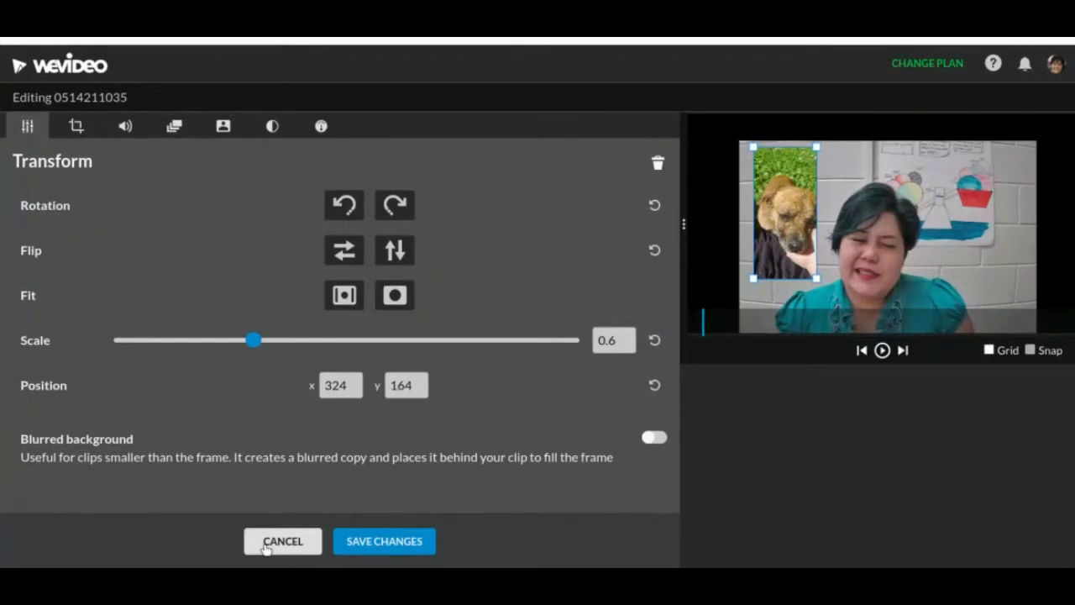
left_click(282, 541)
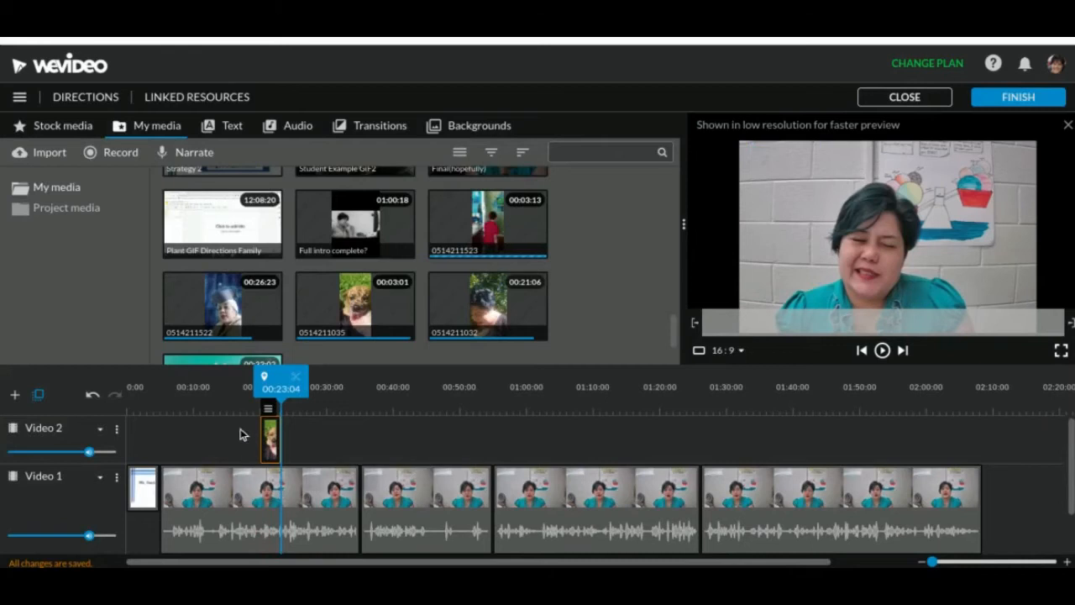
Play the timeline from about 00:16 until just past the dog clip to check the picture-in-picture overlay
mouse_move(273, 395)
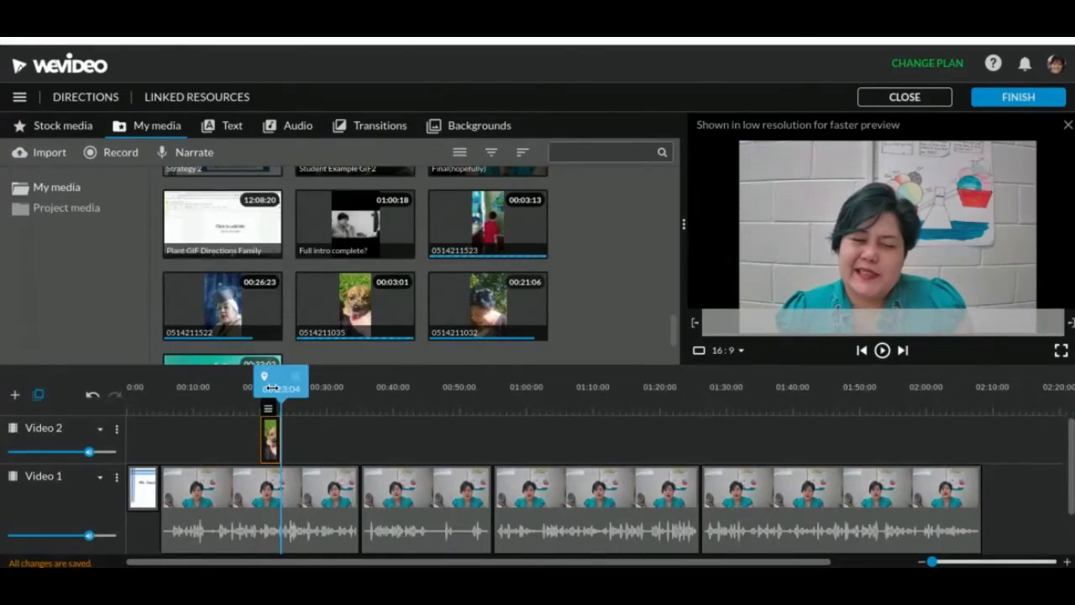
left_click_drag(271, 387, 229, 391)
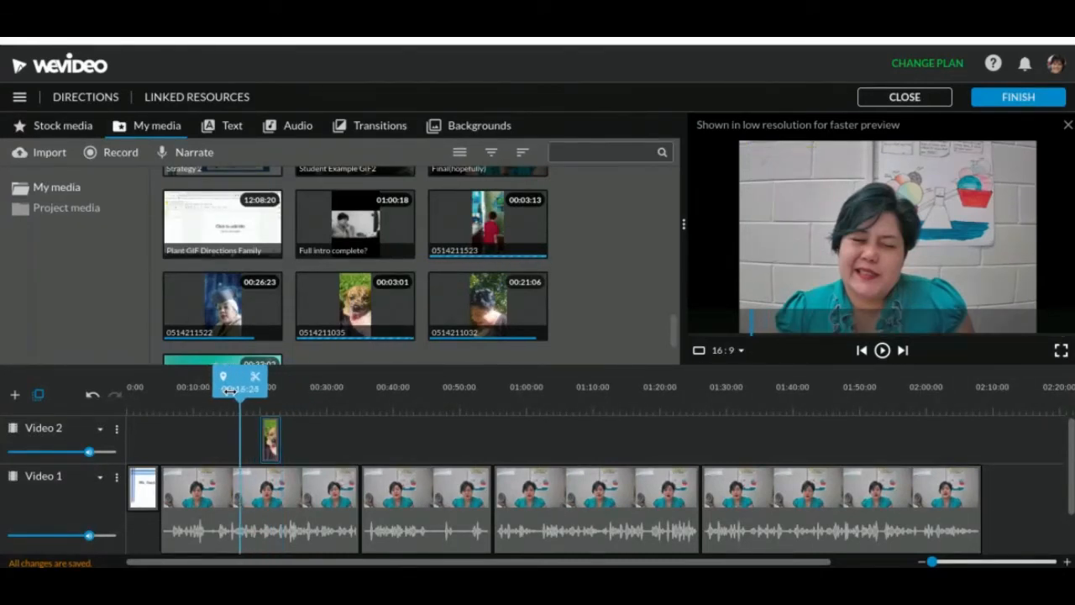
key("space")
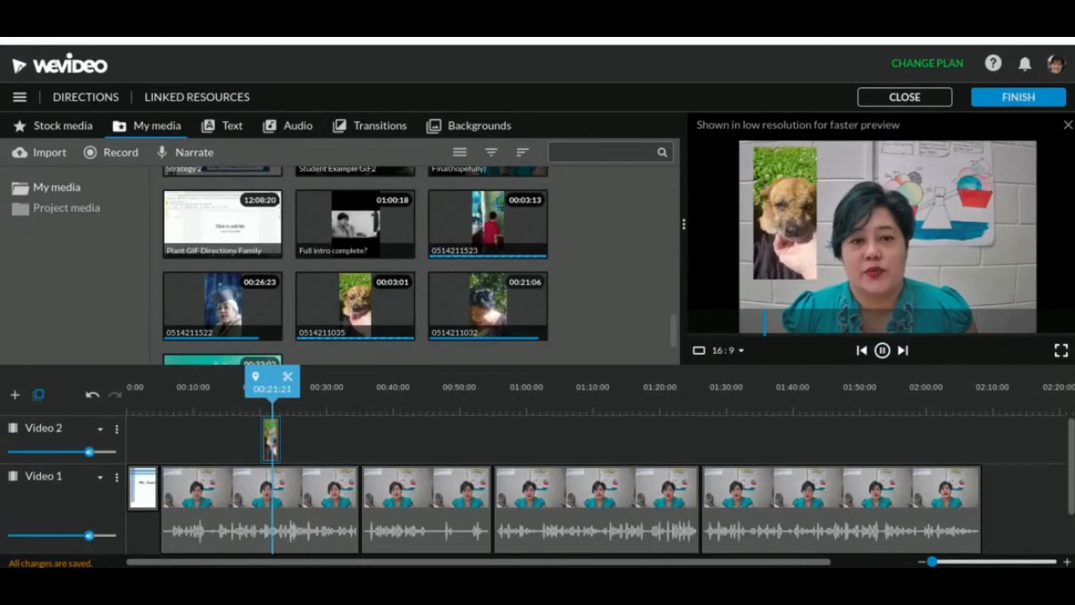
key("space")
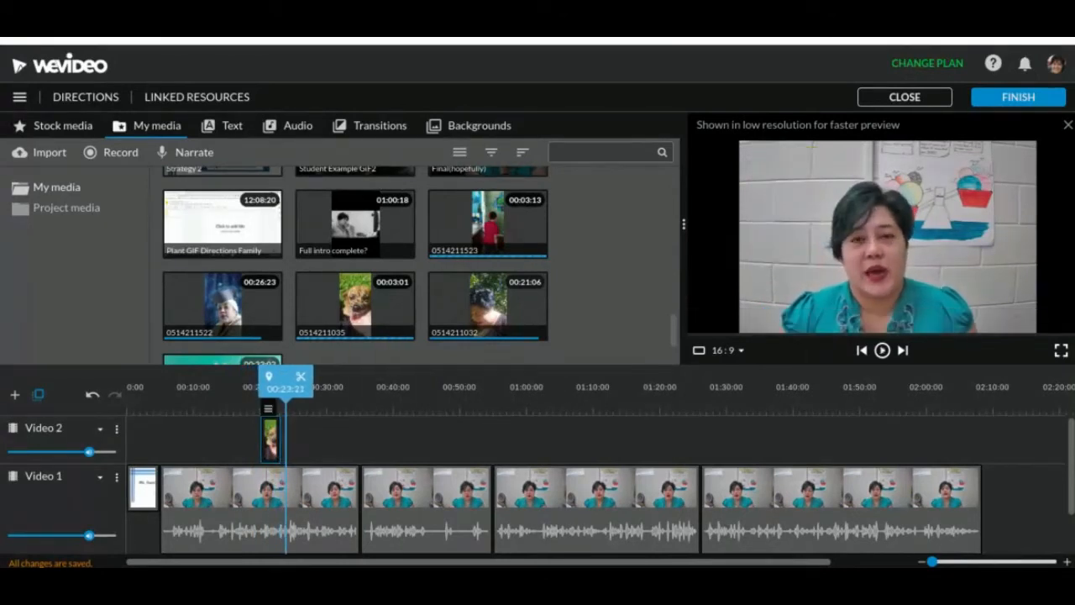
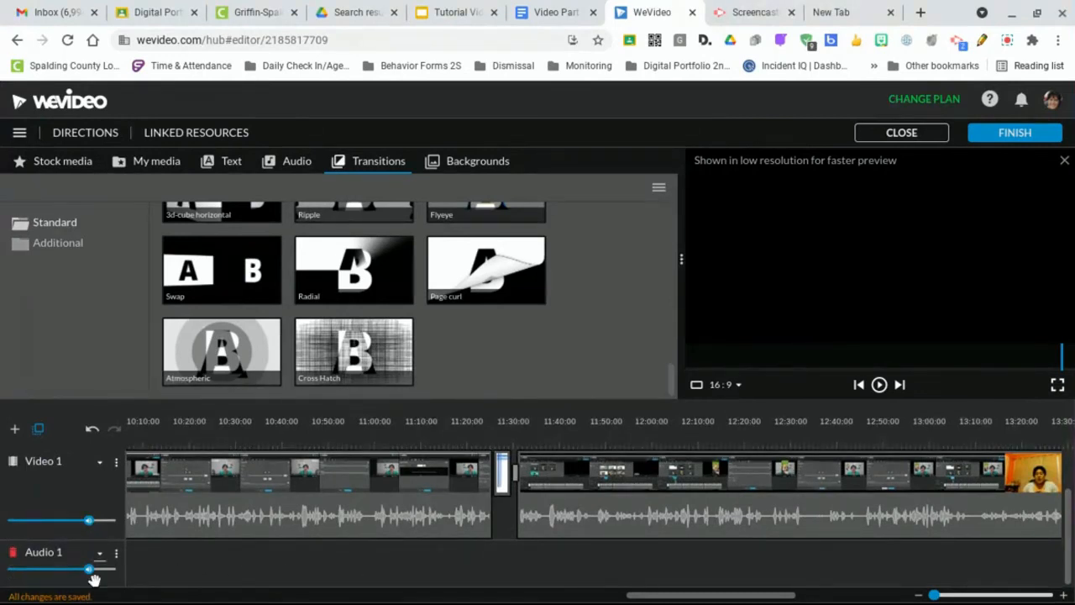
Return to the start of the timeline, browse the Sound Effects folders in the audio library, and preview the Horse Herd animal sound
scroll(511, 576, "left", 15)
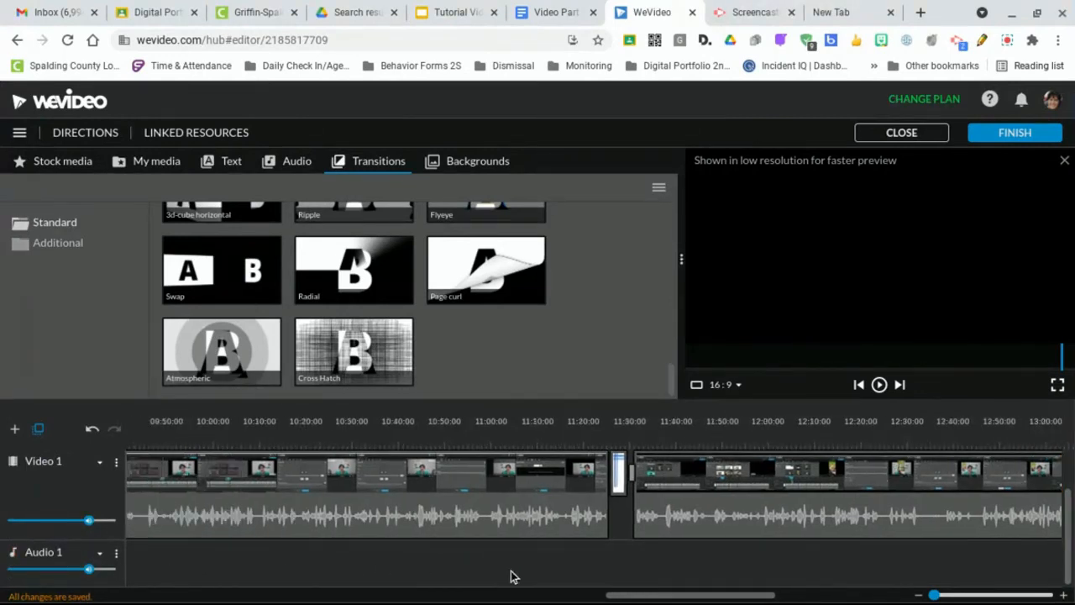
scroll(510, 576, "left", 5)
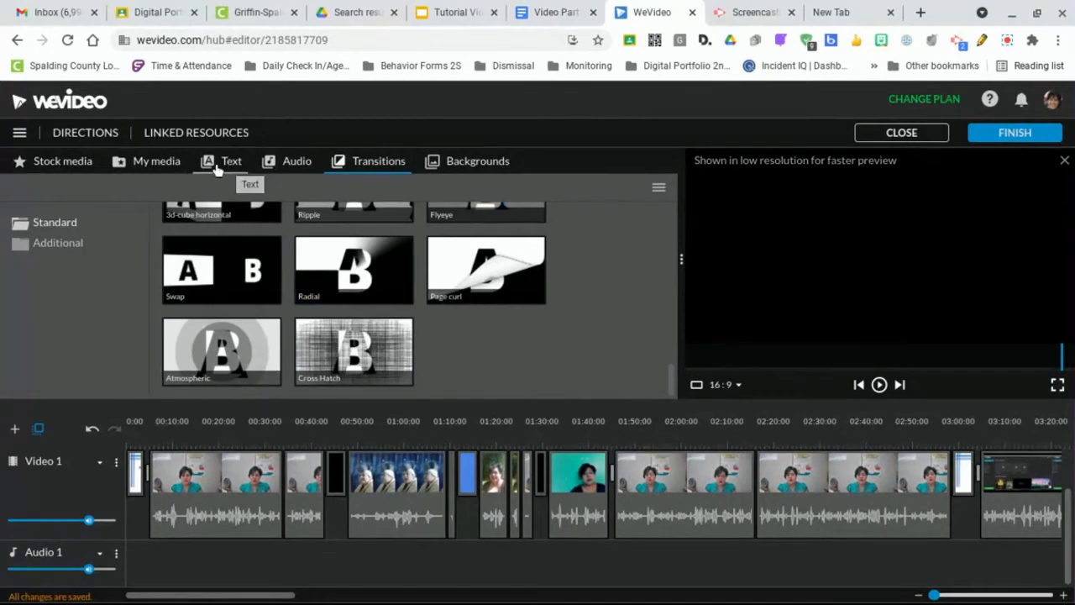
left_click(288, 167)
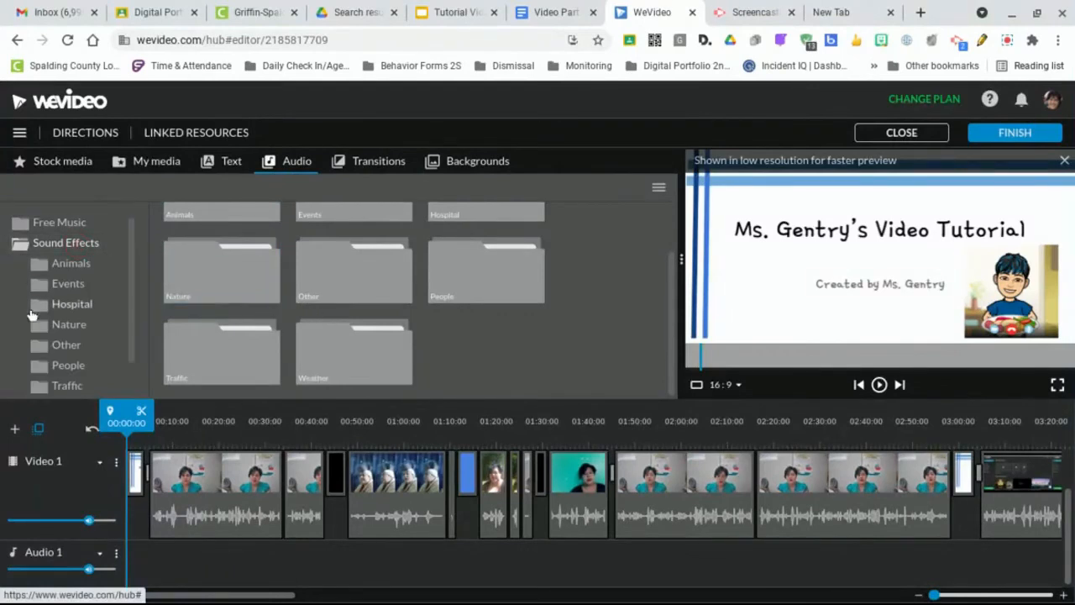
left_click(51, 290)
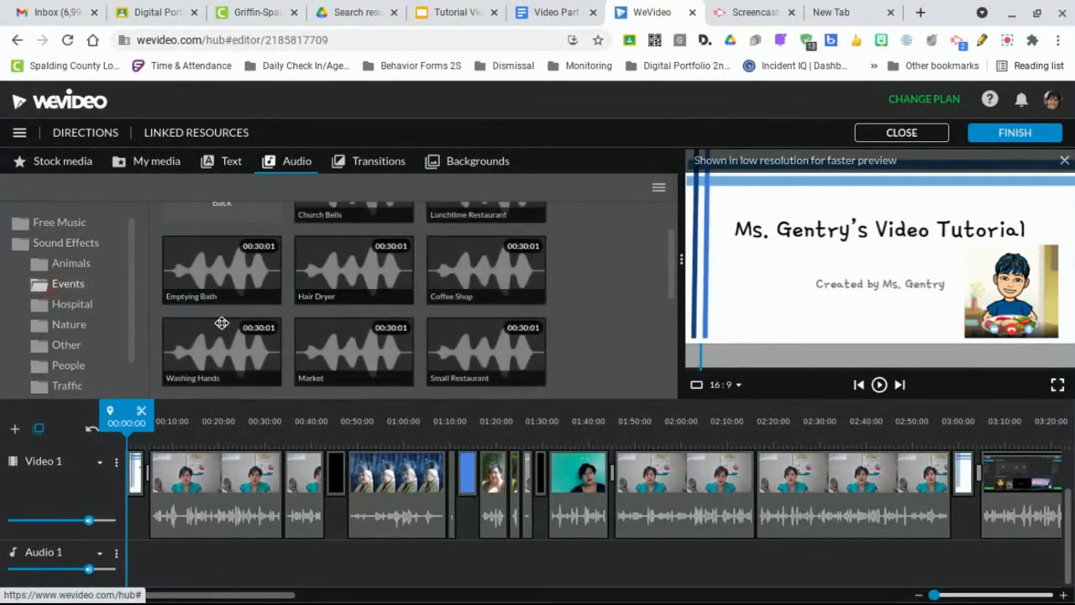
left_click(241, 286)
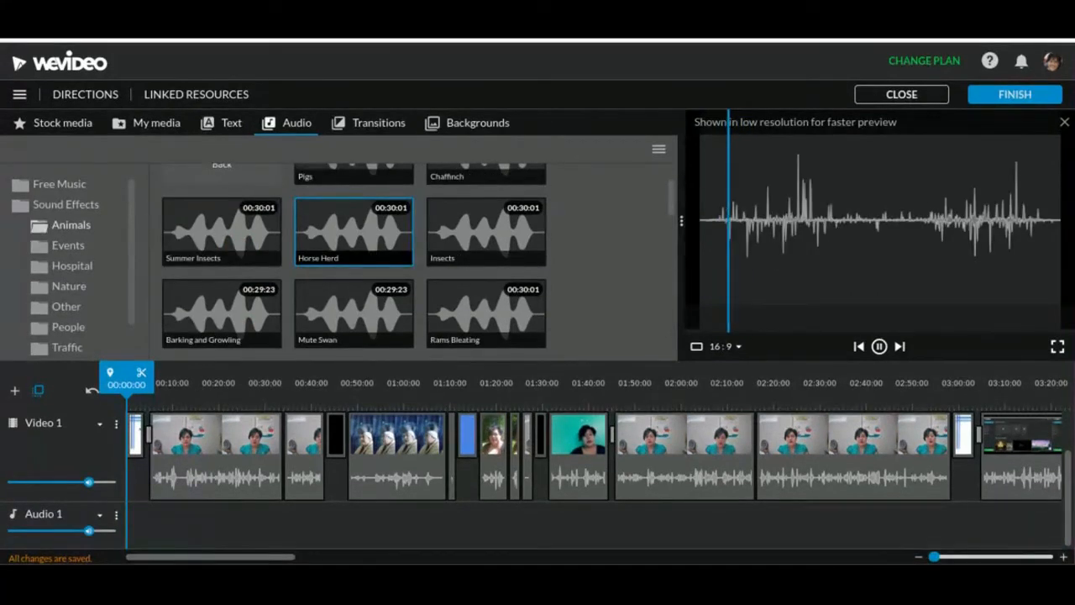
left_click(879, 347)
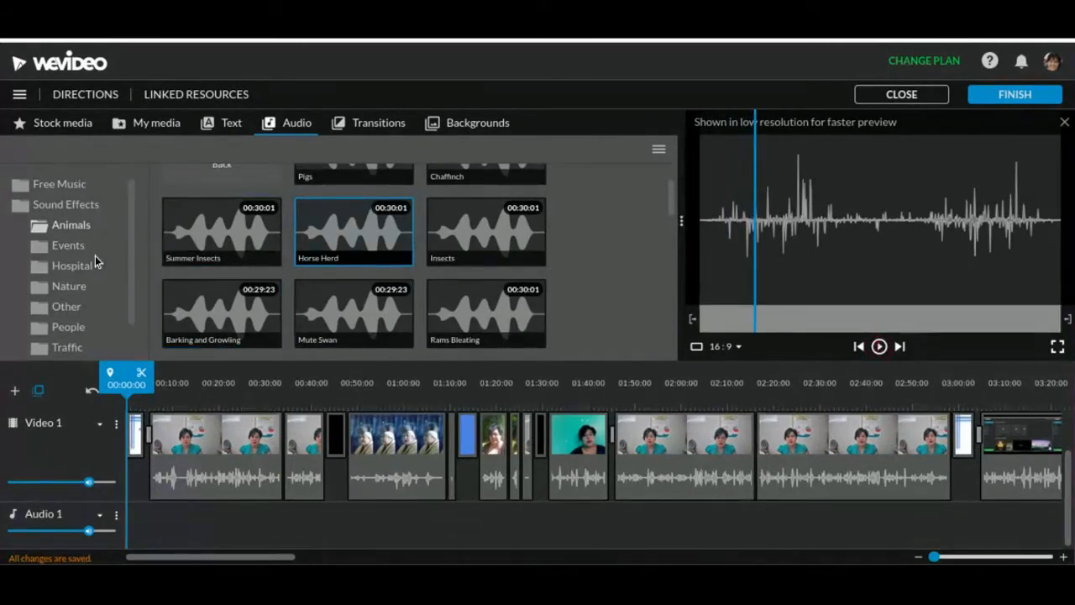
left_click(23, 208)
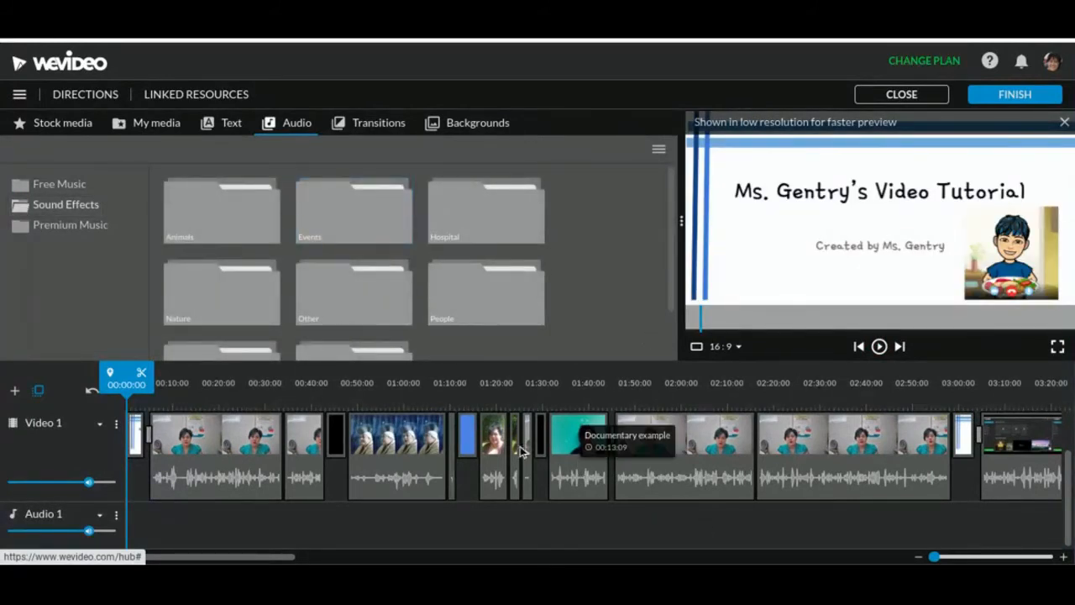
Browse the Free Music folder and preview the Pop, Inspiration, Moment Of Inspiration and Clear Inspiration tracks
left_click(66, 187)
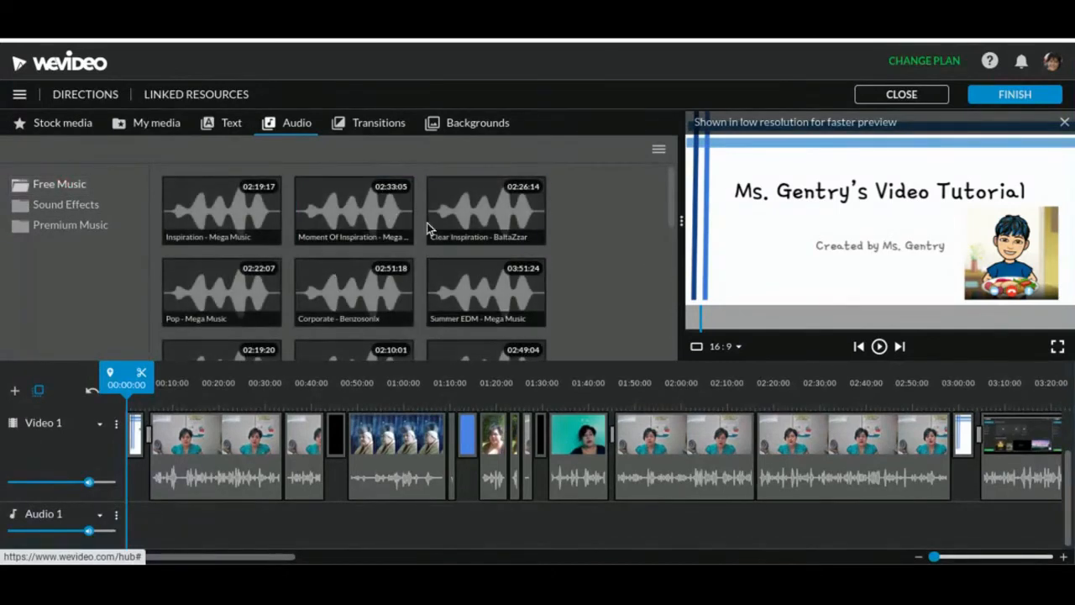
scroll(428, 225, "down", 10)
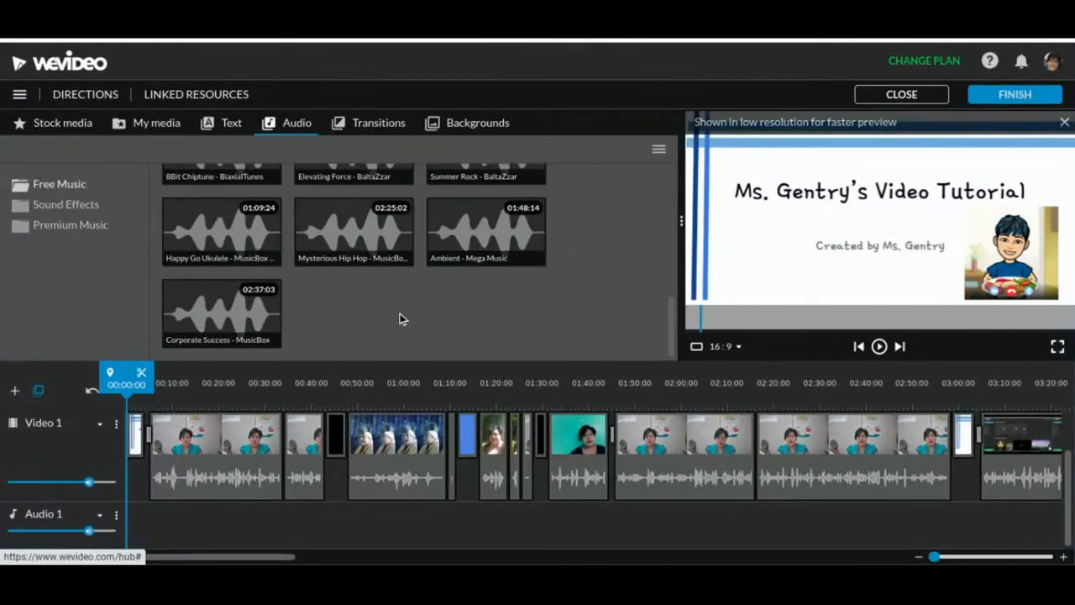
scroll(354, 331, "up", 8)
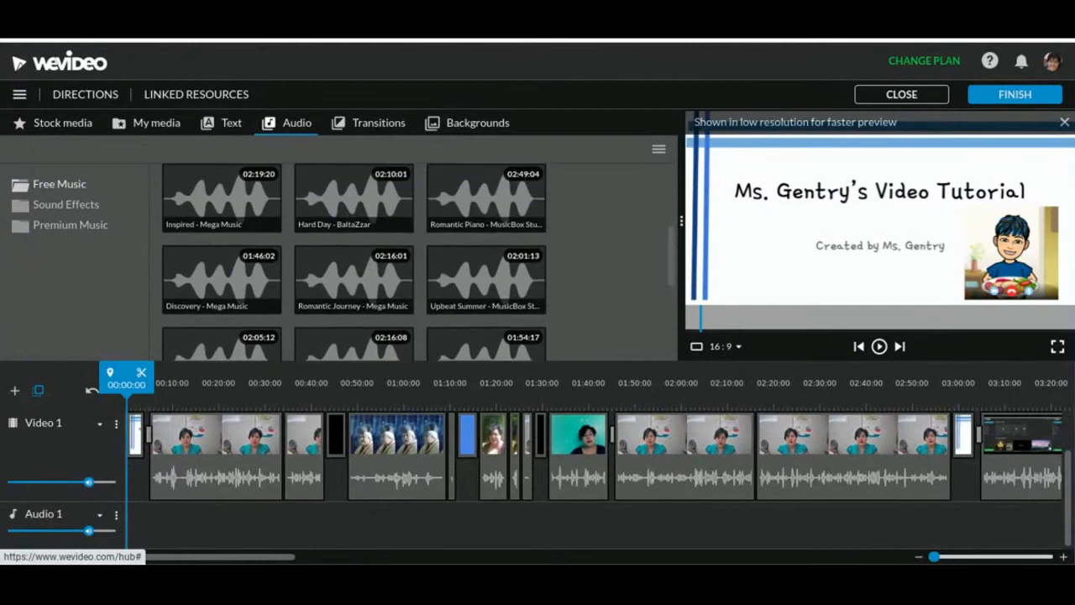
scroll(354, 294, "up", 3)
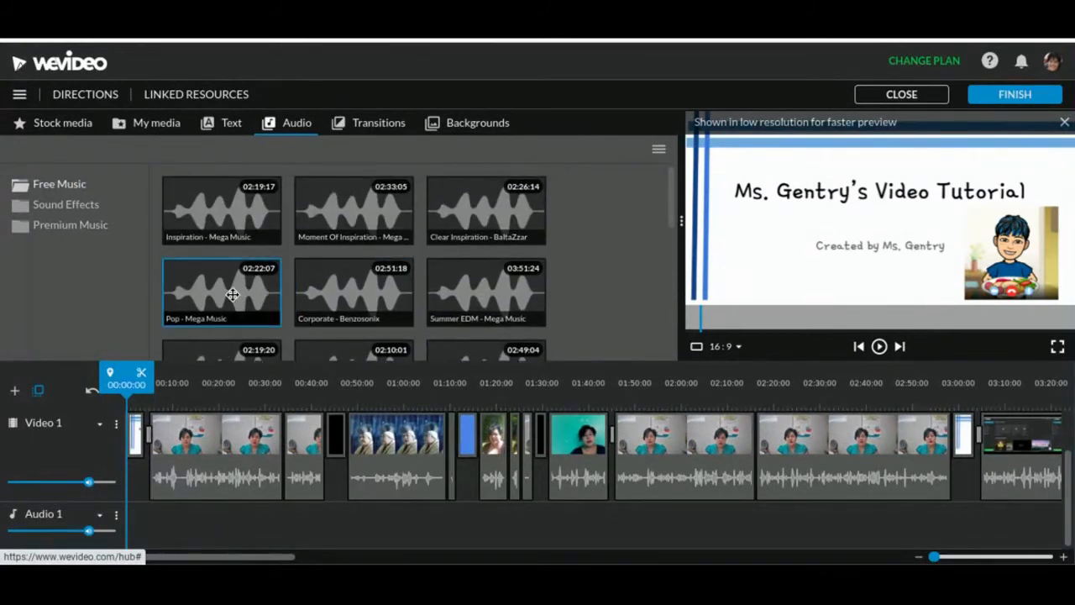
left_click(232, 293)
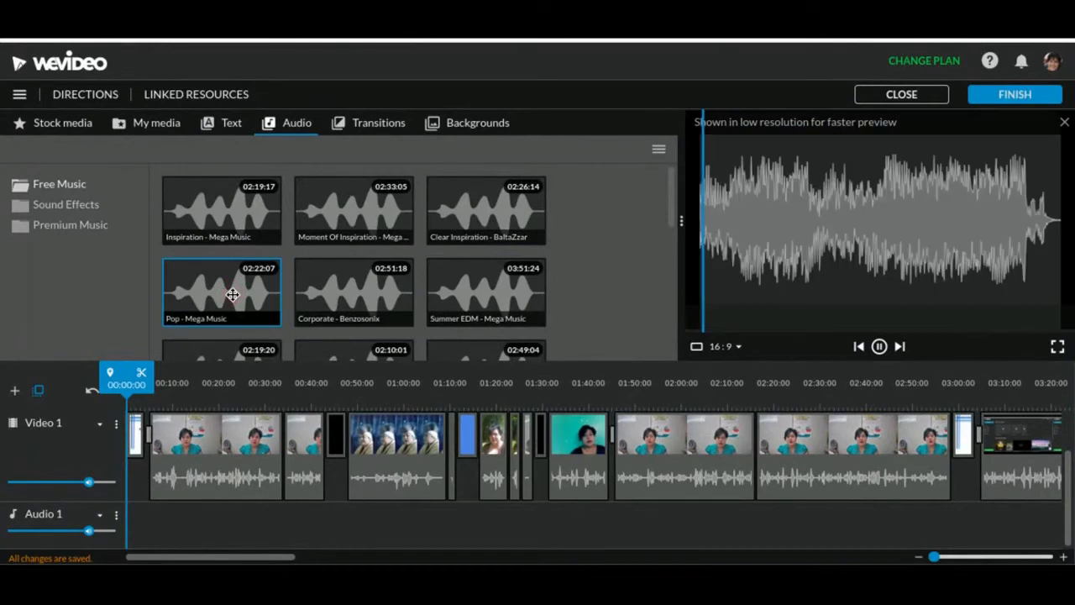
left_click(227, 225)
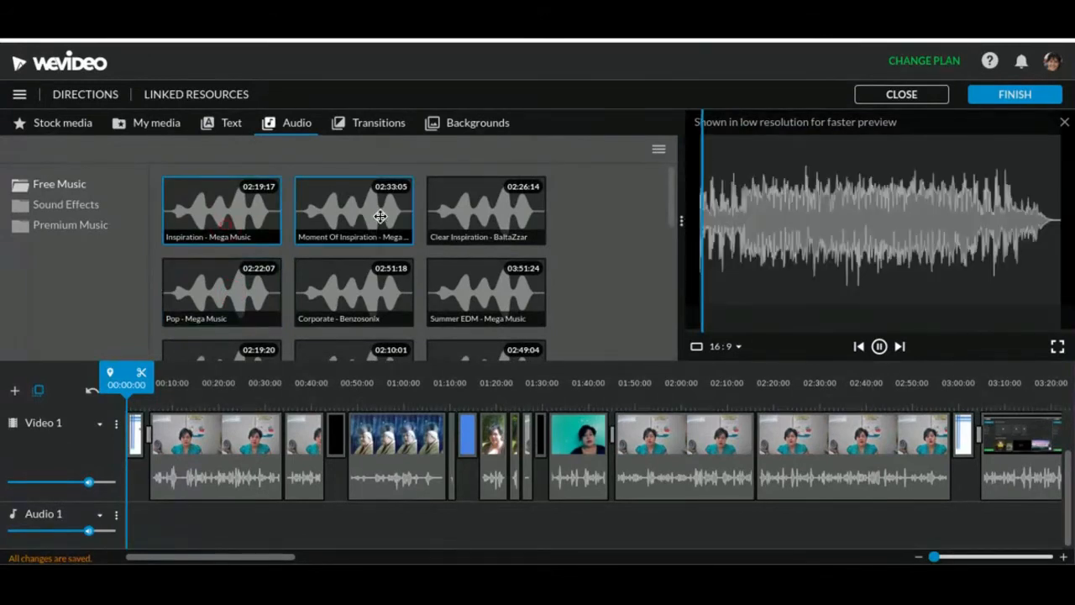
left_click(379, 216)
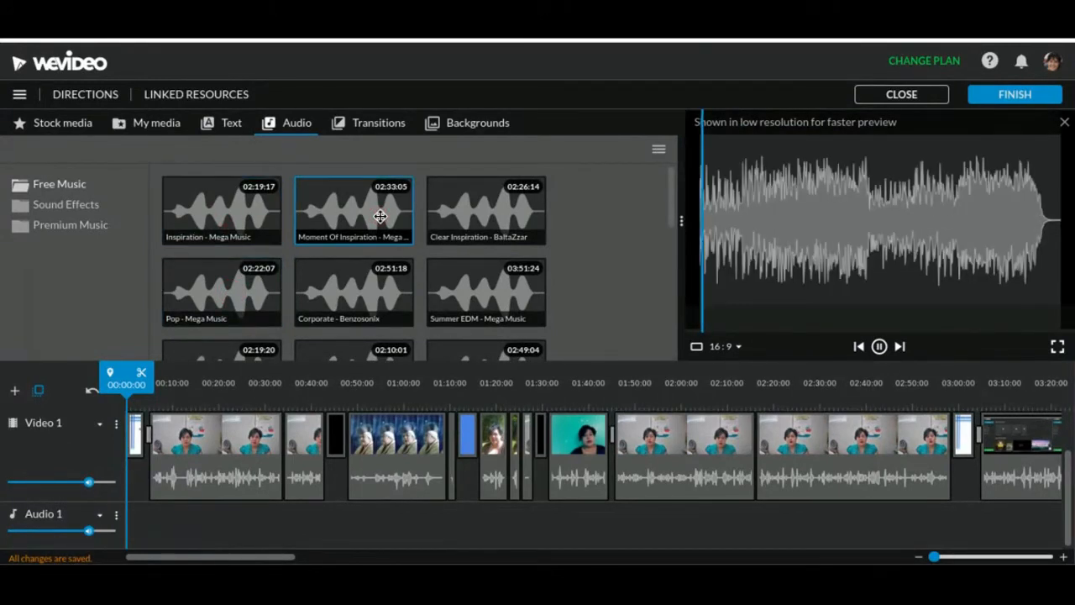
left_click(517, 216)
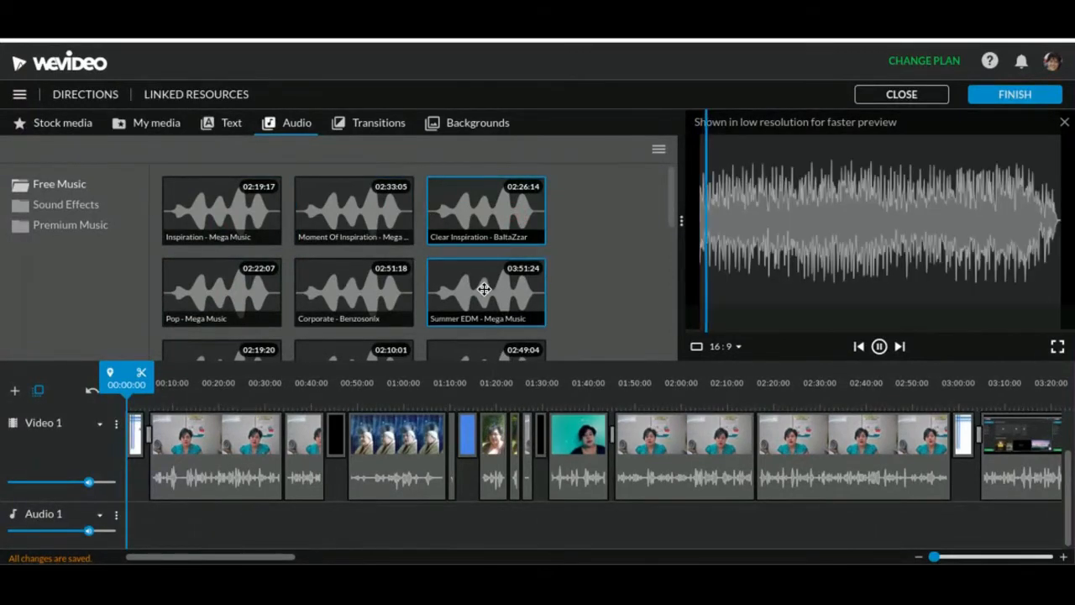
Add the Inspiration - Mega Music track to Audio 1 at the start of the timeline and play the opening to about 00:05
left_click(241, 211)
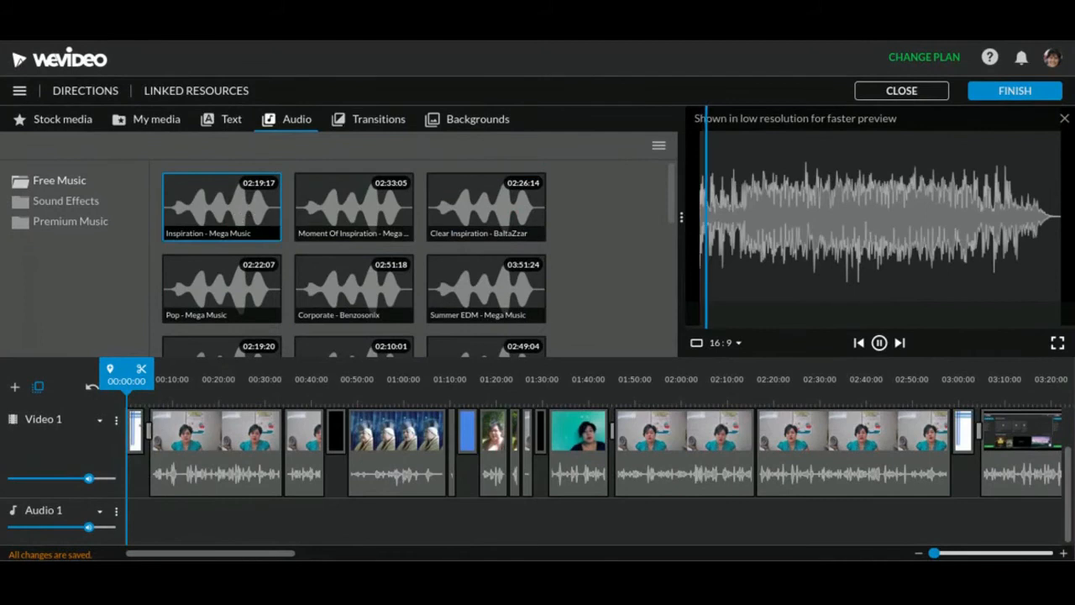
left_click_drag(241, 208, 149, 533)
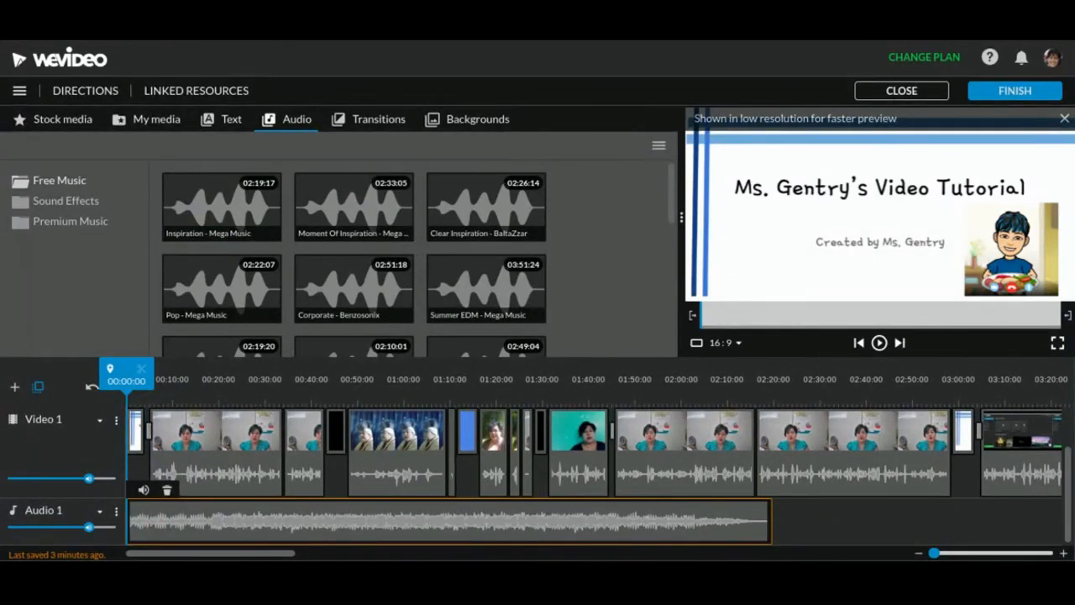
key("space")
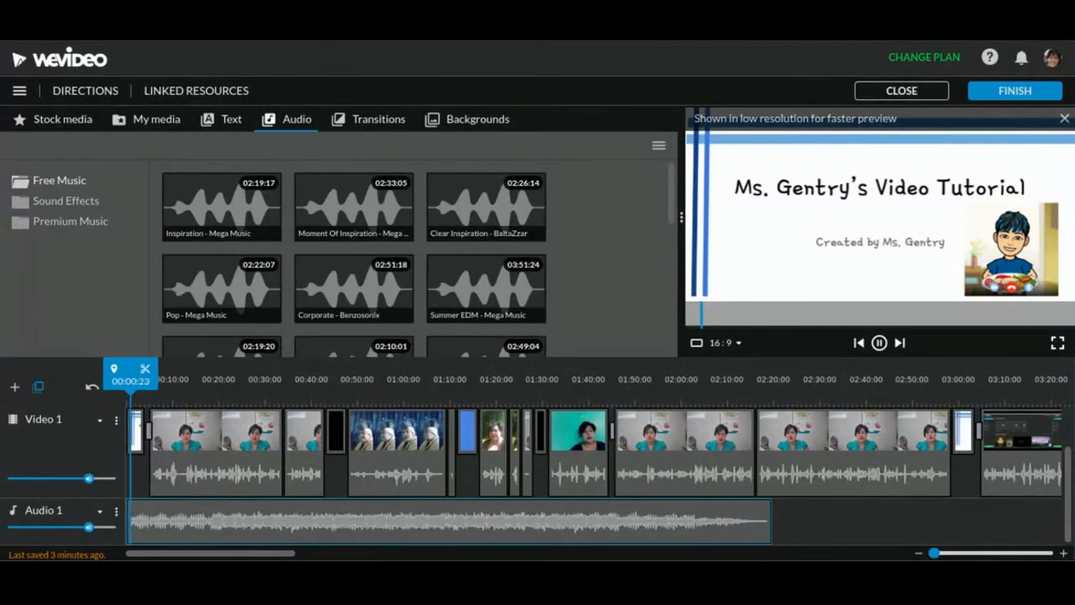
key("space")
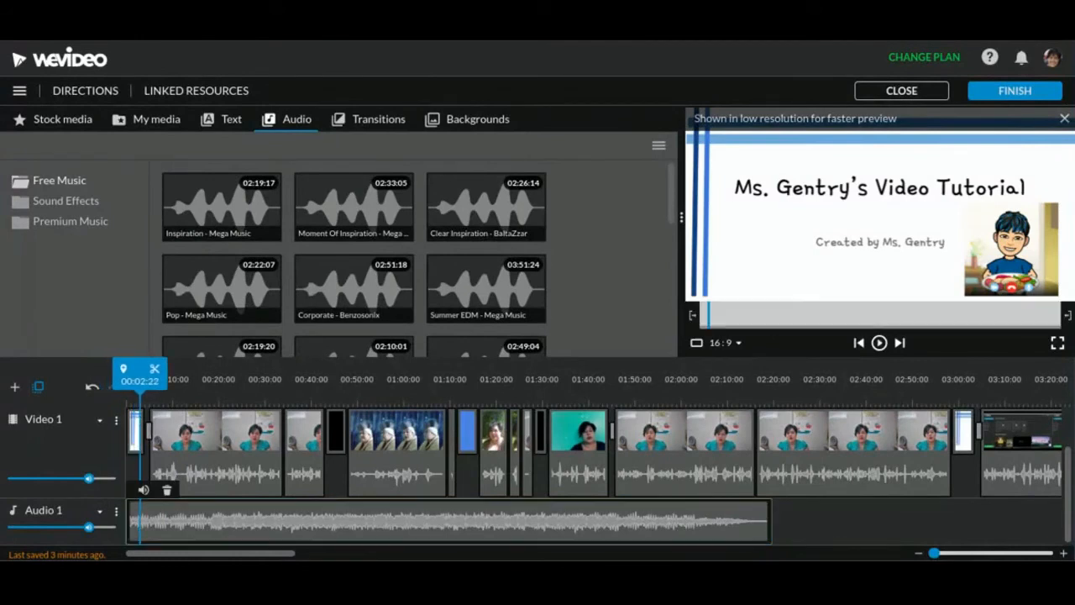
key("space")
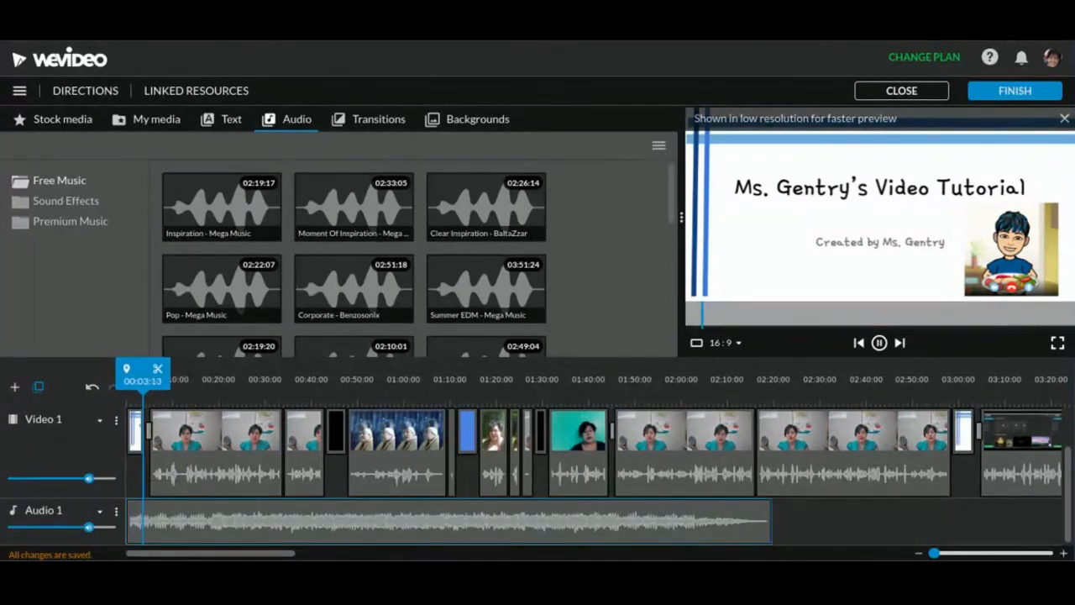
key("space")
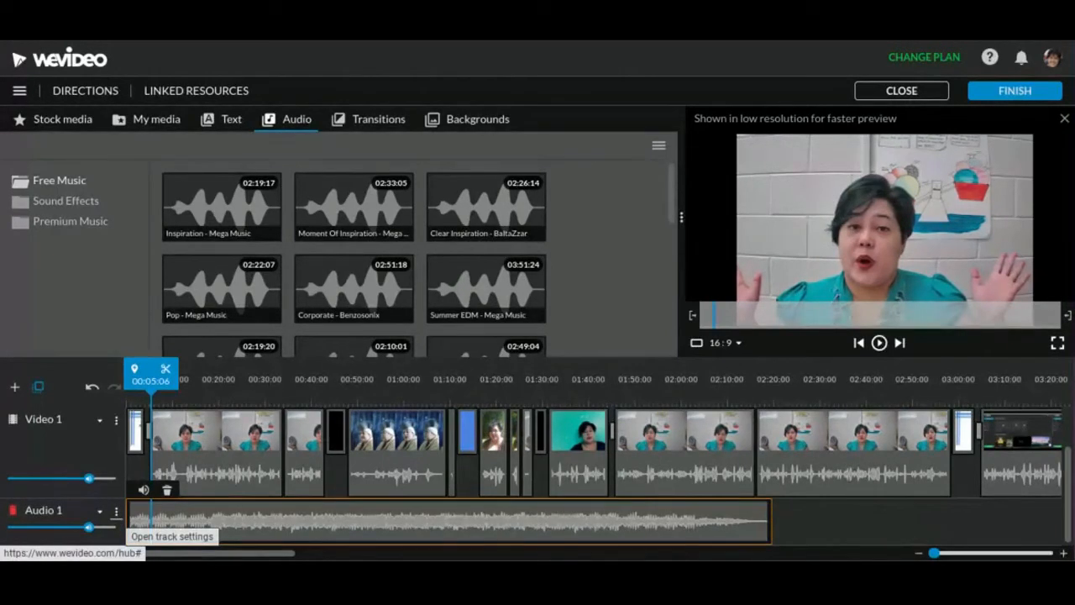
Show the Audio 1 levels and lower the music with level points at about 00:05 and 00:39, playing the opening to check the fade
left_click(116, 511)
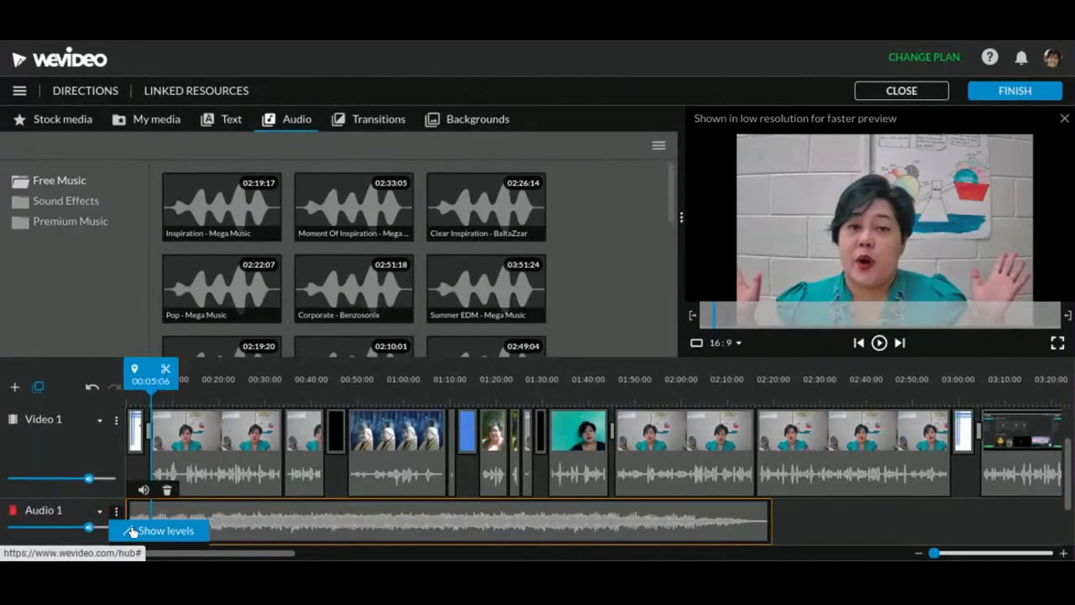
left_click(137, 531)
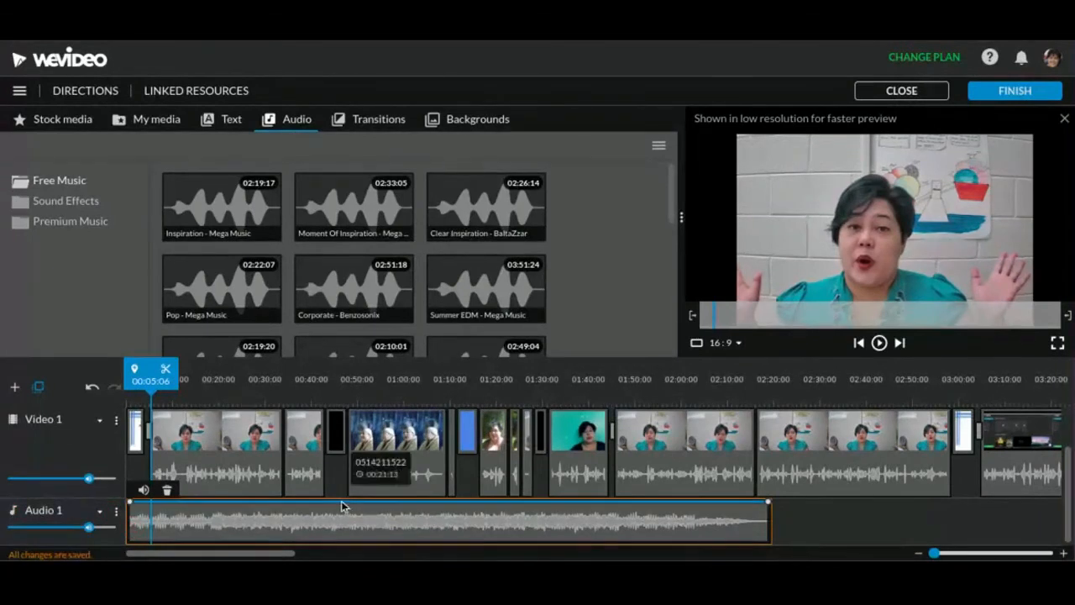
left_click(150, 502)
left_click_drag(150, 503, 152, 535)
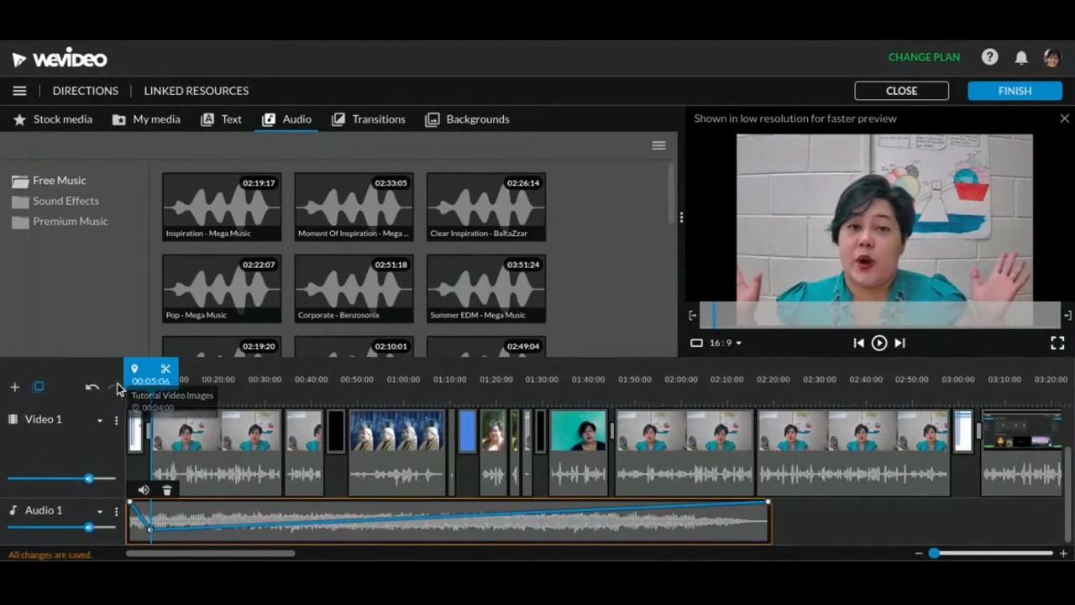
left_click_drag(136, 383, 111, 383)
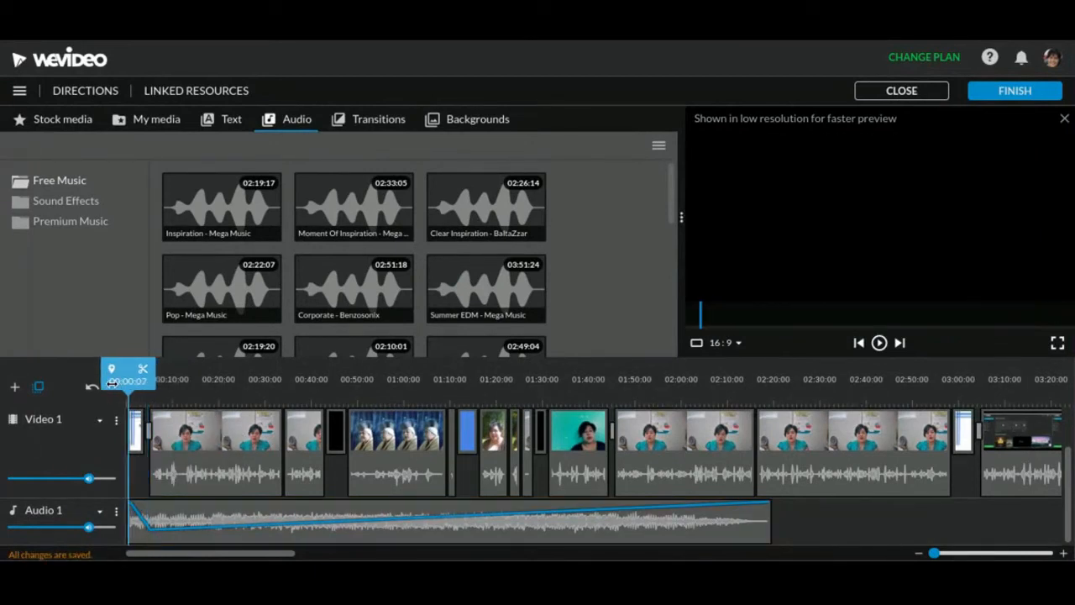
key("space")
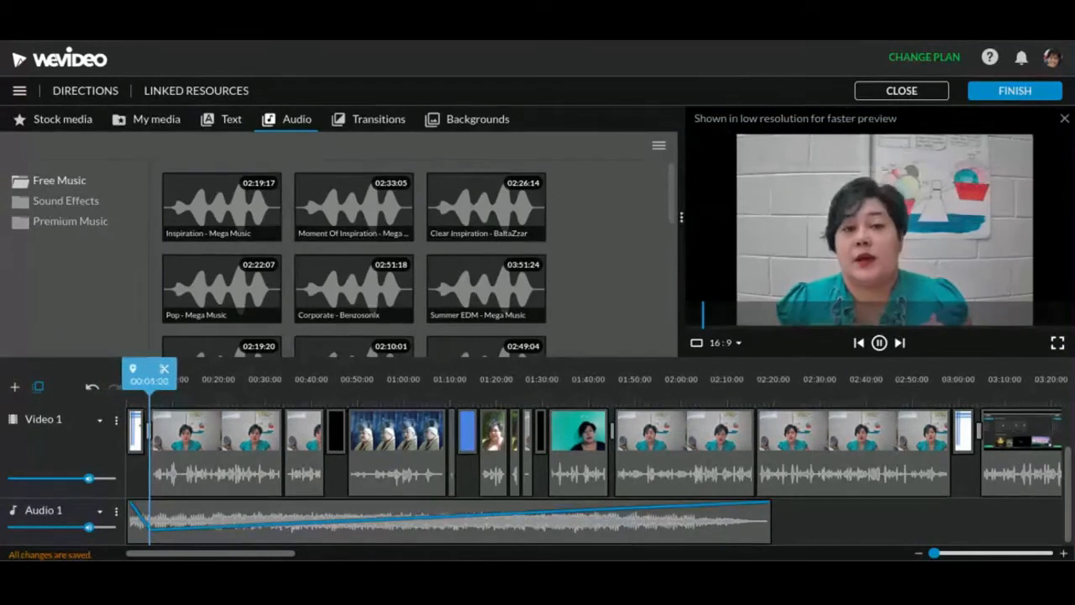
key("space")
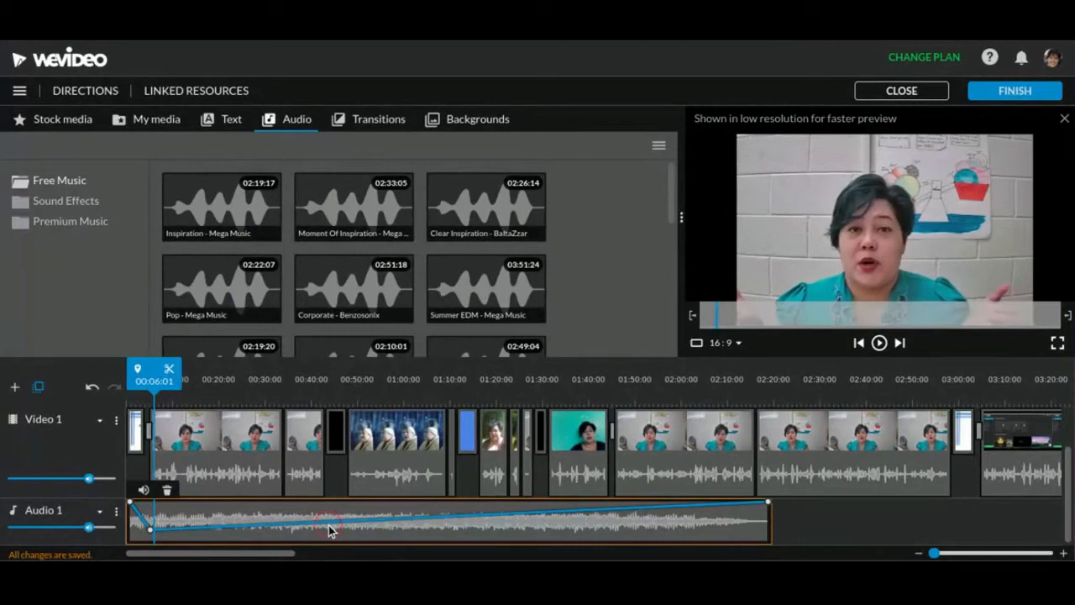
left_click_drag(328, 522, 308, 530)
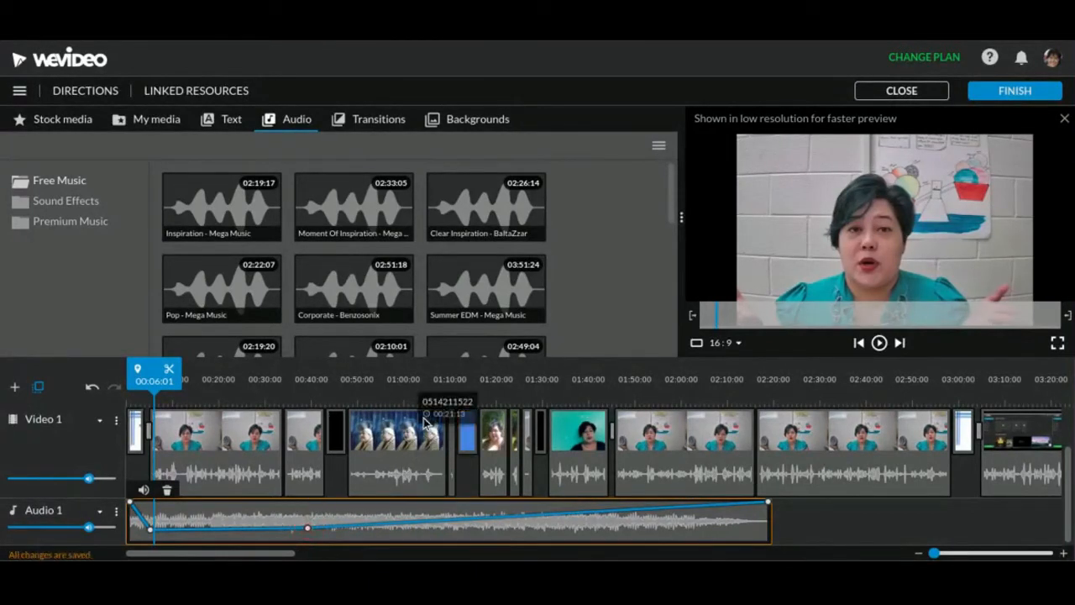
Split the Audio 1 music at 00:42:19, where the third Video 1 clip ends, and delete the remainder
left_click_drag(151, 375, 322, 398)
left_click(321, 522)
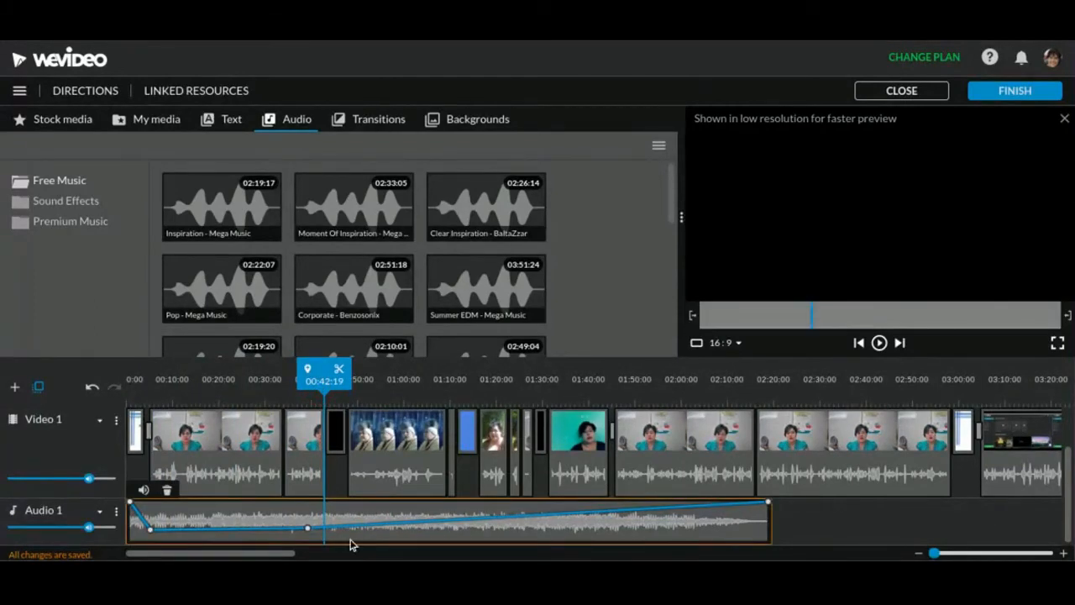
left_click(339, 374)
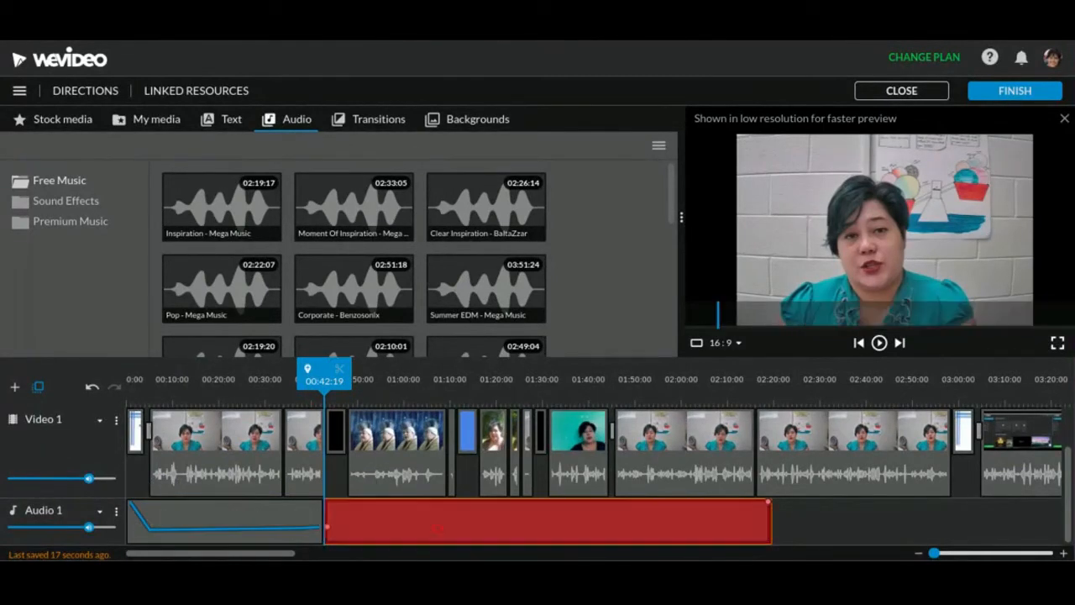
left_click(364, 490)
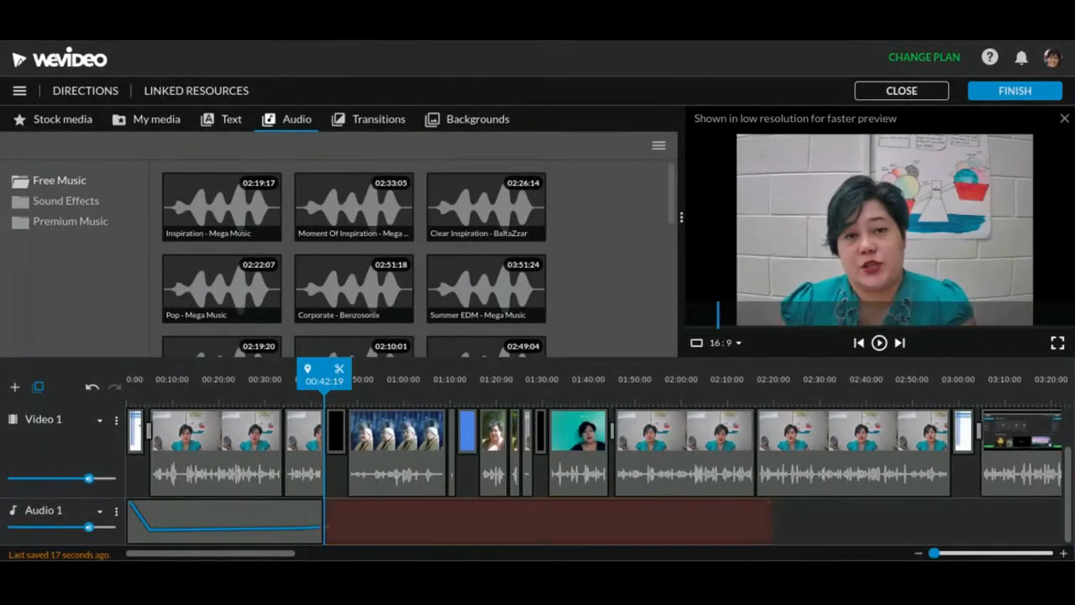
Lower the level point at the end of the trimmed Audio 1 music so it fades out after about 00:39
left_click(308, 527)
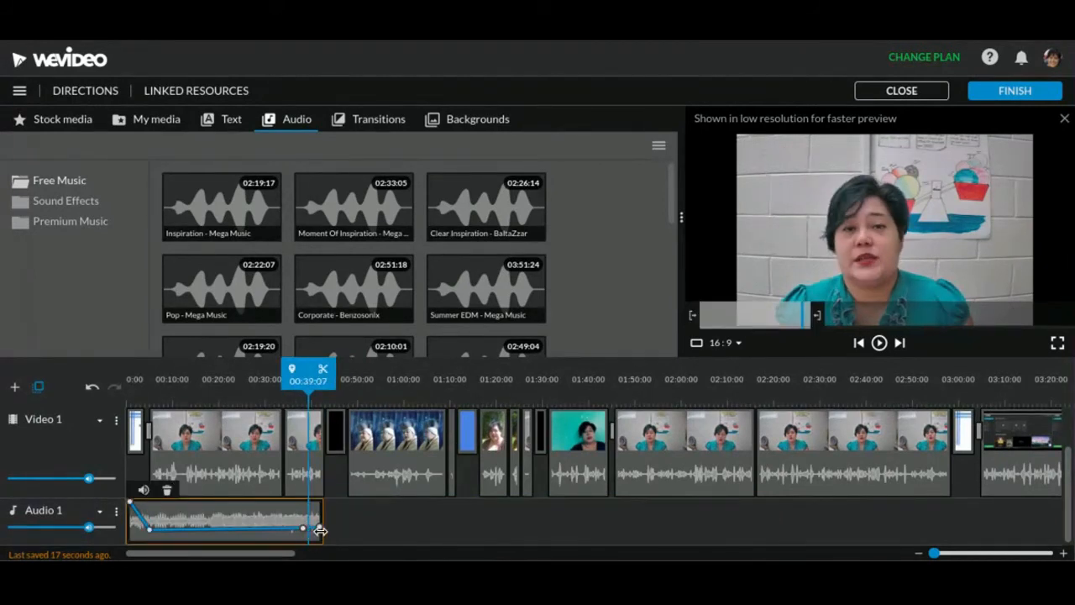
mouse_move(320, 533)
left_click_drag(319, 532, 319, 542)
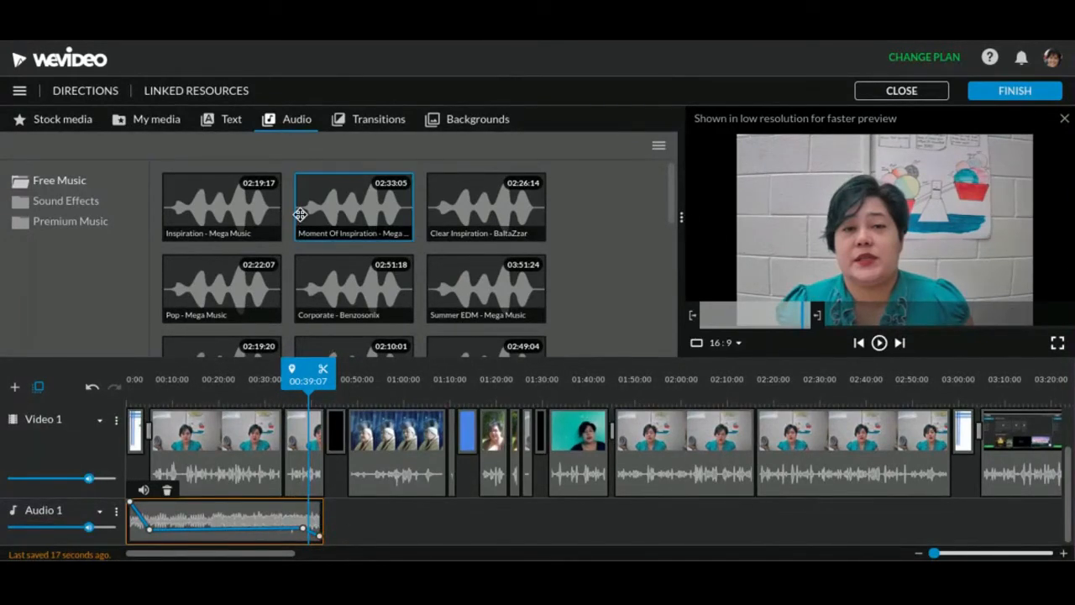
scroll(611, 266, "down", 2)
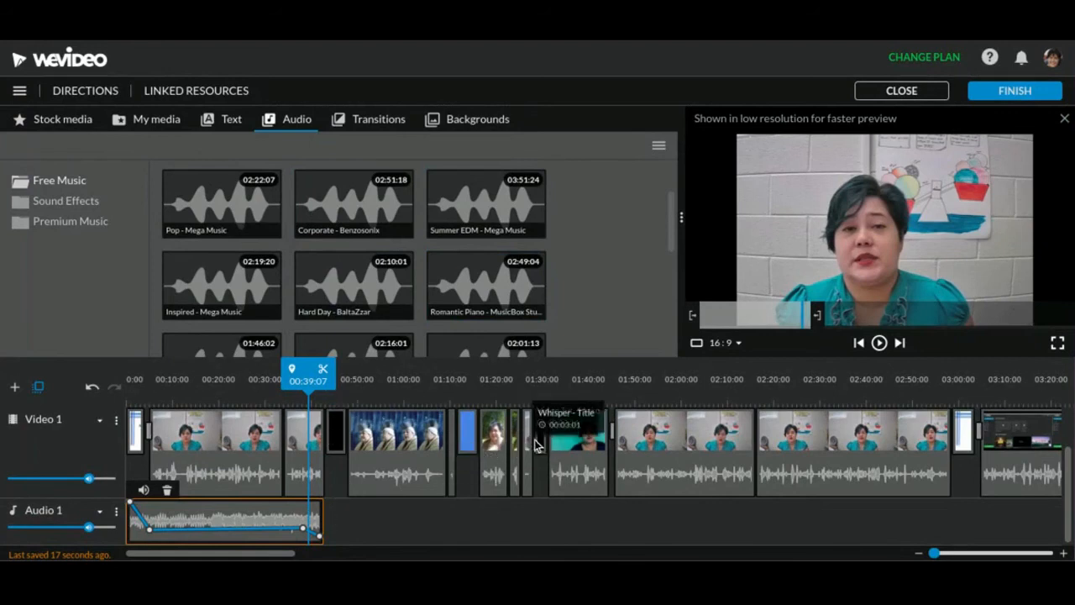
mouse_move(520, 560)
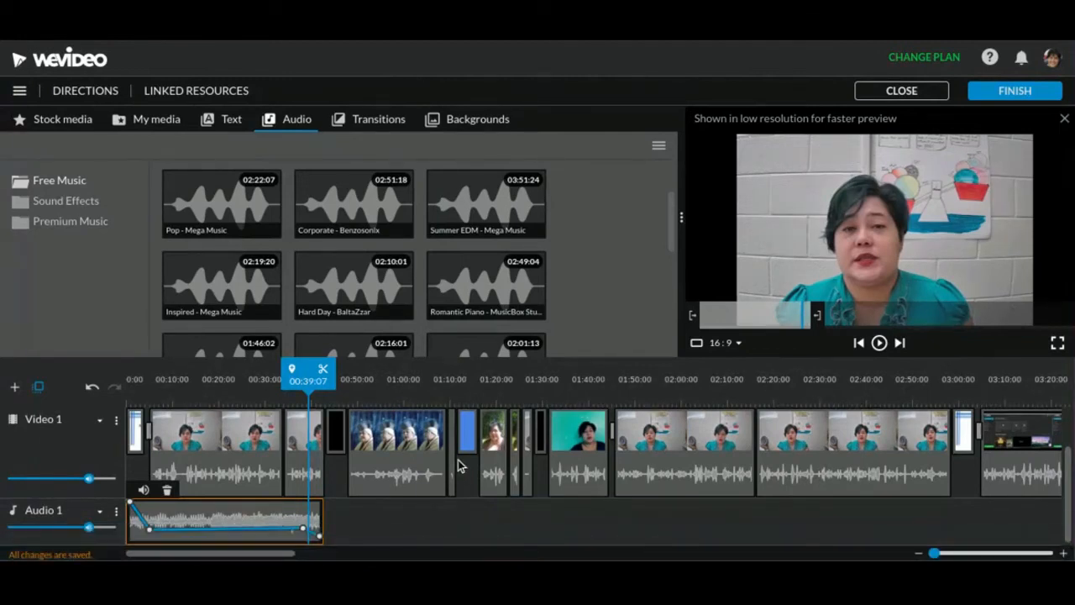
Deselect the Audio 1 music clip, then reselect it near its end and place the playhead at 00:42:05
mouse_move(321, 535)
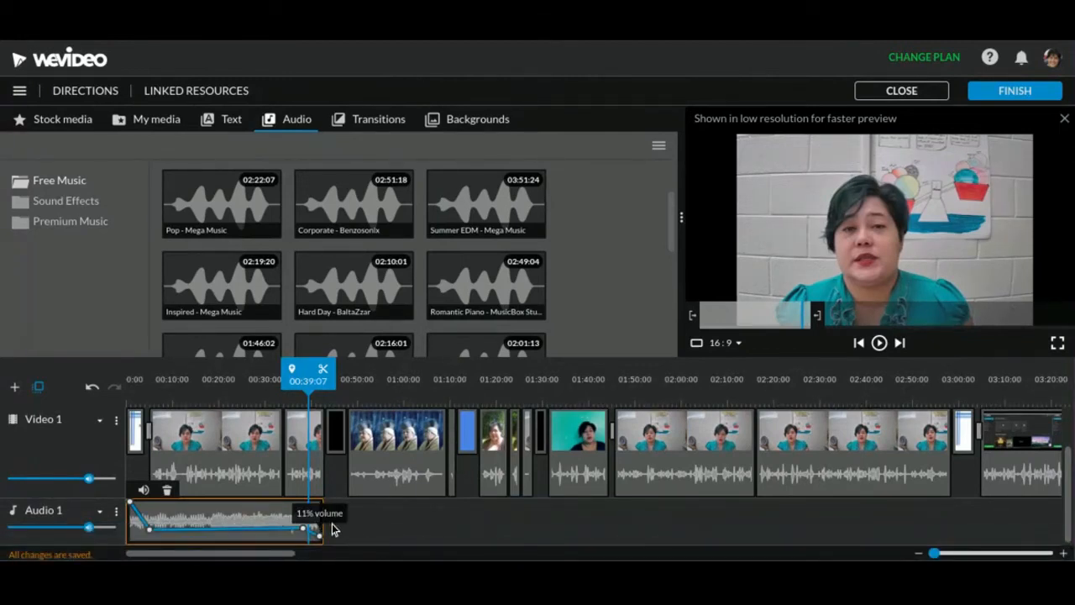
left_click(363, 539)
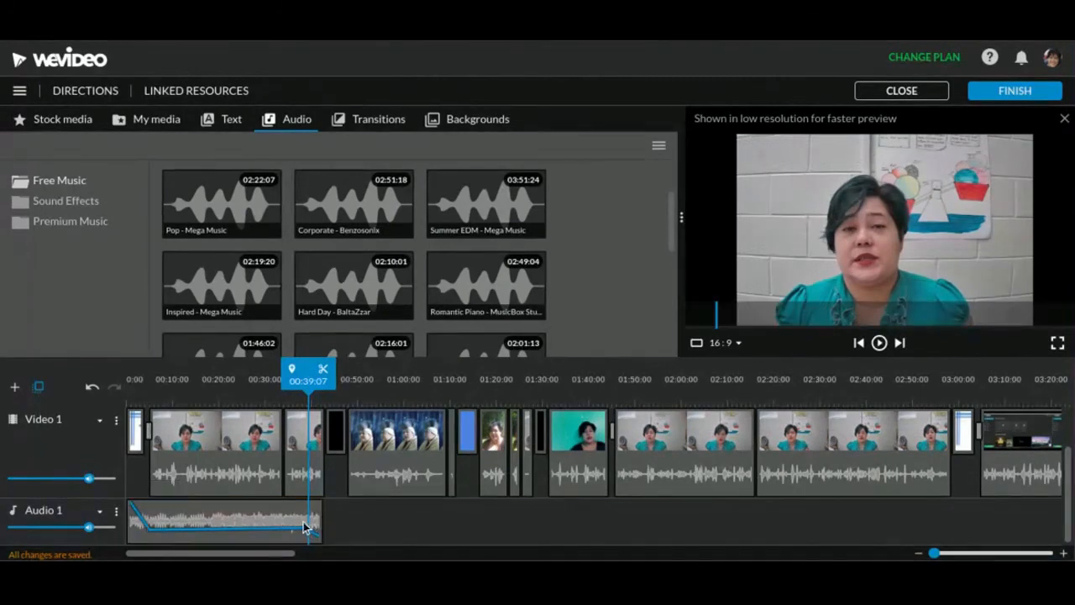
left_click(321, 522)
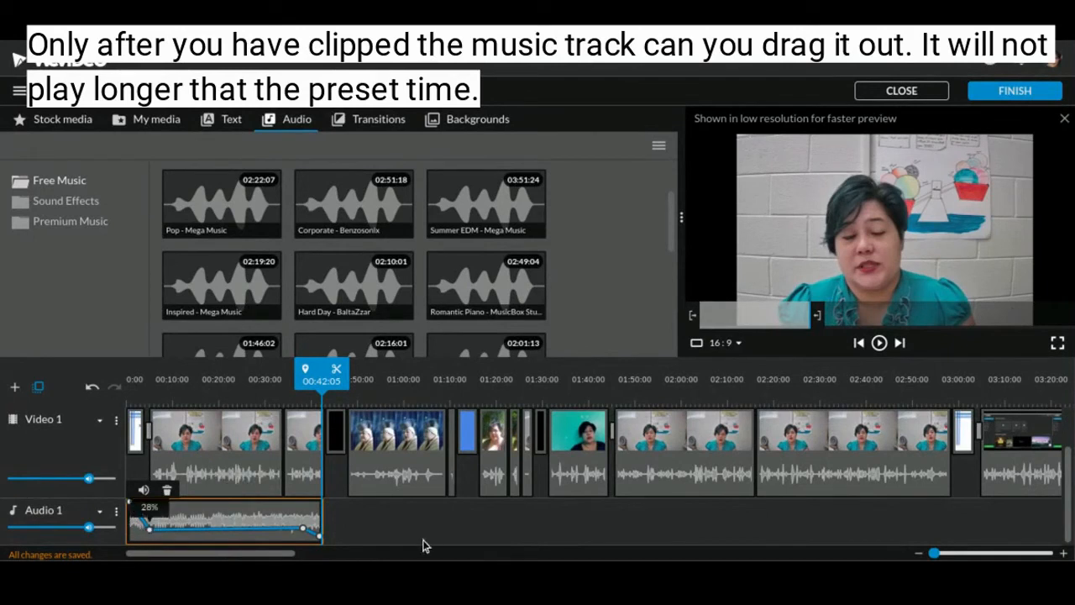
mouse_move(413, 559)
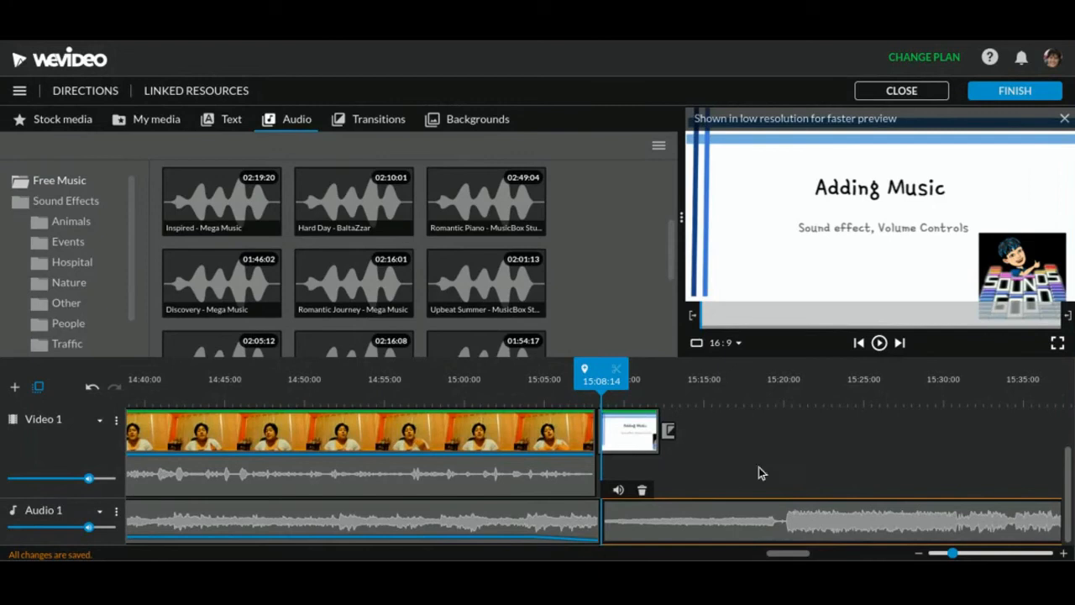
Review the music clips and their volume lines on Audio 1 from the Adding Music title back to about 00:35
scroll(599, 525, "left", 1)
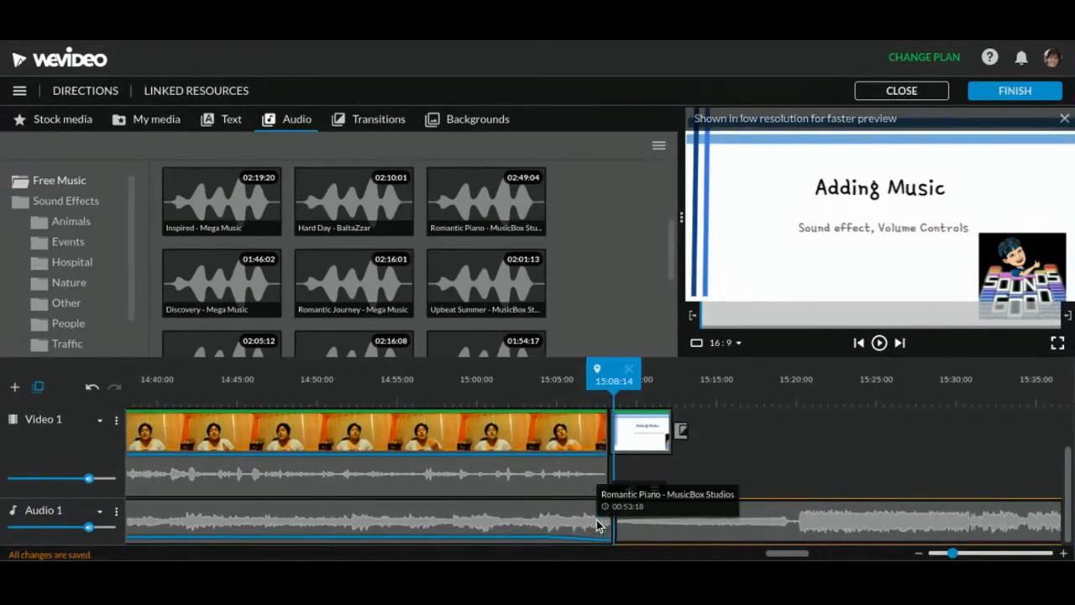
scroll(596, 519, "left", 10)
scroll(596, 519, "left", 5)
scroll(597, 519, "left", 9)
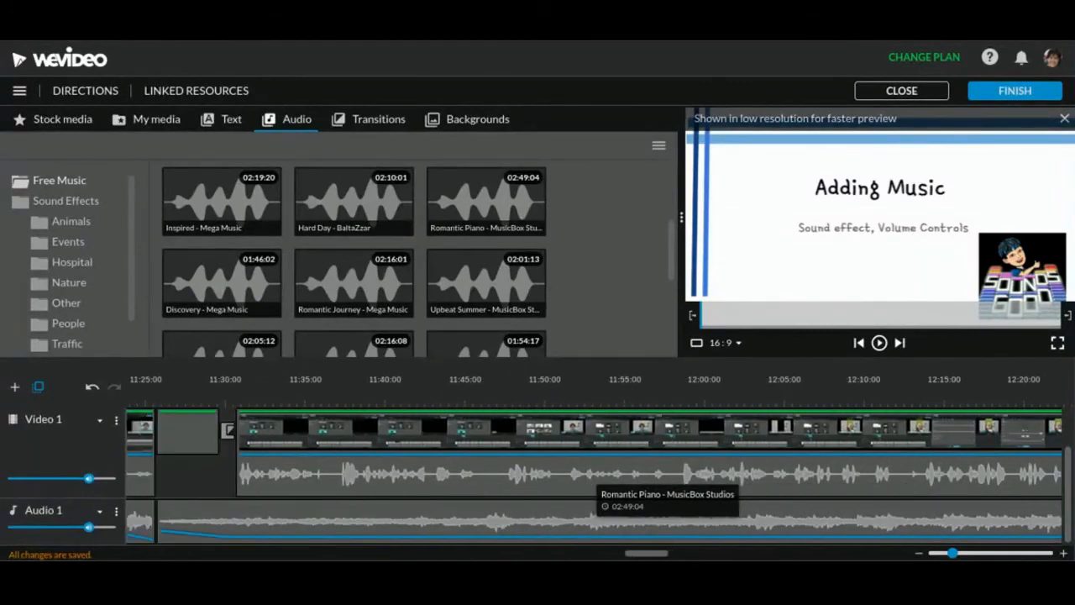
scroll(597, 519, "left", 5)
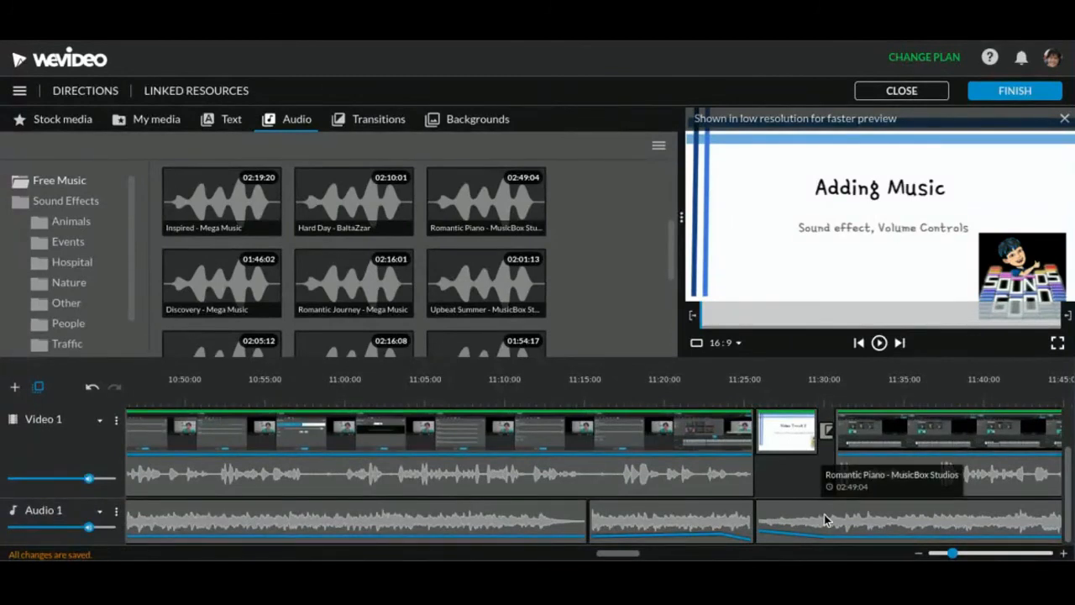
scroll(823, 514, "left", 6)
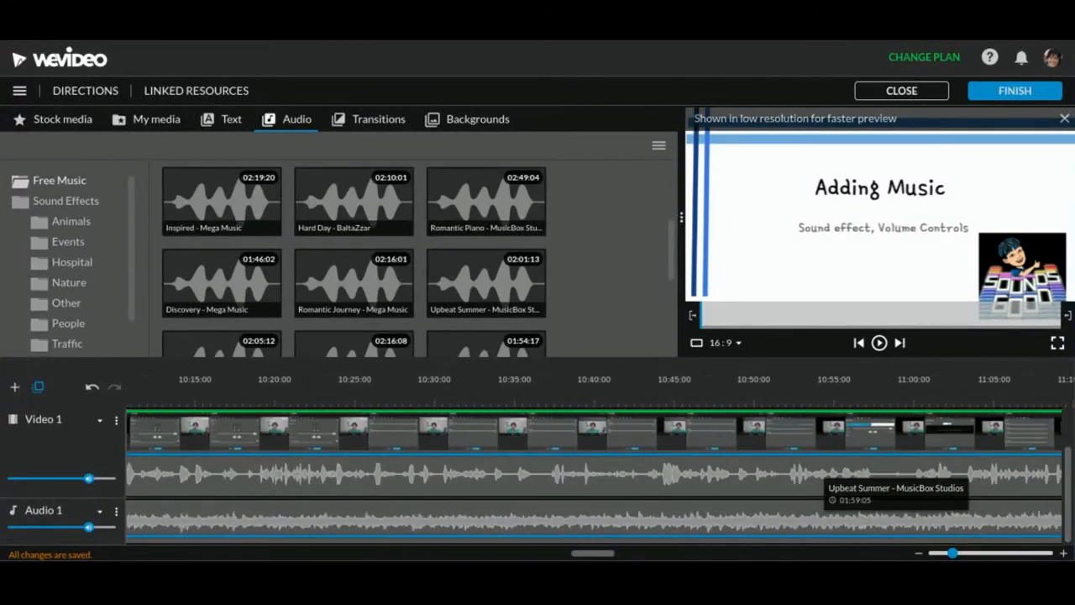
scroll(824, 514, "left", 9)
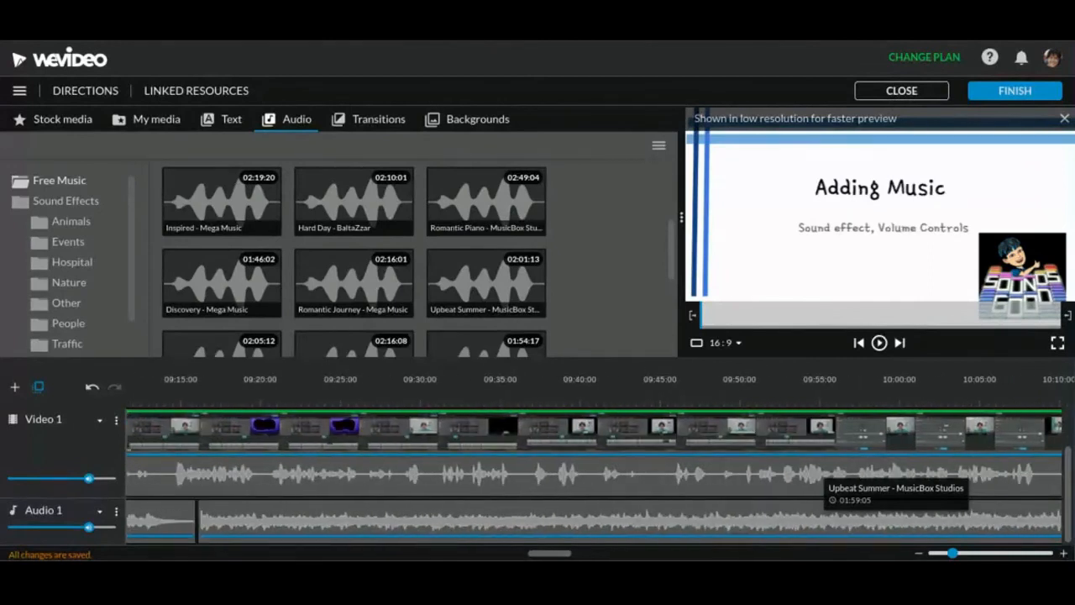
scroll(824, 514, "left", 8)
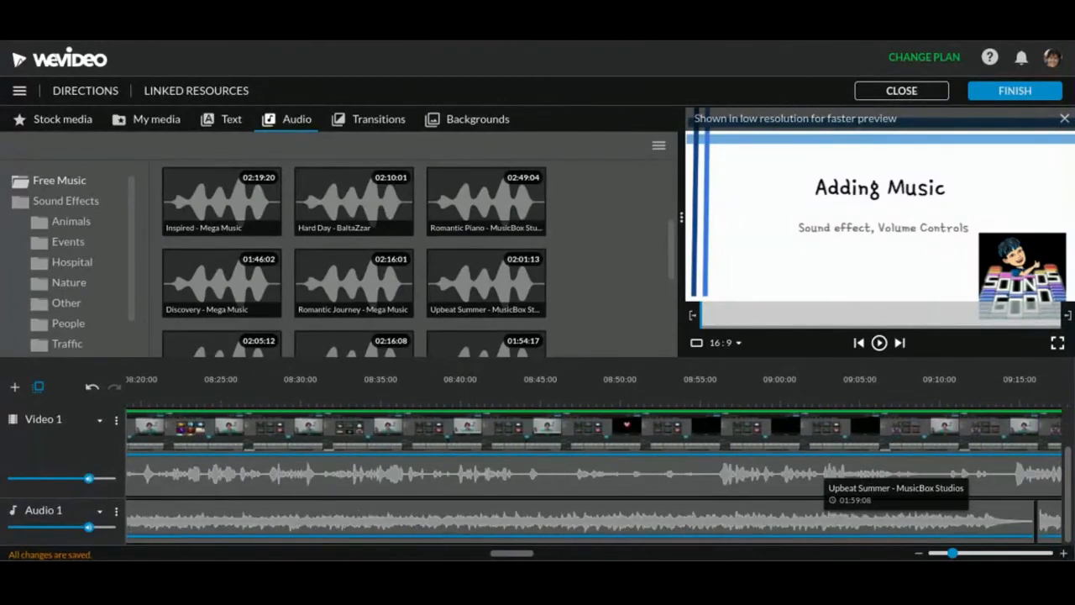
scroll(824, 514, "left", 6)
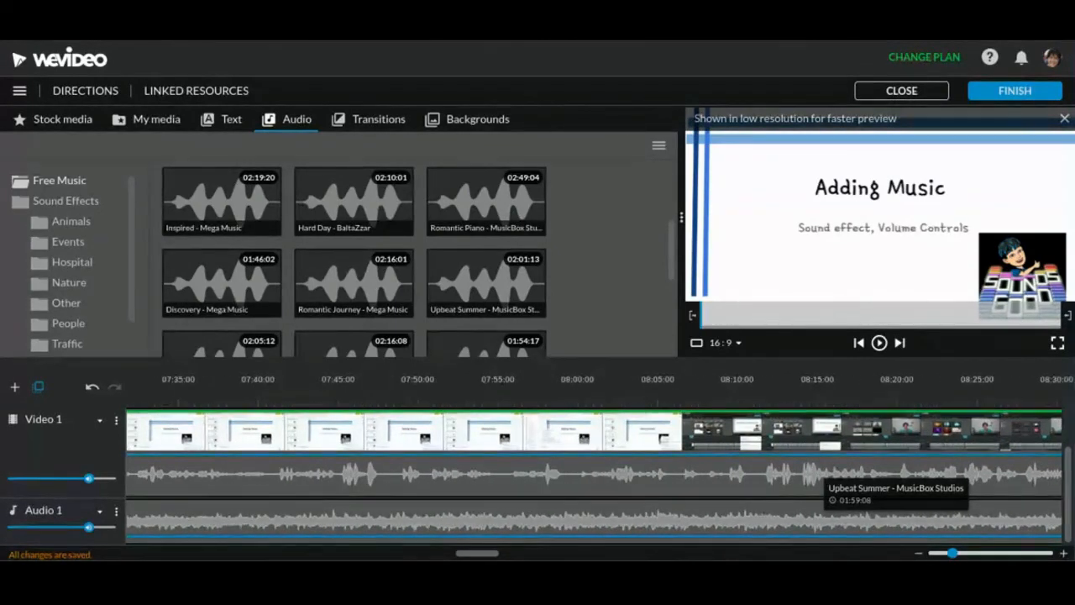
scroll(823, 514, "left", 14)
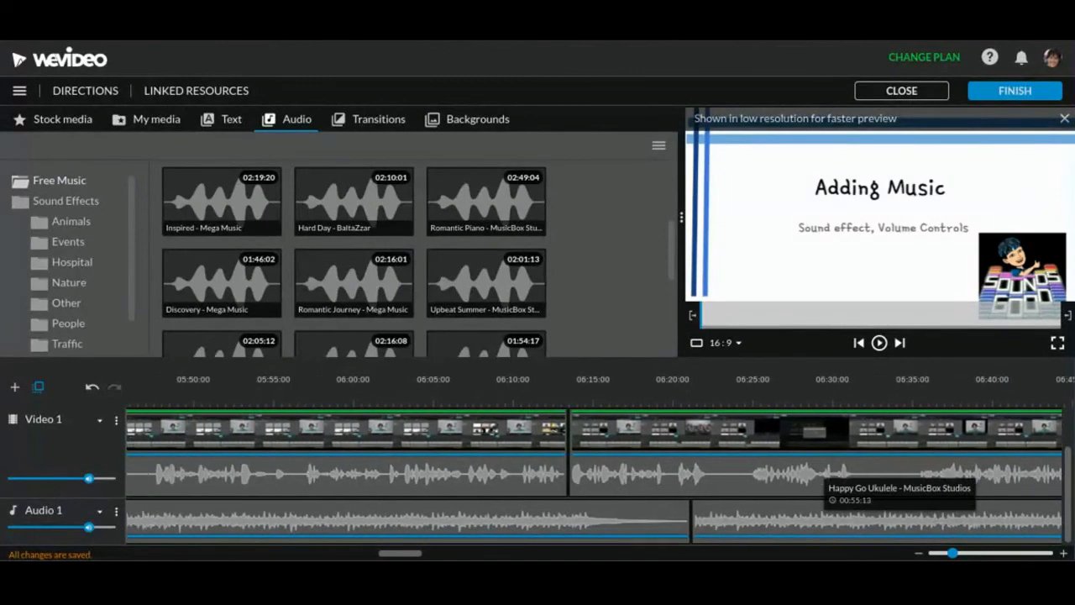
scroll(823, 514, "left", 14)
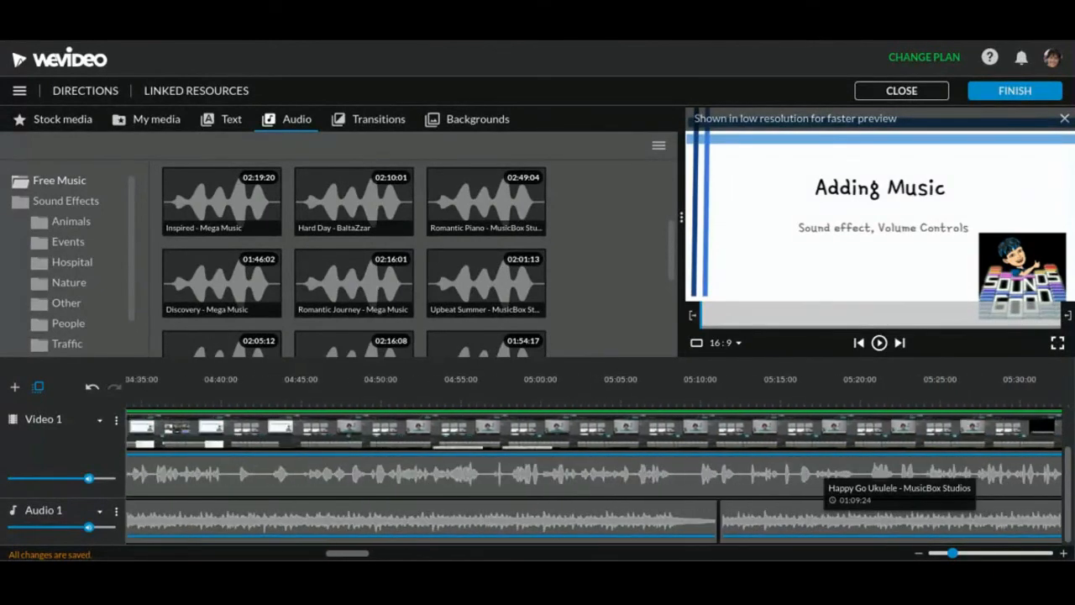
scroll(824, 514, "left", 8)
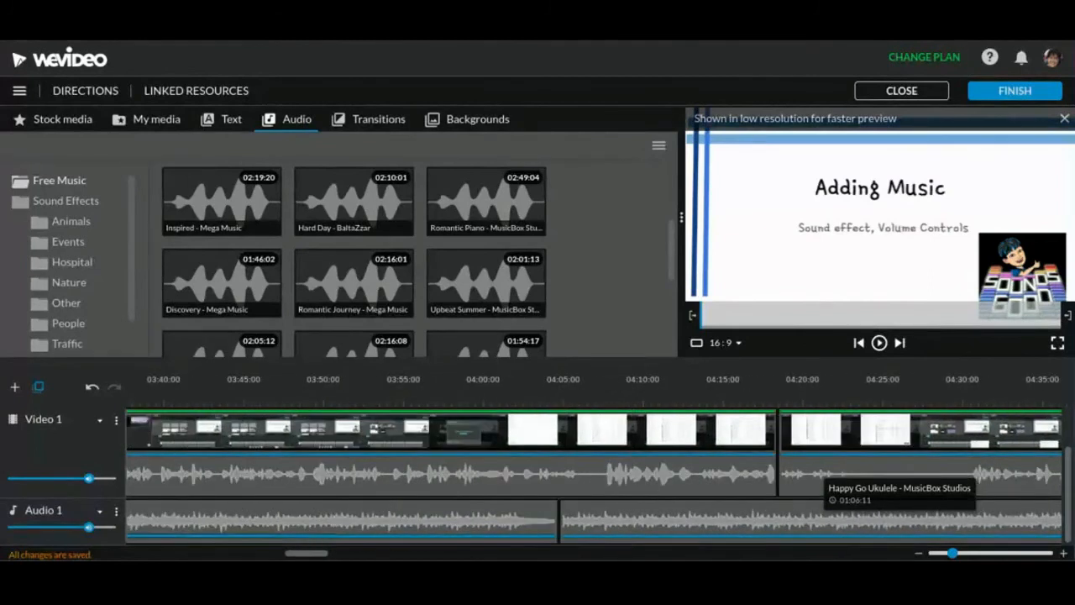
scroll(824, 514, "left", 14)
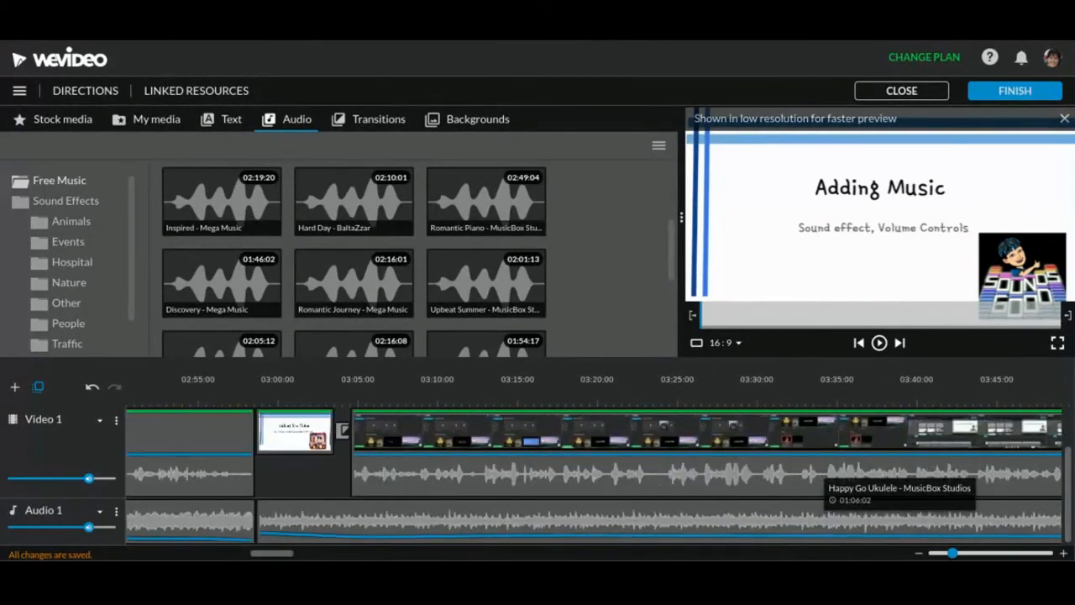
scroll(824, 514, "left", 6)
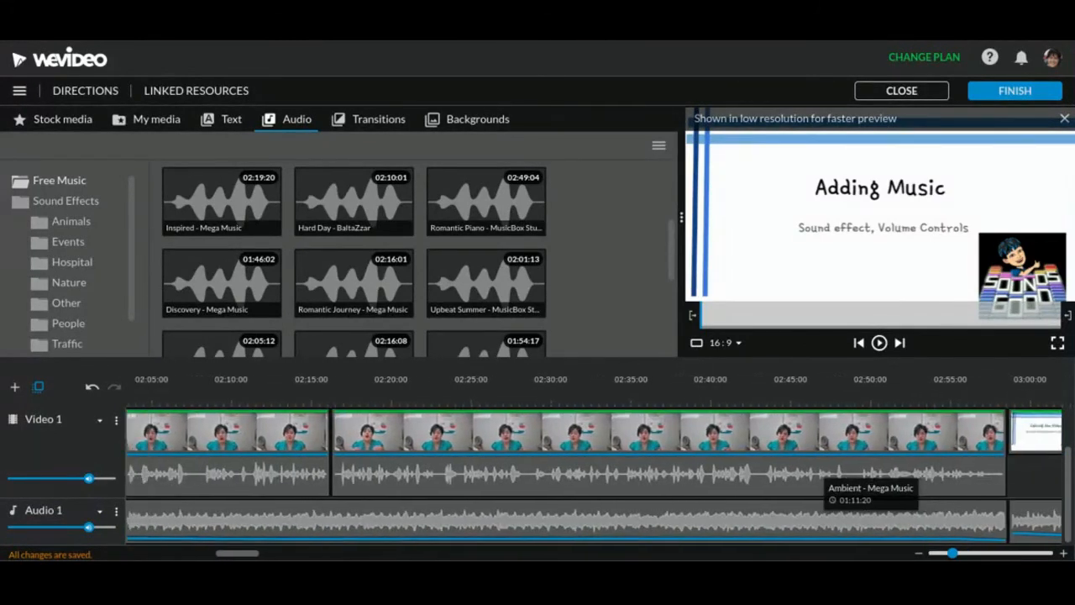
scroll(824, 514, "left", 14)
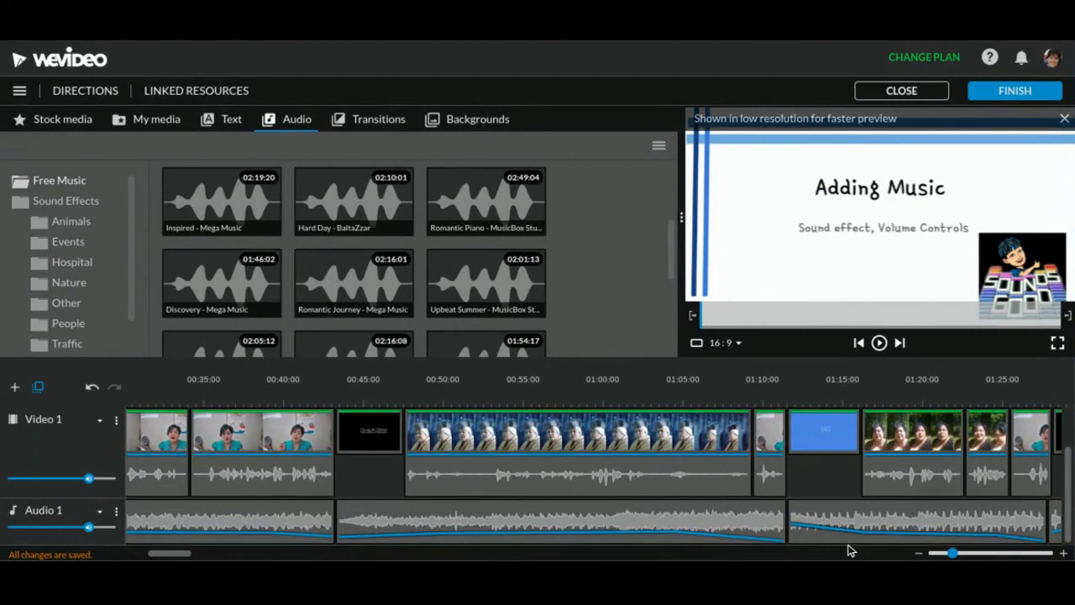
Examine the short faded music clips on Audio 1 between about 00:40 and 01:50, and browse the Free Music tracks
scroll(953, 516, "right", 3)
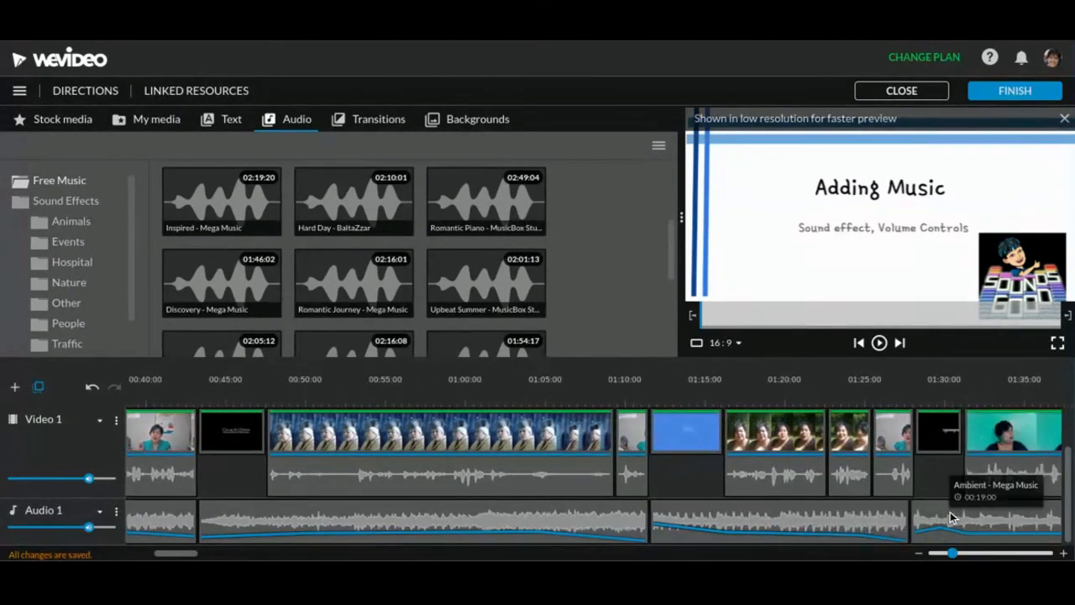
scroll(953, 516, "right", 3)
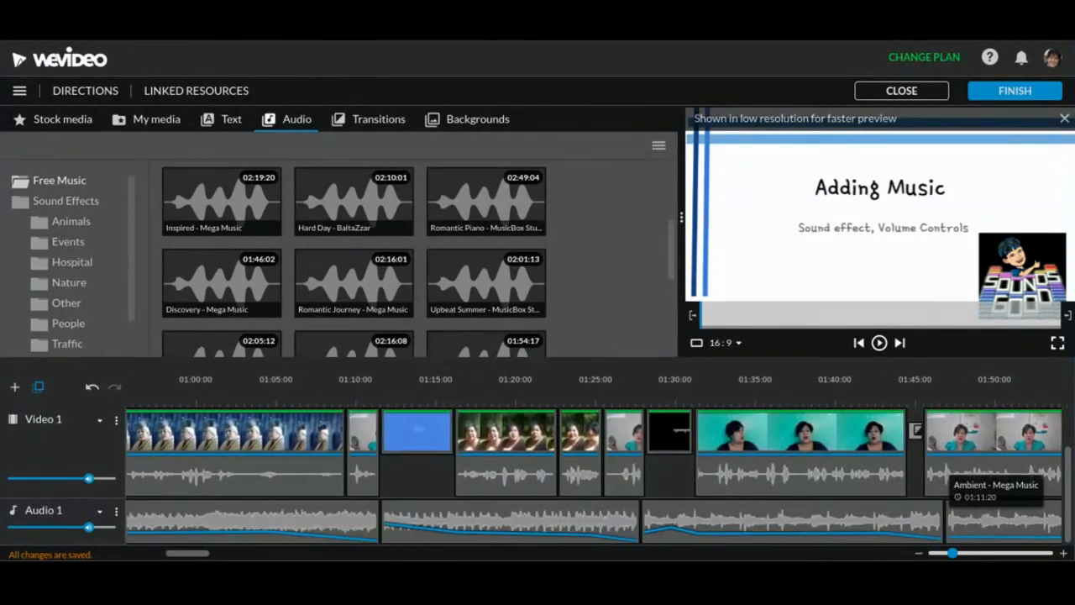
scroll(953, 517, "right", 1)
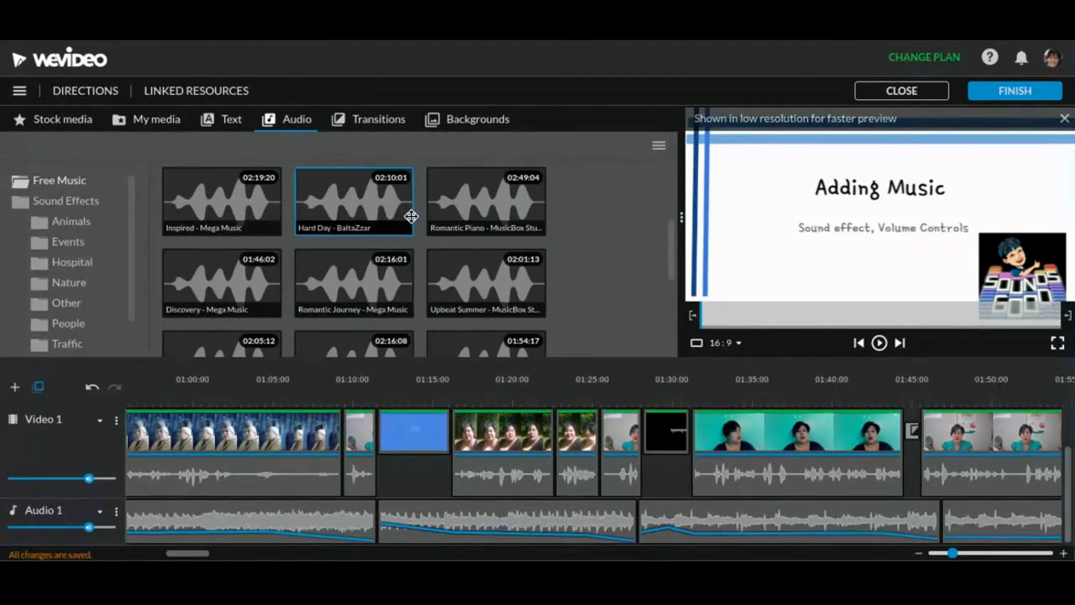
scroll(410, 216, "down", 1)
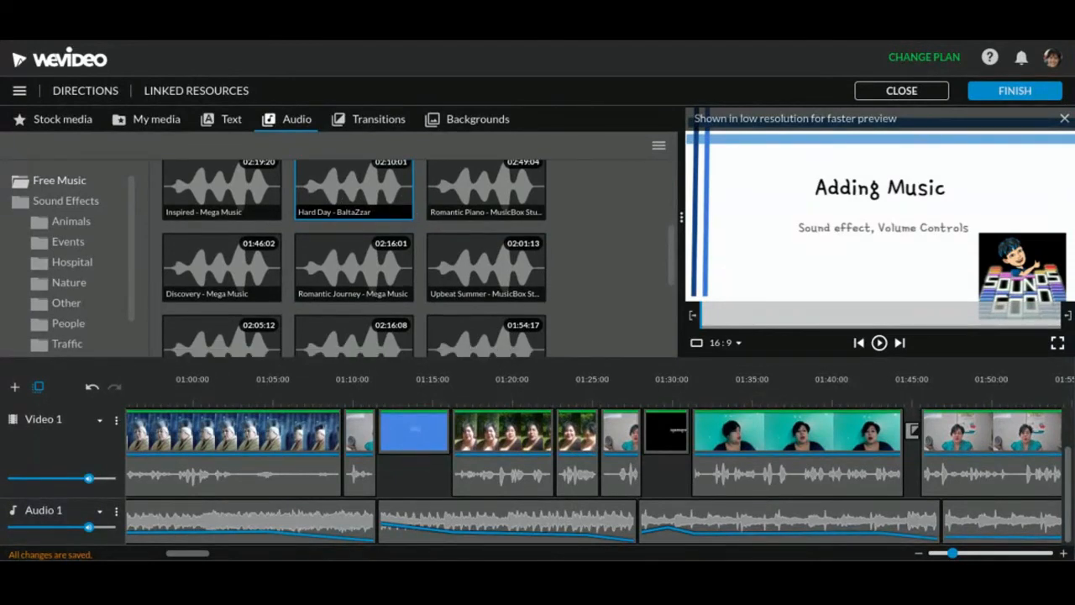
scroll(492, 209, "up", 1)
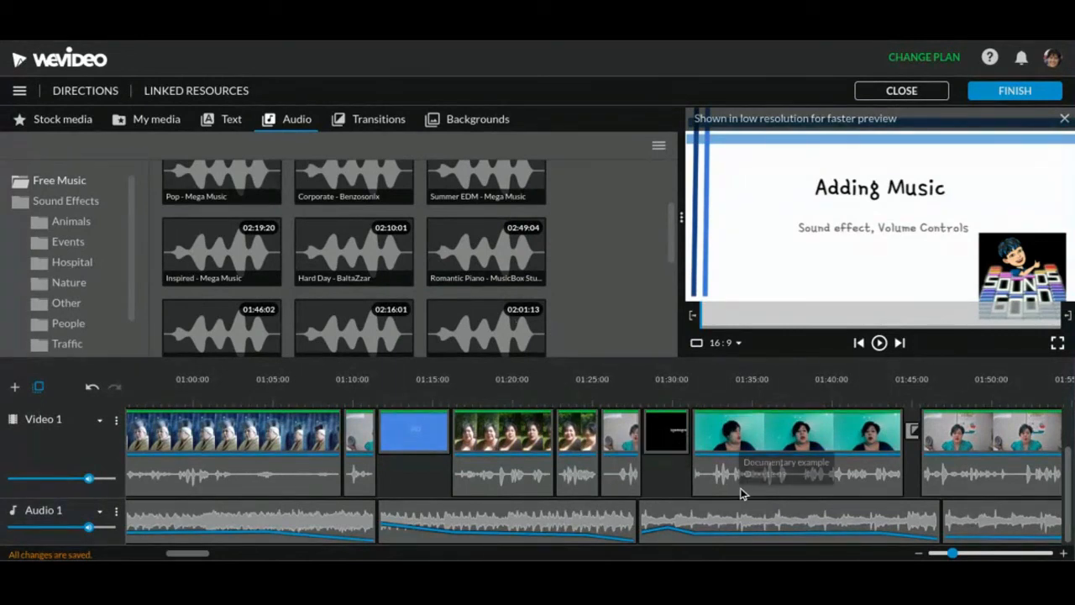
Review Audio 1 forward to the Adding Music title at 15:08:14, examining the Romantic Piano music that ends before it
scroll(740, 492, "right", 10)
scroll(739, 492, "right", 15)
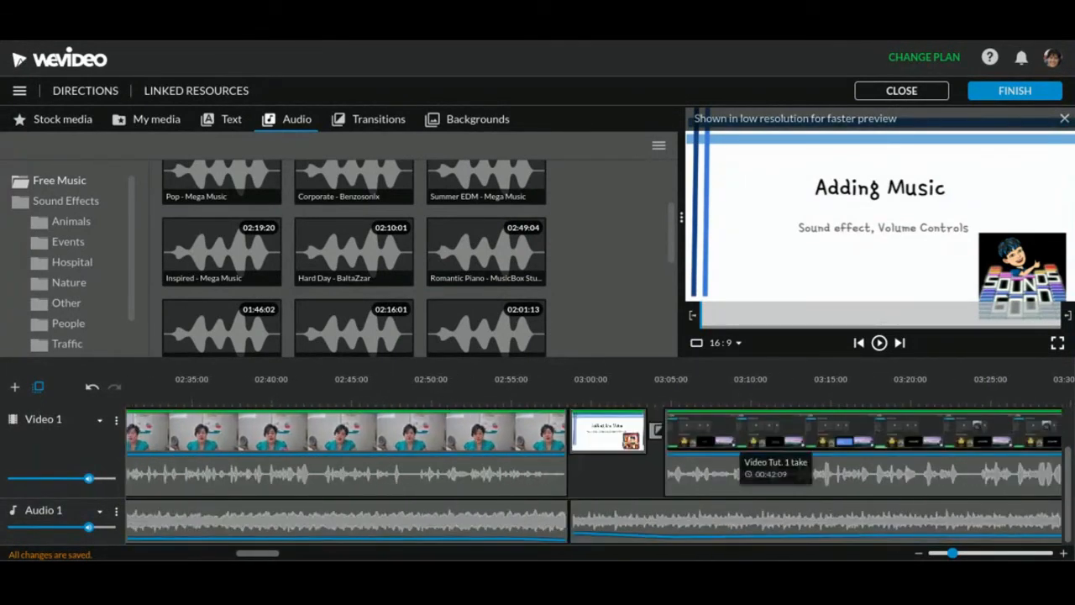
scroll(739, 451, "right", 15)
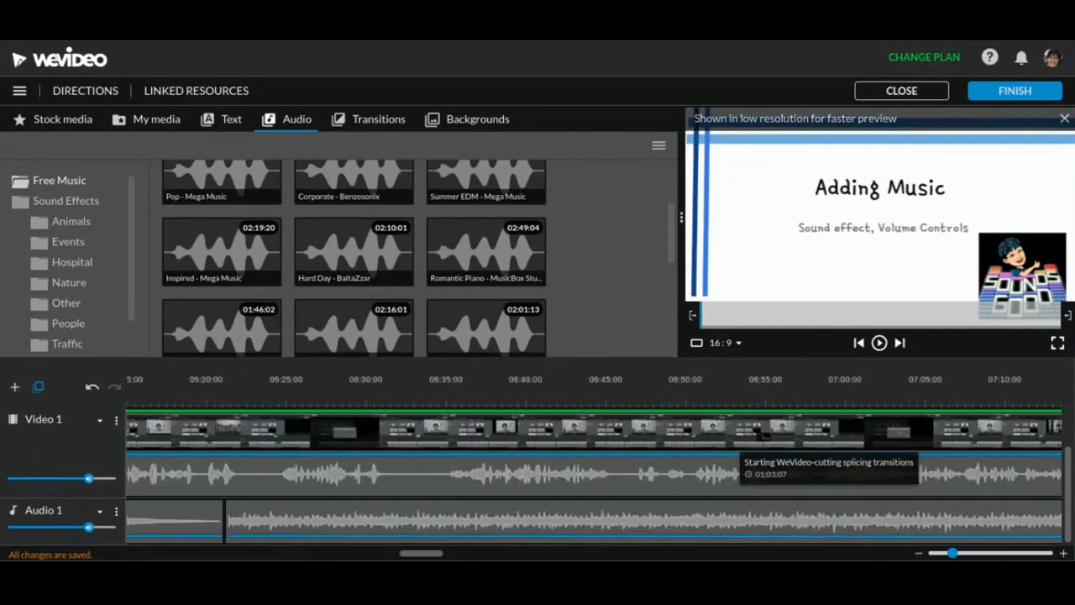
scroll(738, 452, "right", 20)
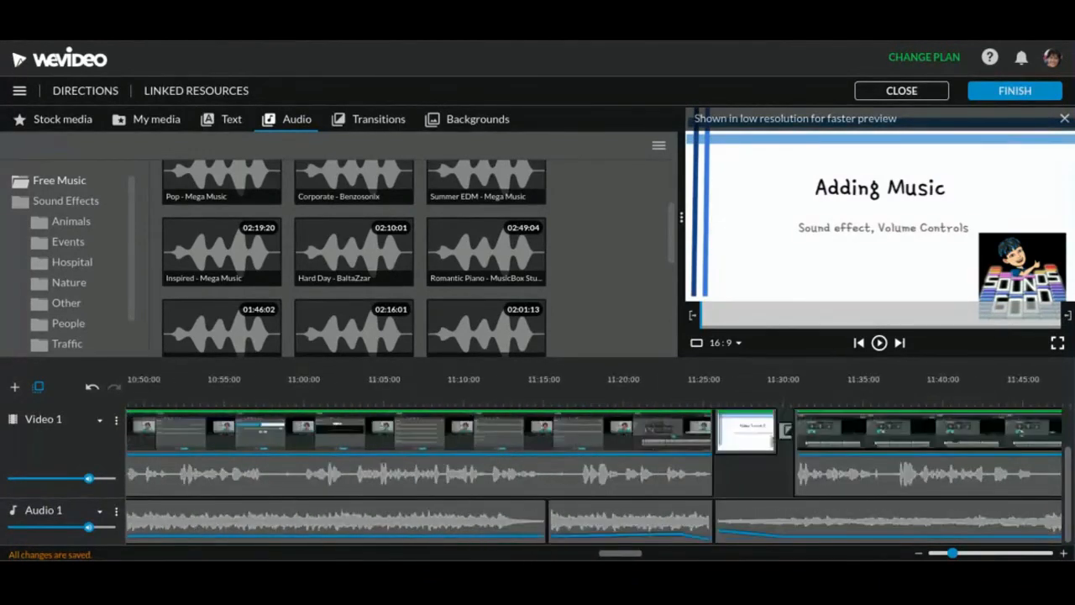
scroll(739, 458, "right", 15)
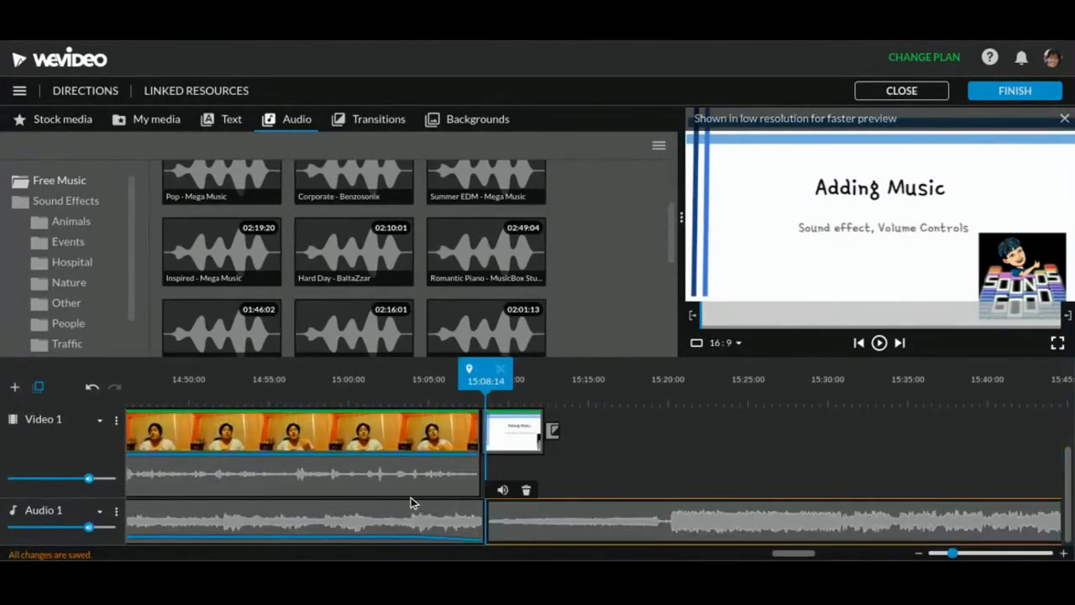
scroll(408, 498, "left", 7)
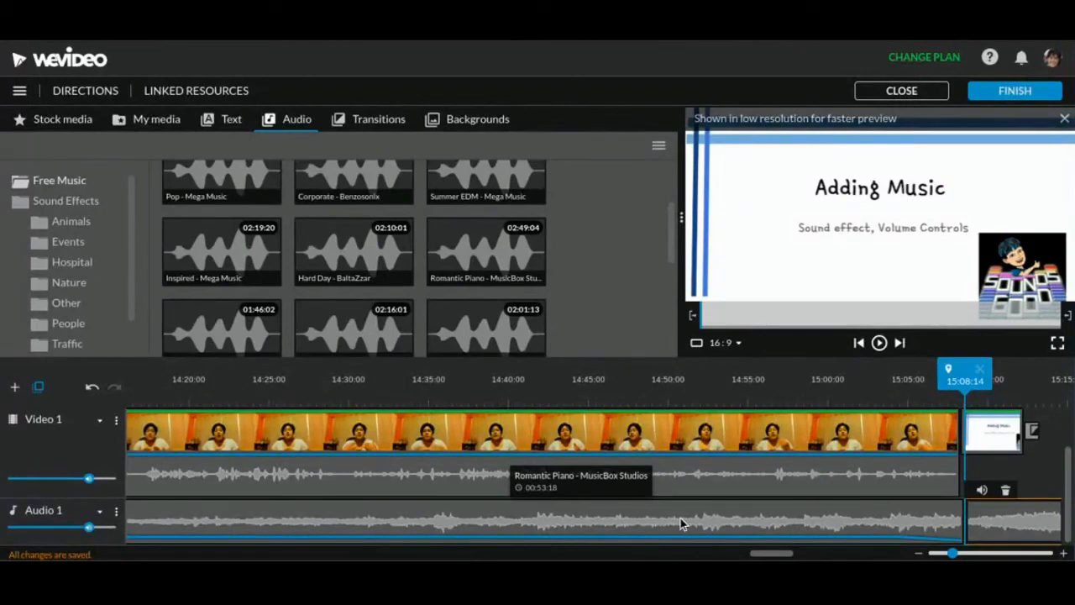
scroll(680, 517, "right", 5)
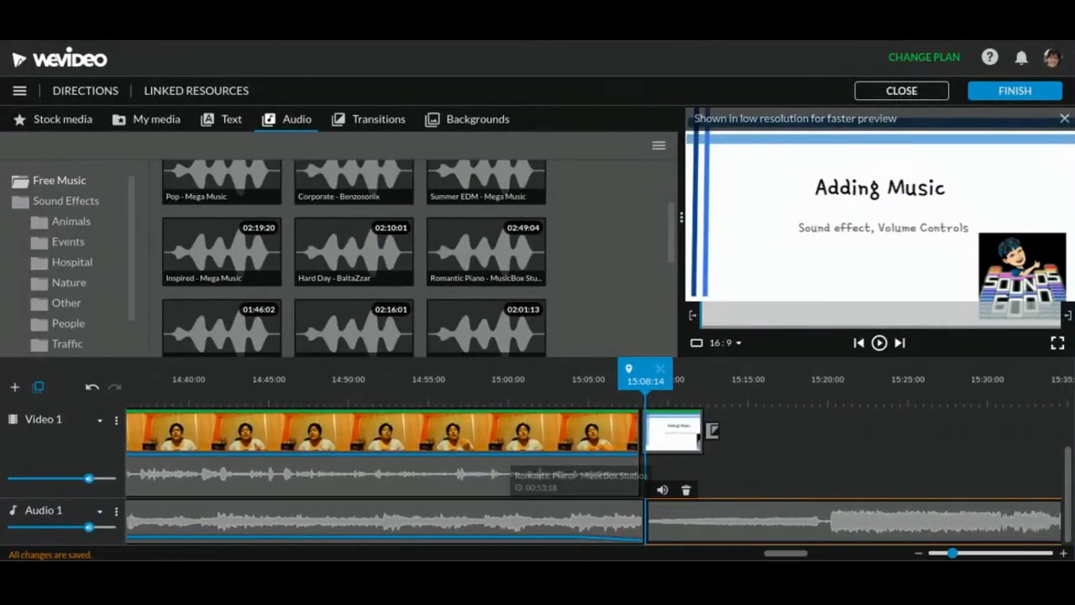
scroll(680, 517, "right", 1)
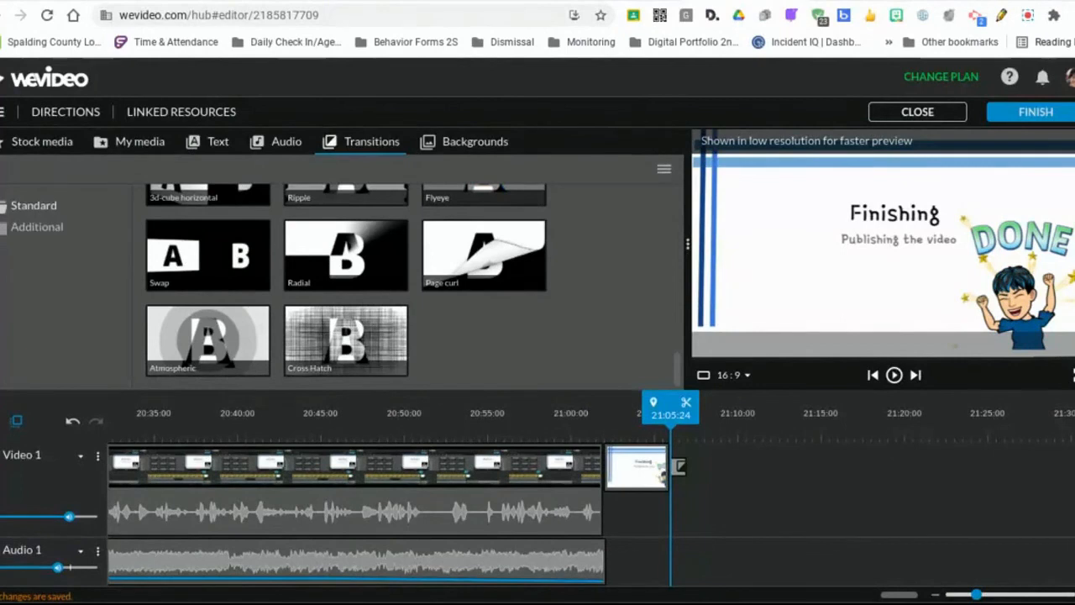
Finish editing to open the video's export settings and check the price of the Full HD resolution
left_click(1033, 126)
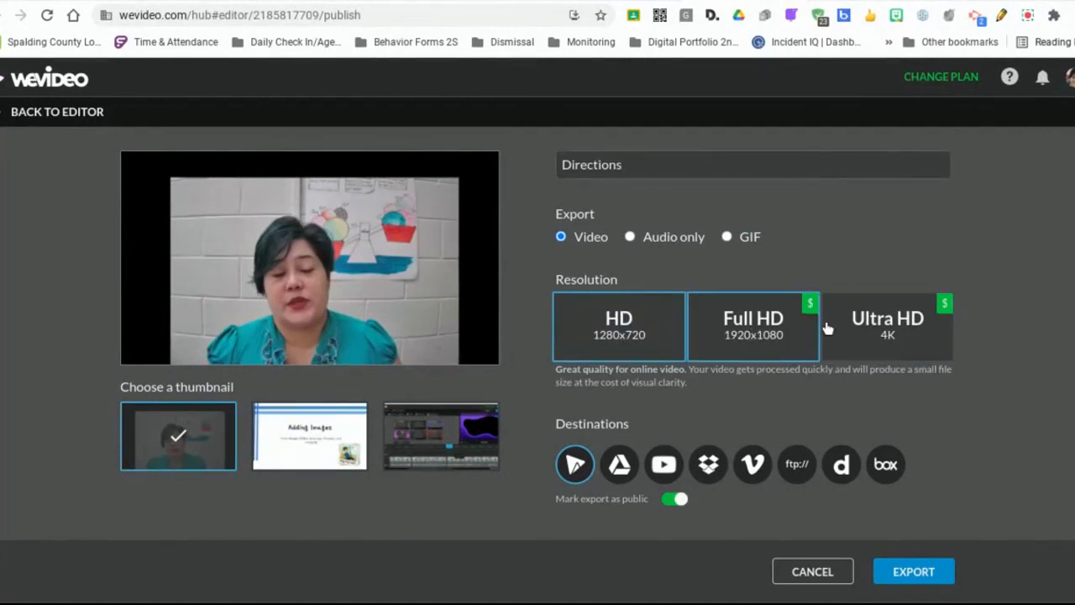
mouse_move(810, 314)
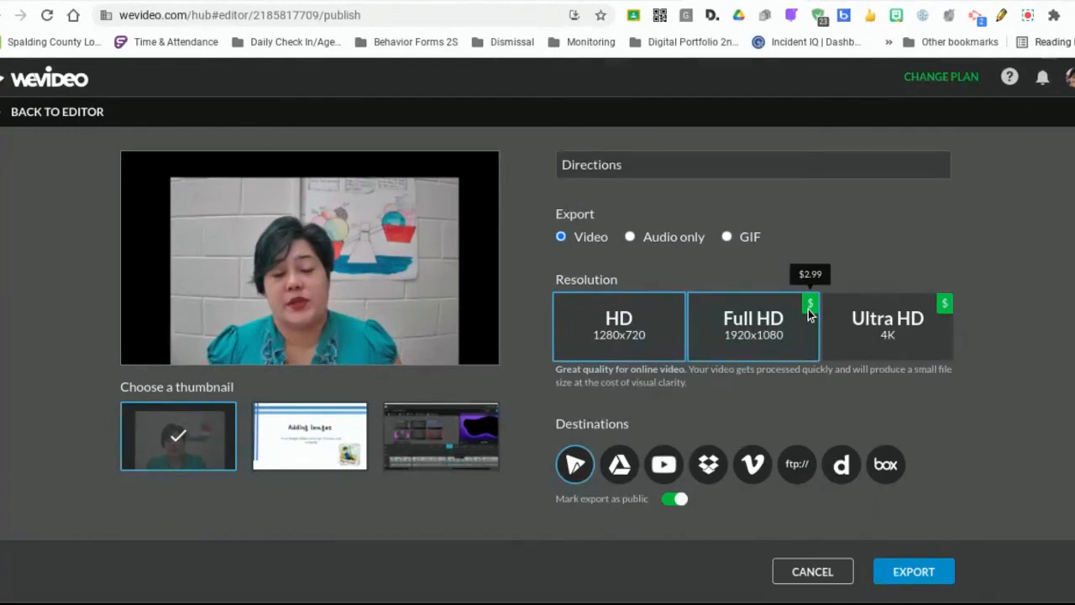